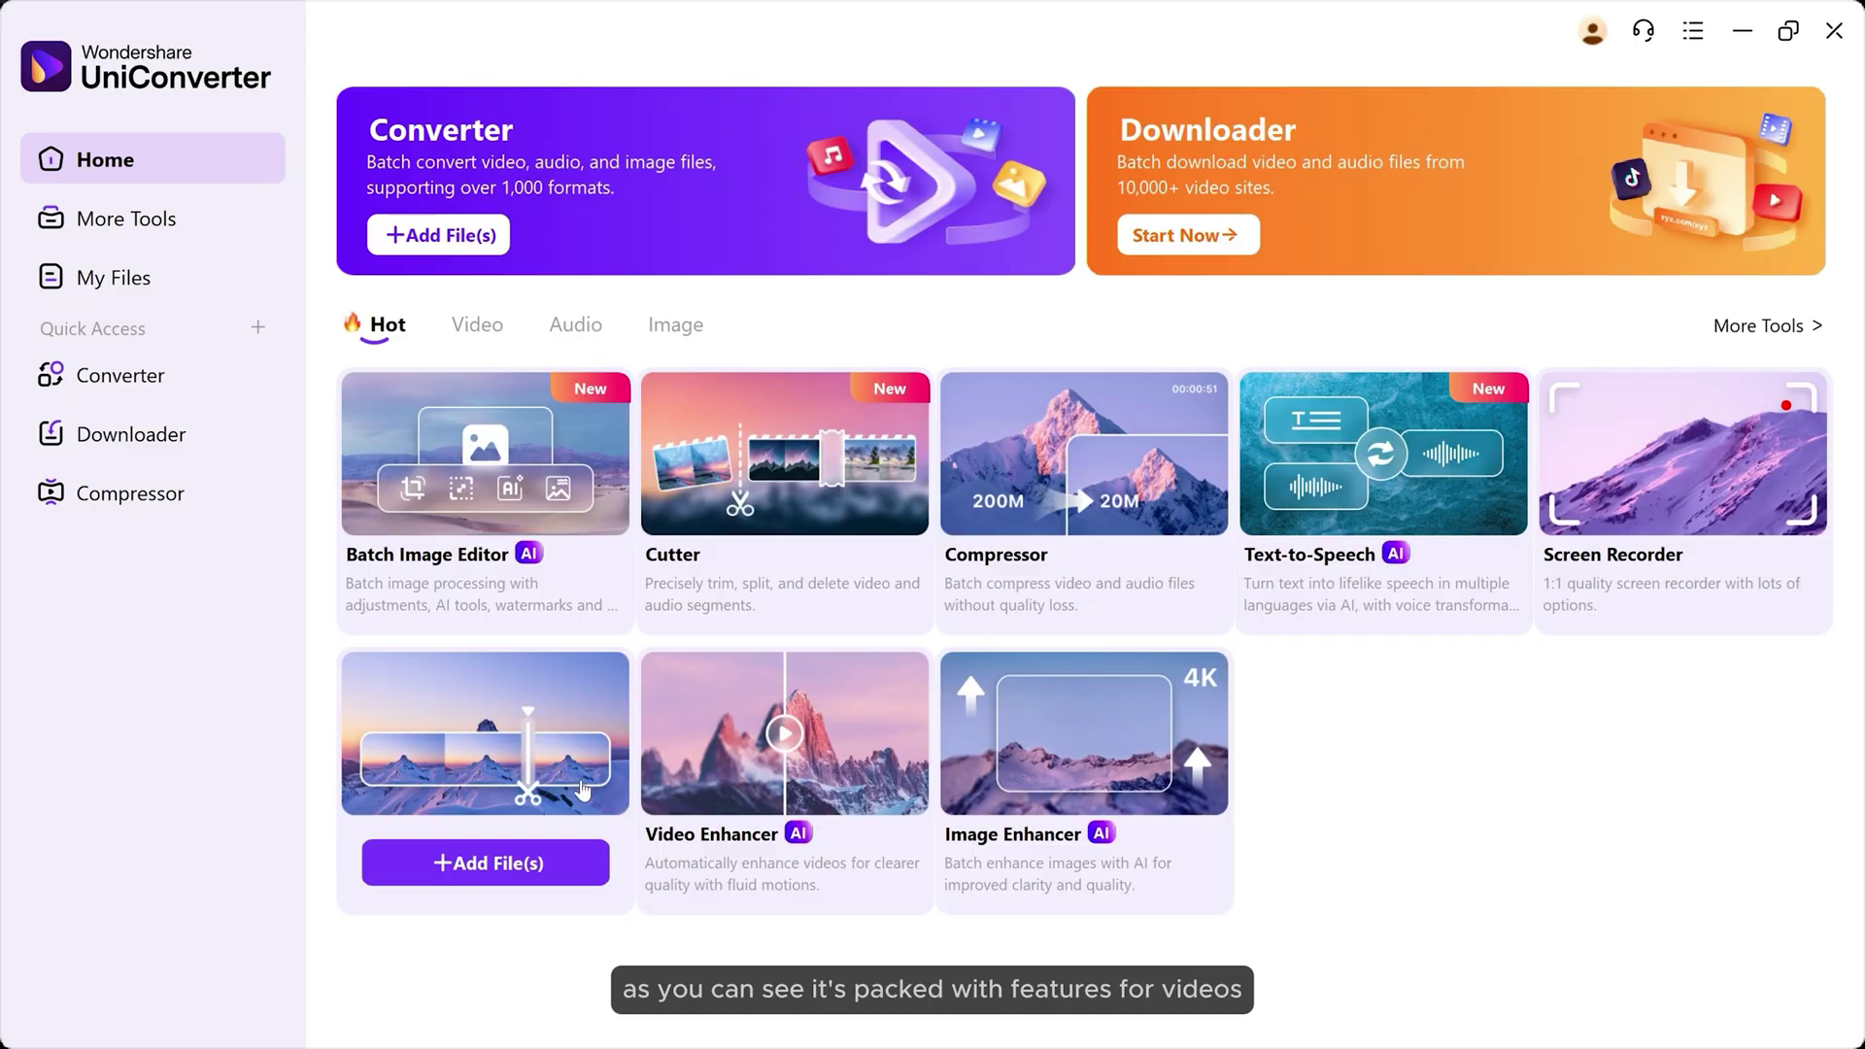
Load HerbeZen-flacon50ml from the 'Wondershare uniconverter 16 april' folder into the Background Remover
left_click(482, 330)
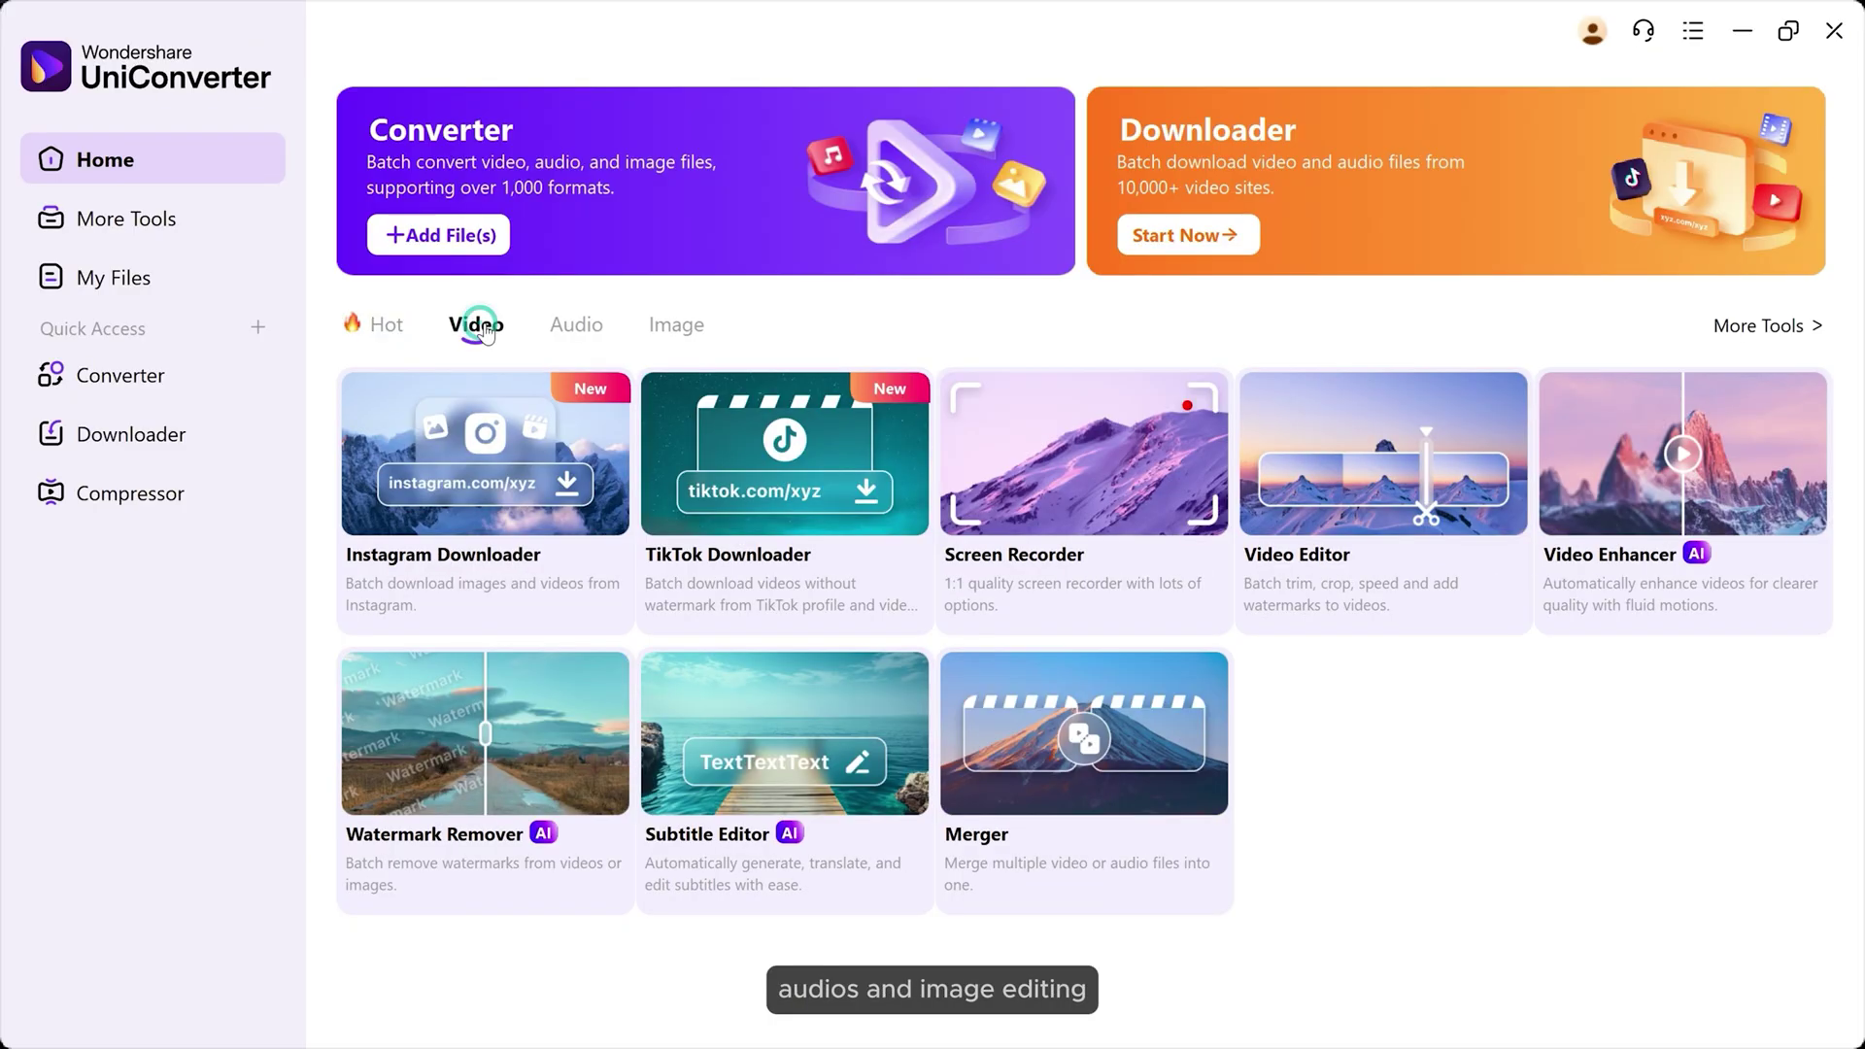
left_click(573, 332)
left_click(661, 331)
mouse_move(485, 732)
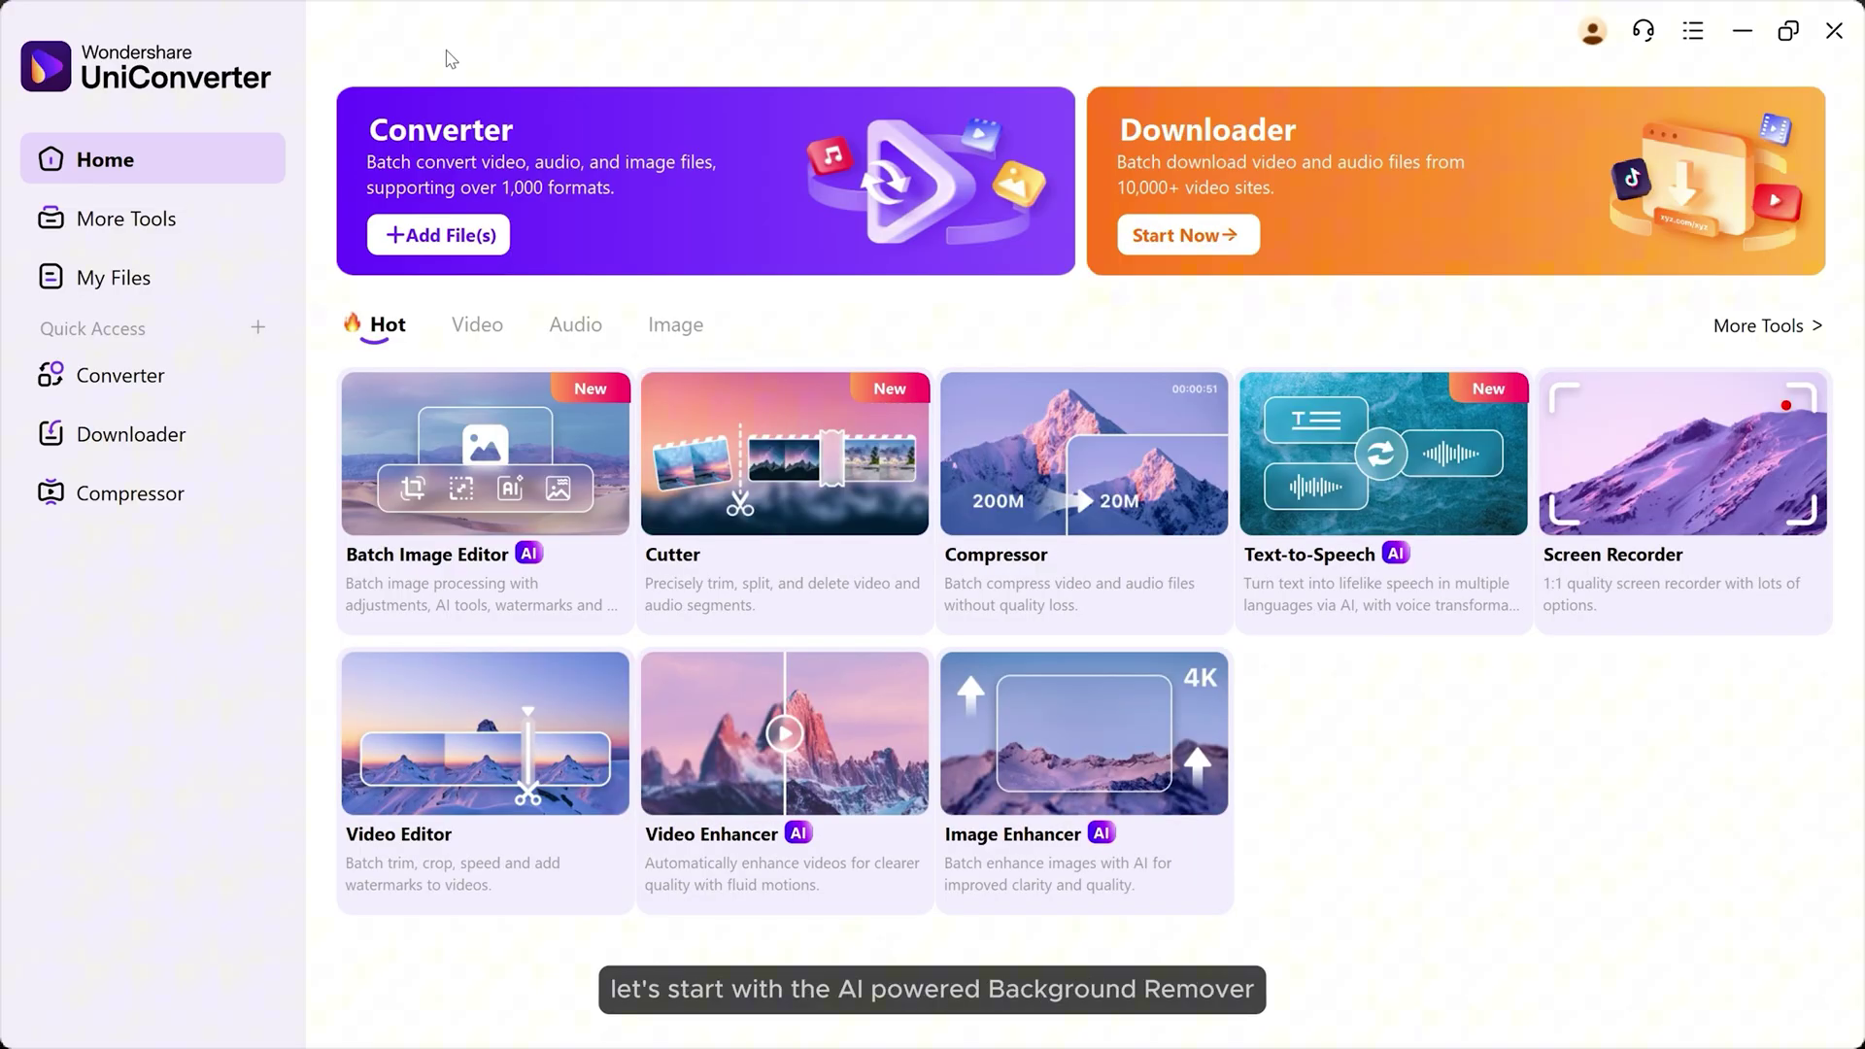
left_click(662, 335)
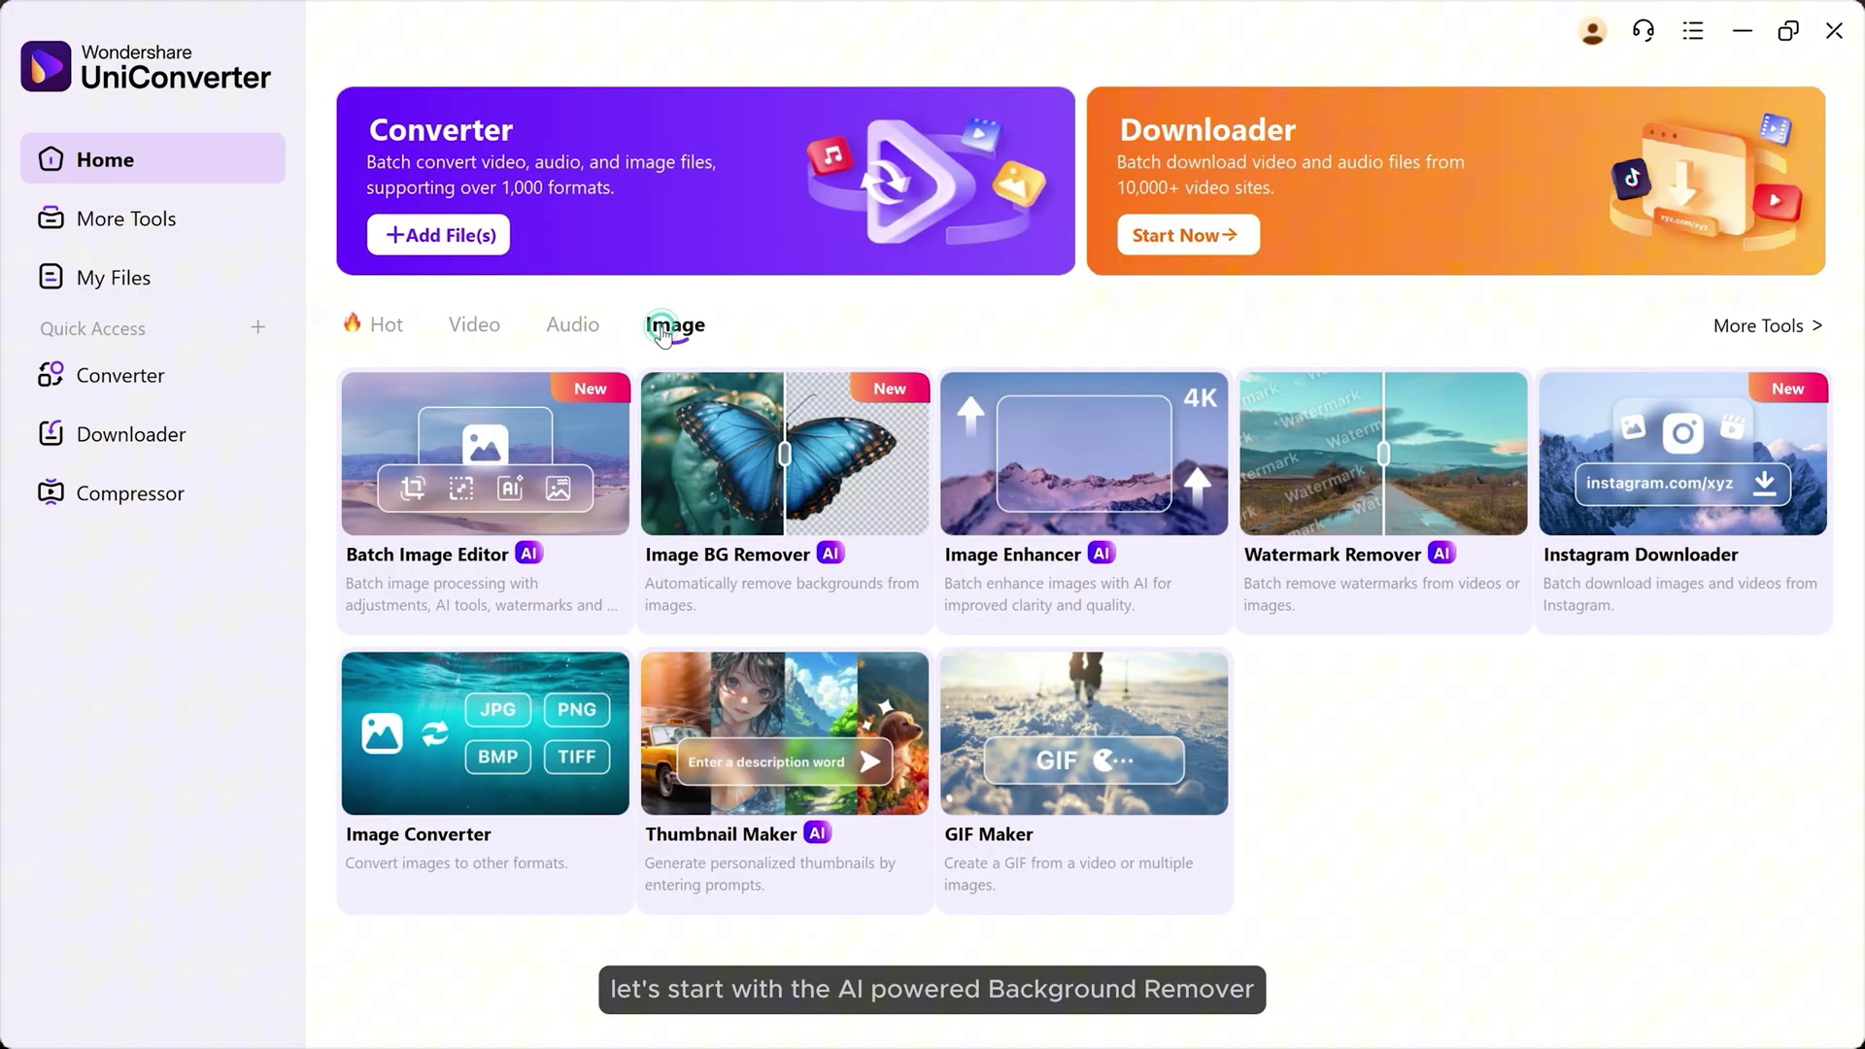
mouse_move(784, 496)
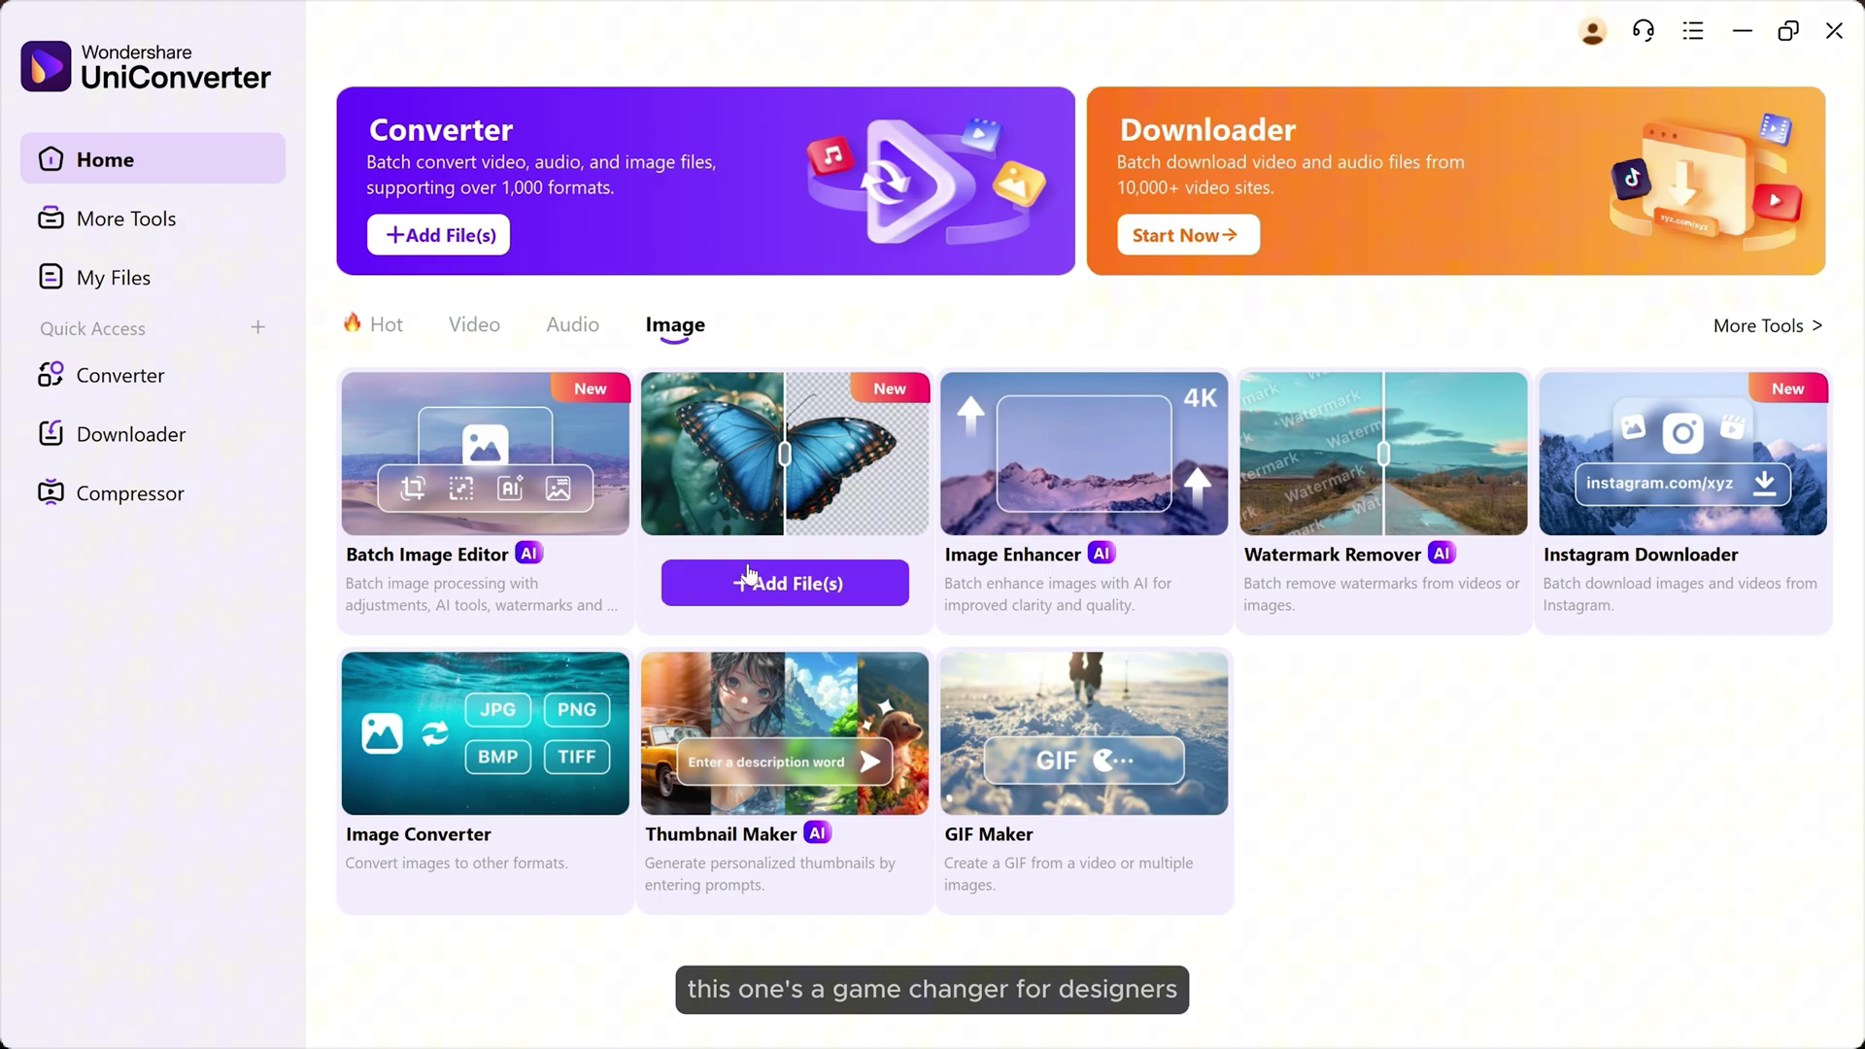
left_click(748, 580)
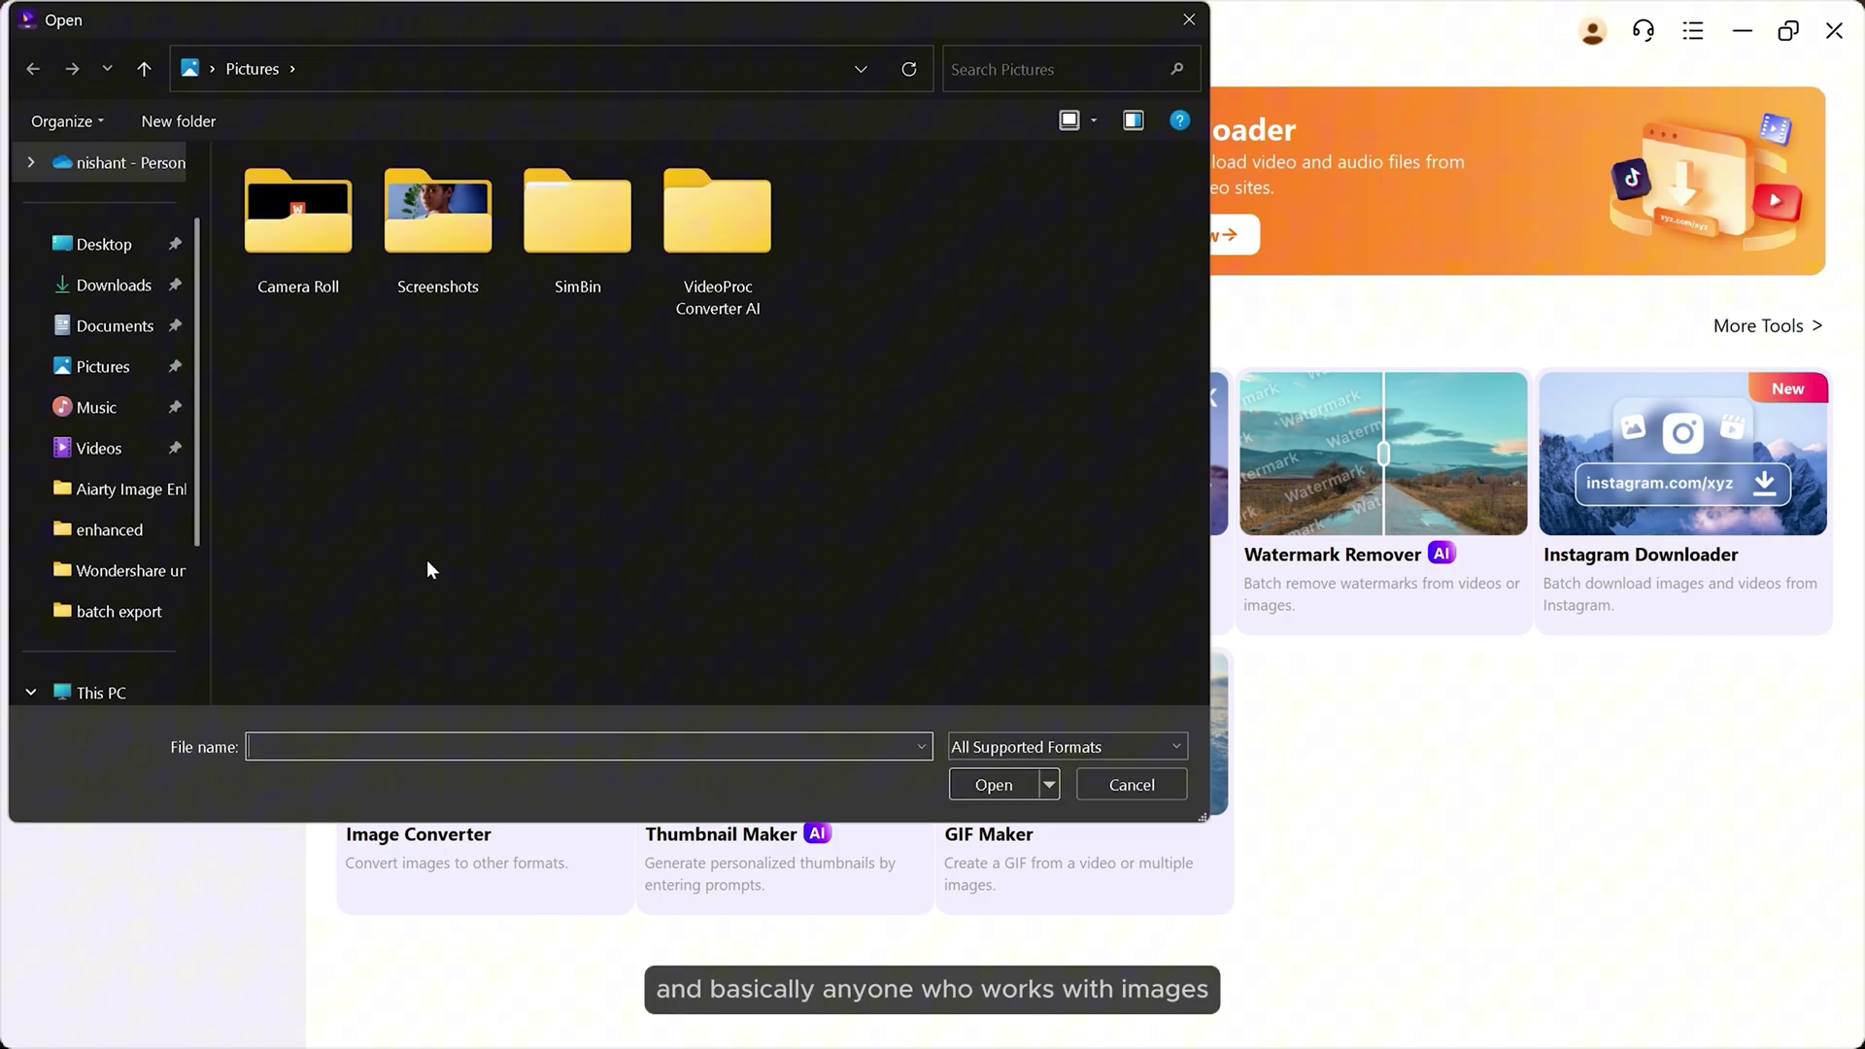
left_click(148, 575)
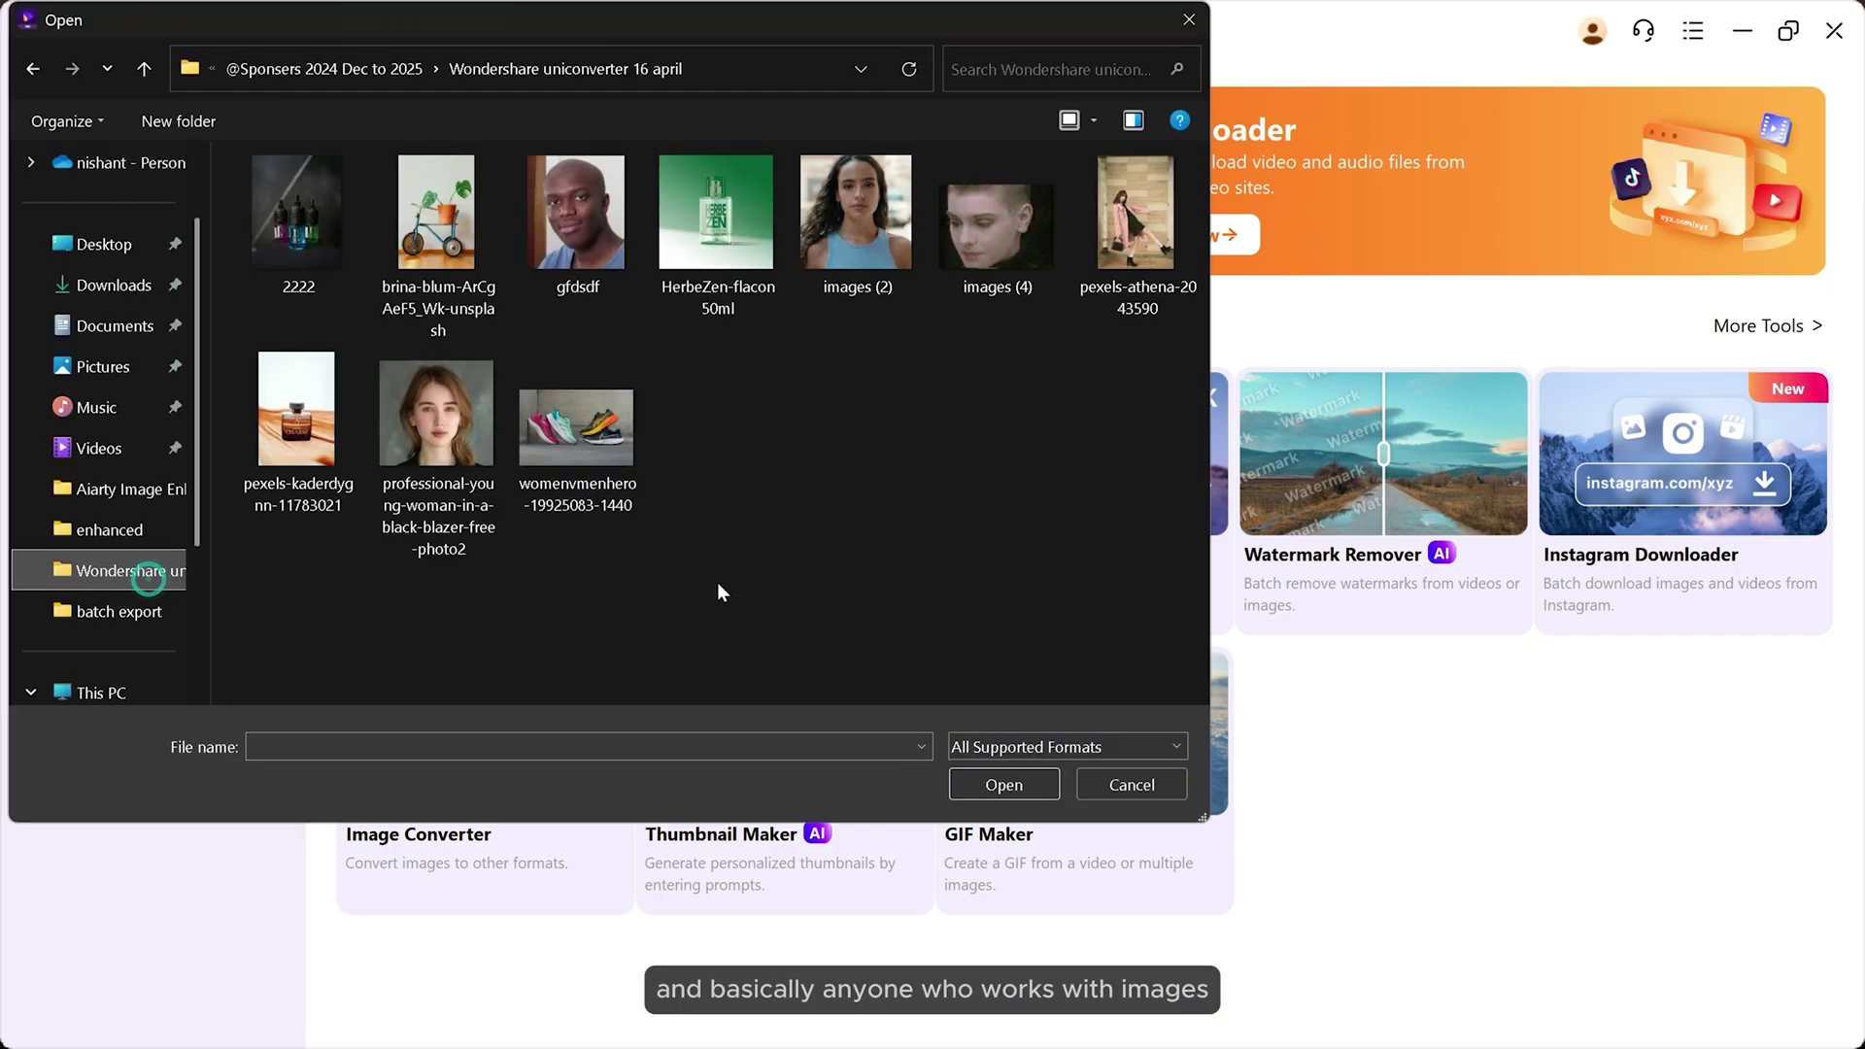
left_click(691, 273)
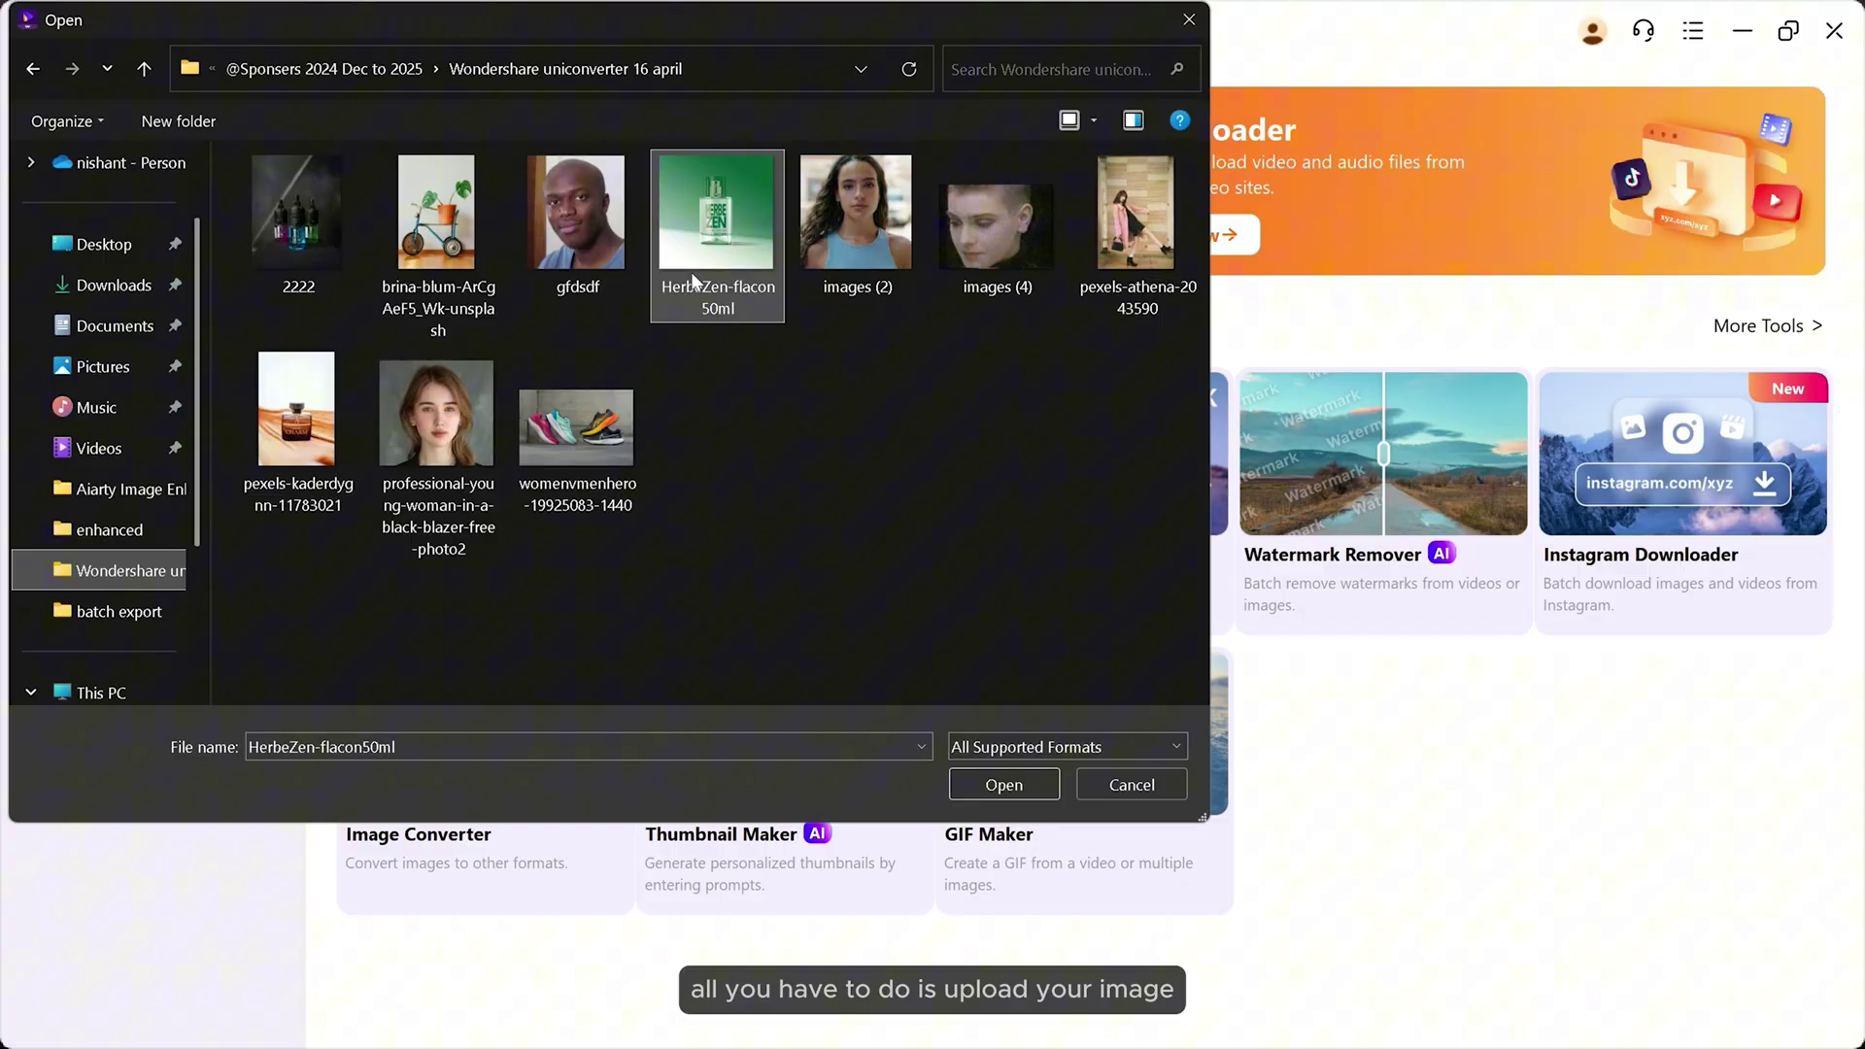
left_click(1000, 787)
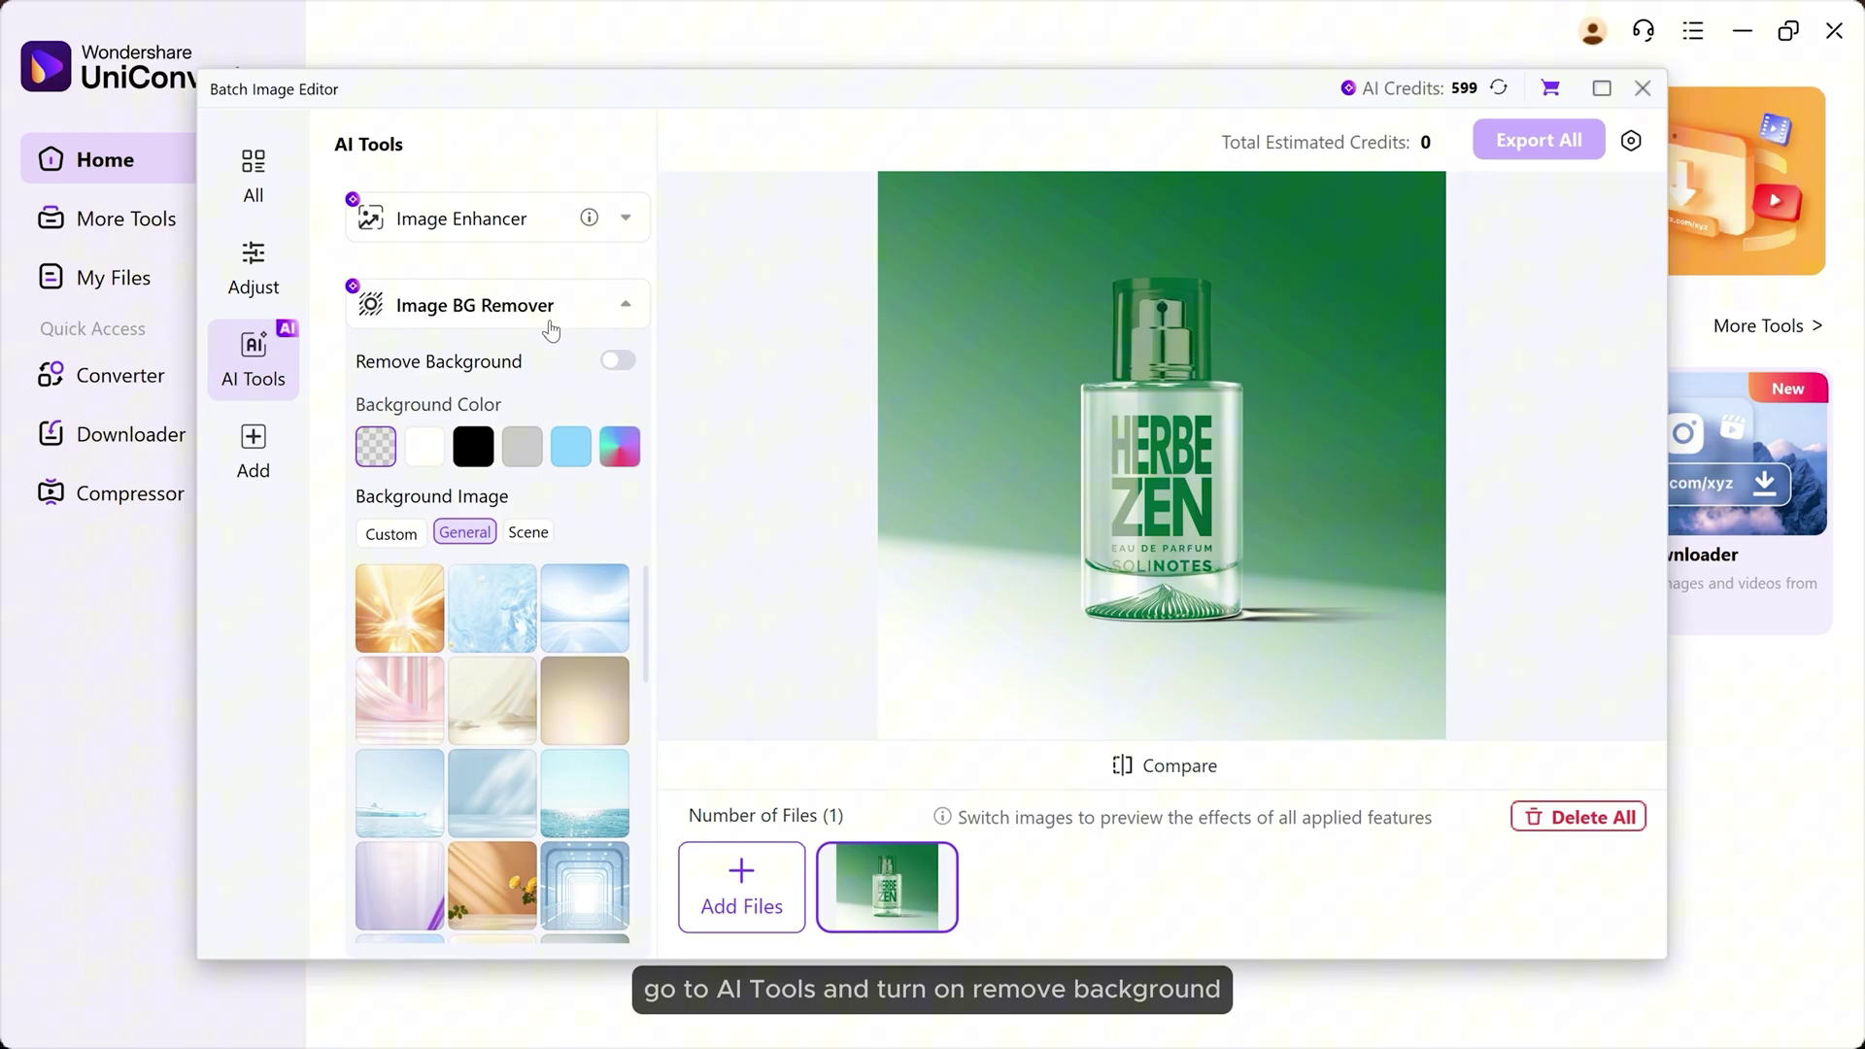
Turn on Remove Background, compare against the original, and apply a plain white background colour
left_click(616, 365)
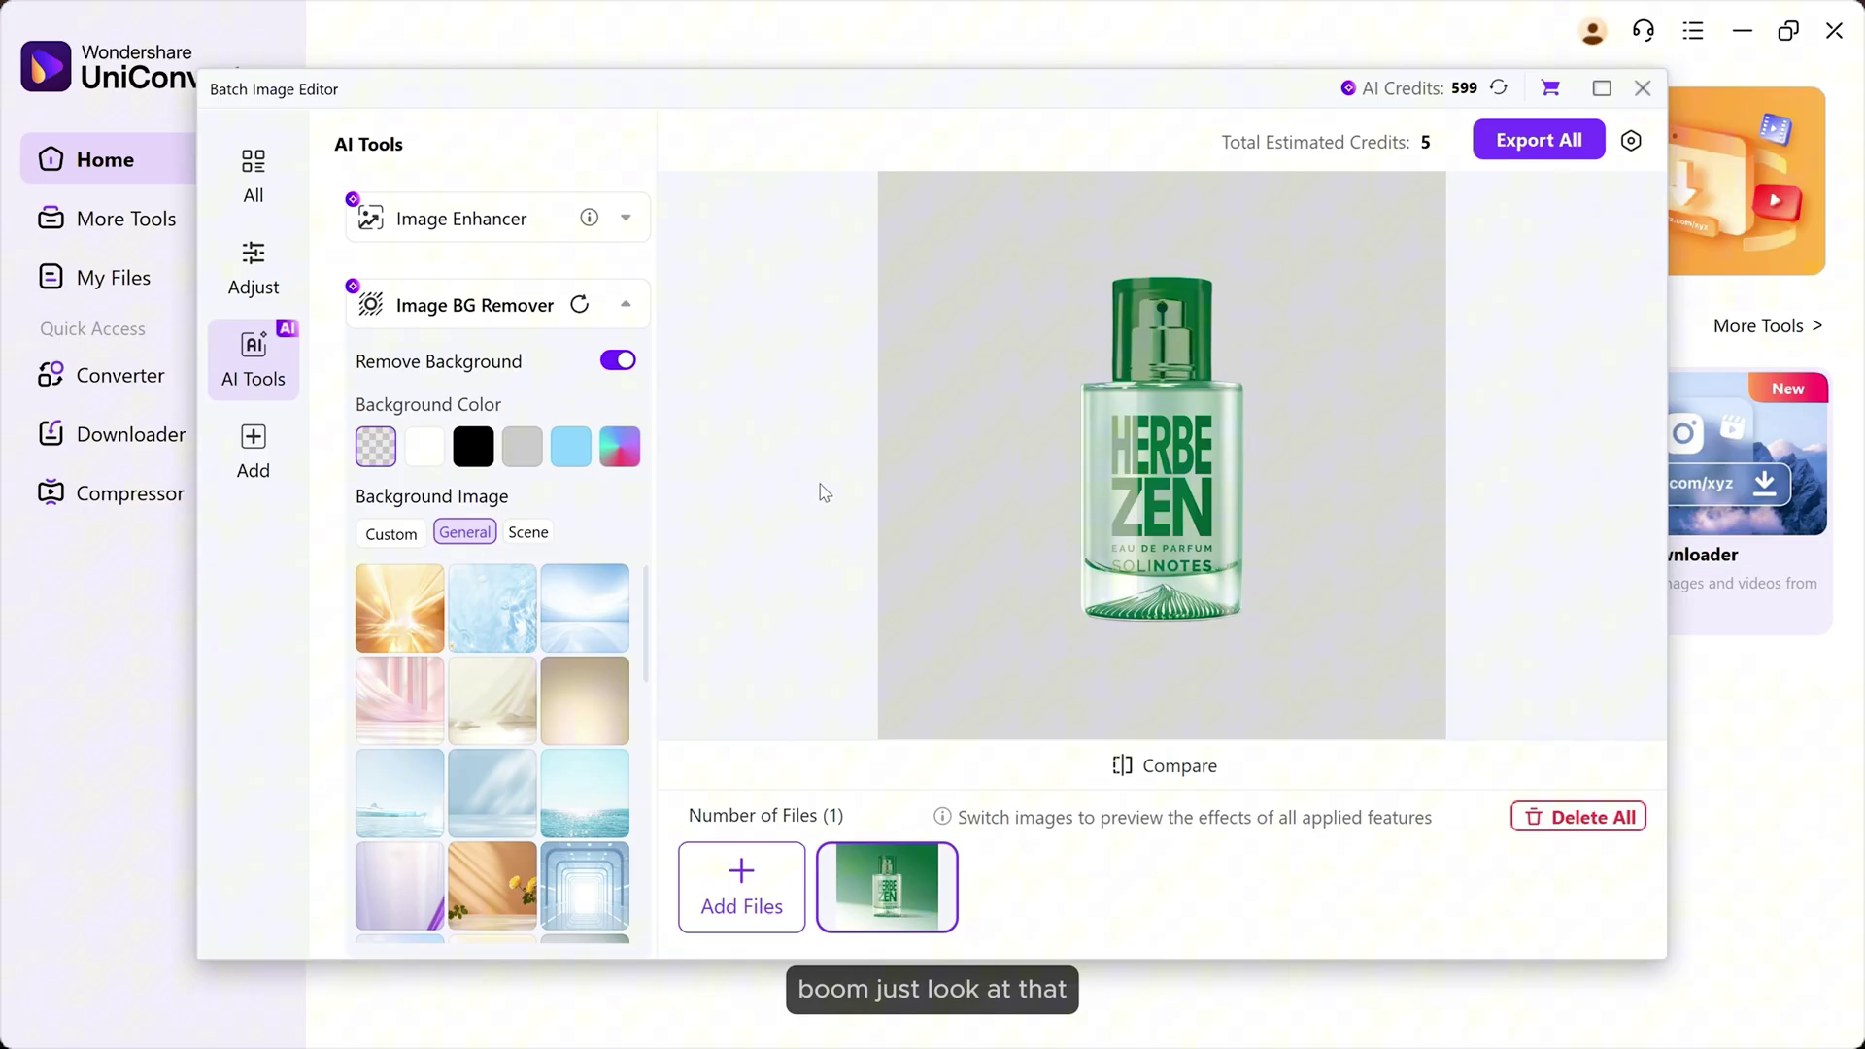
left_click(1183, 773)
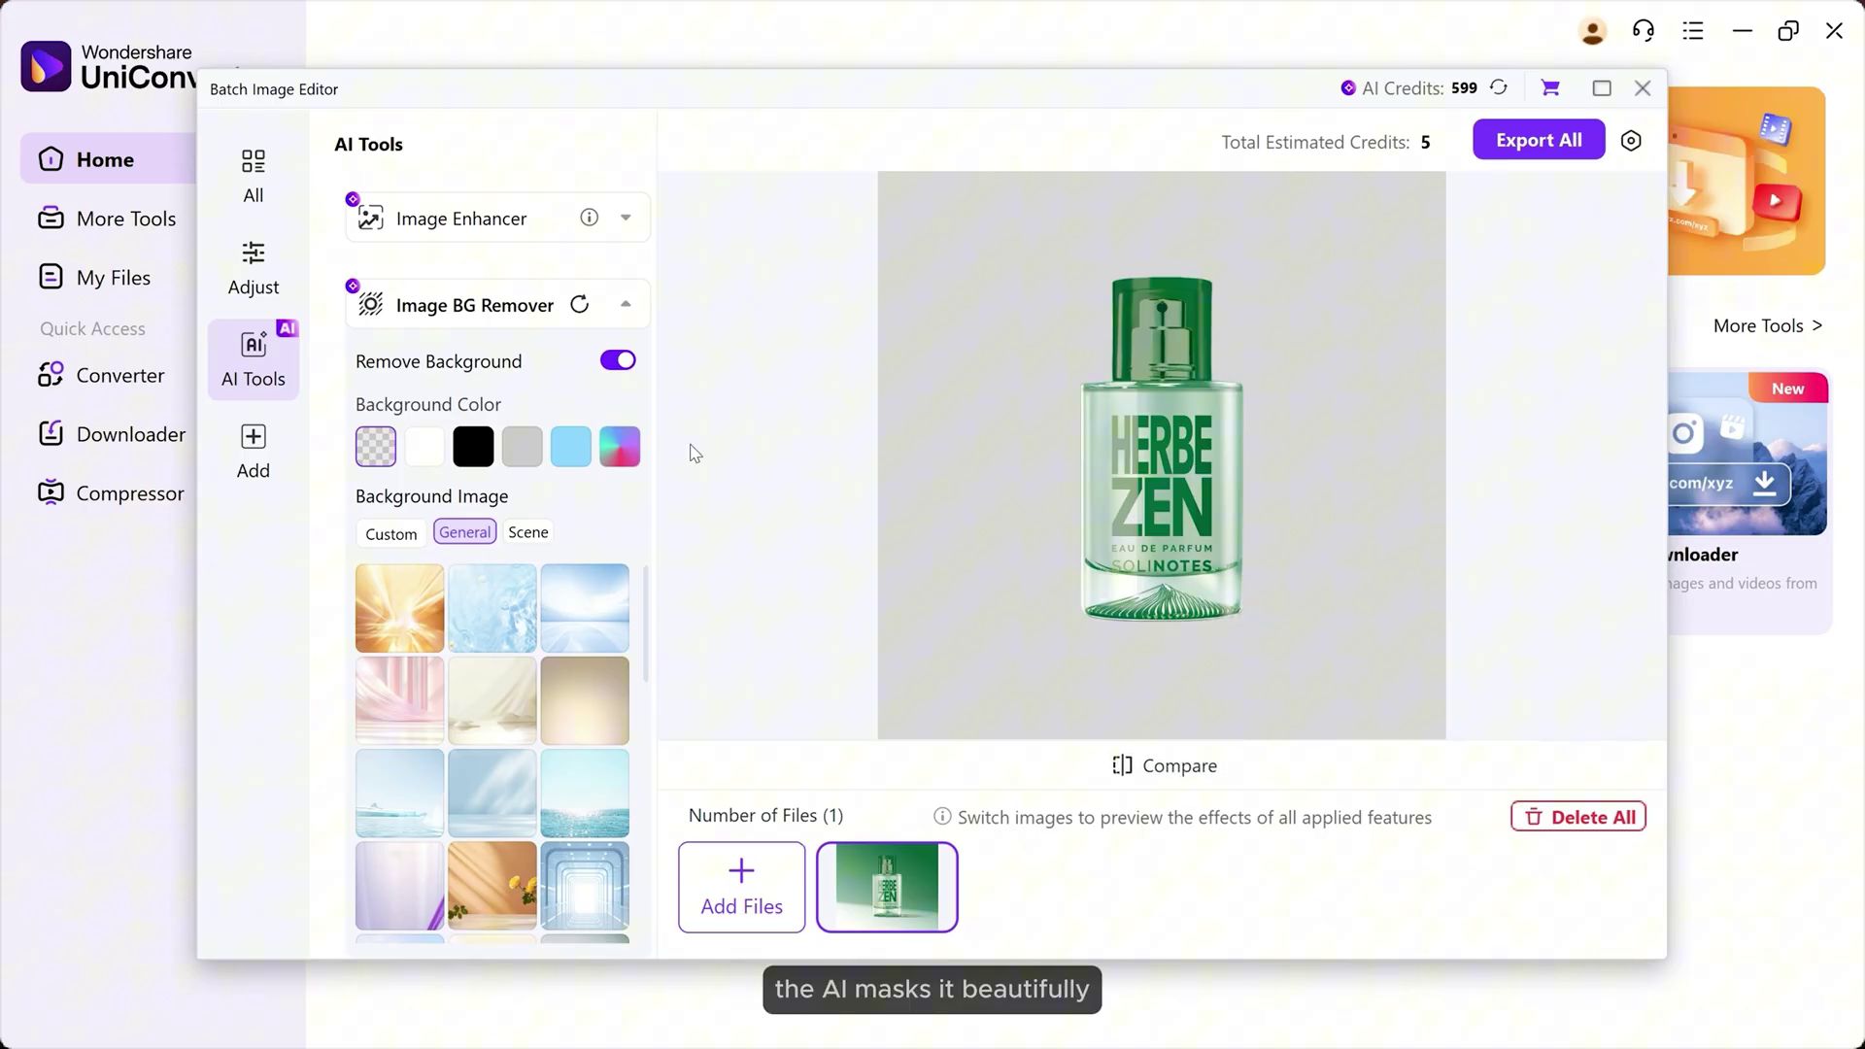
left_click(425, 446)
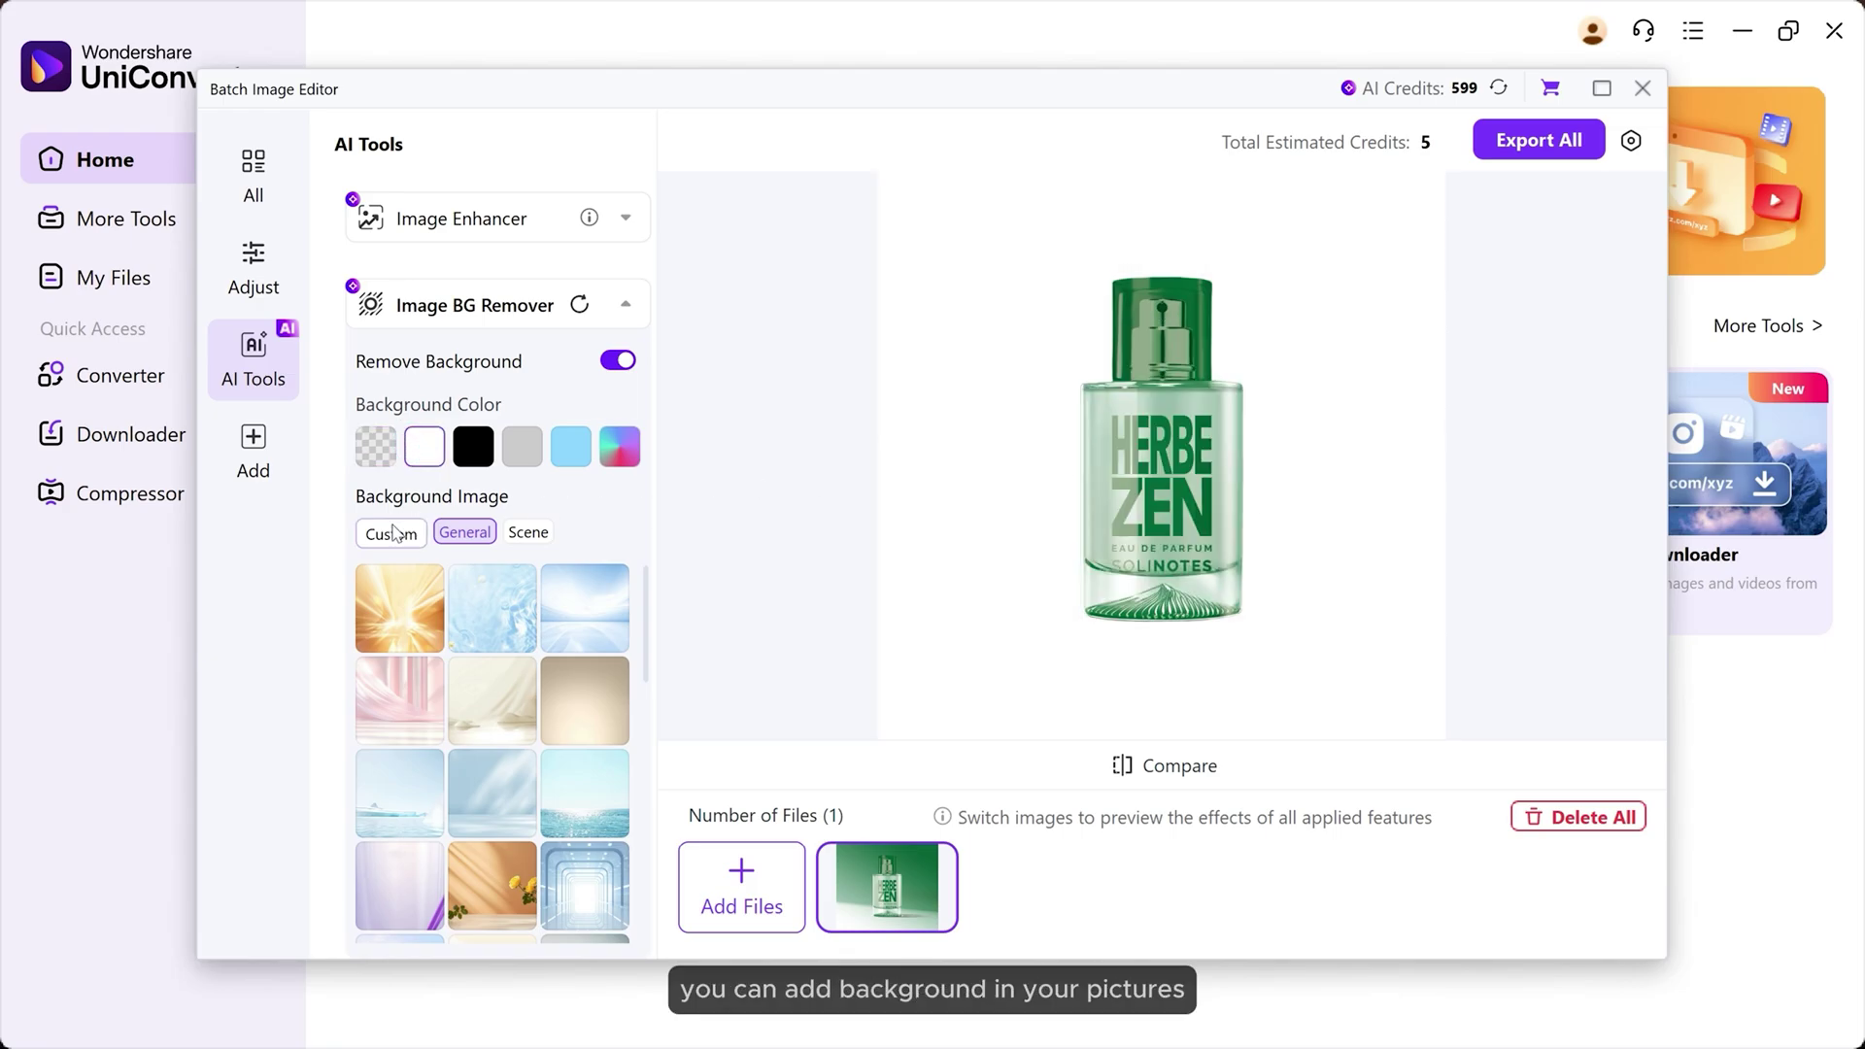
left_click(456, 534)
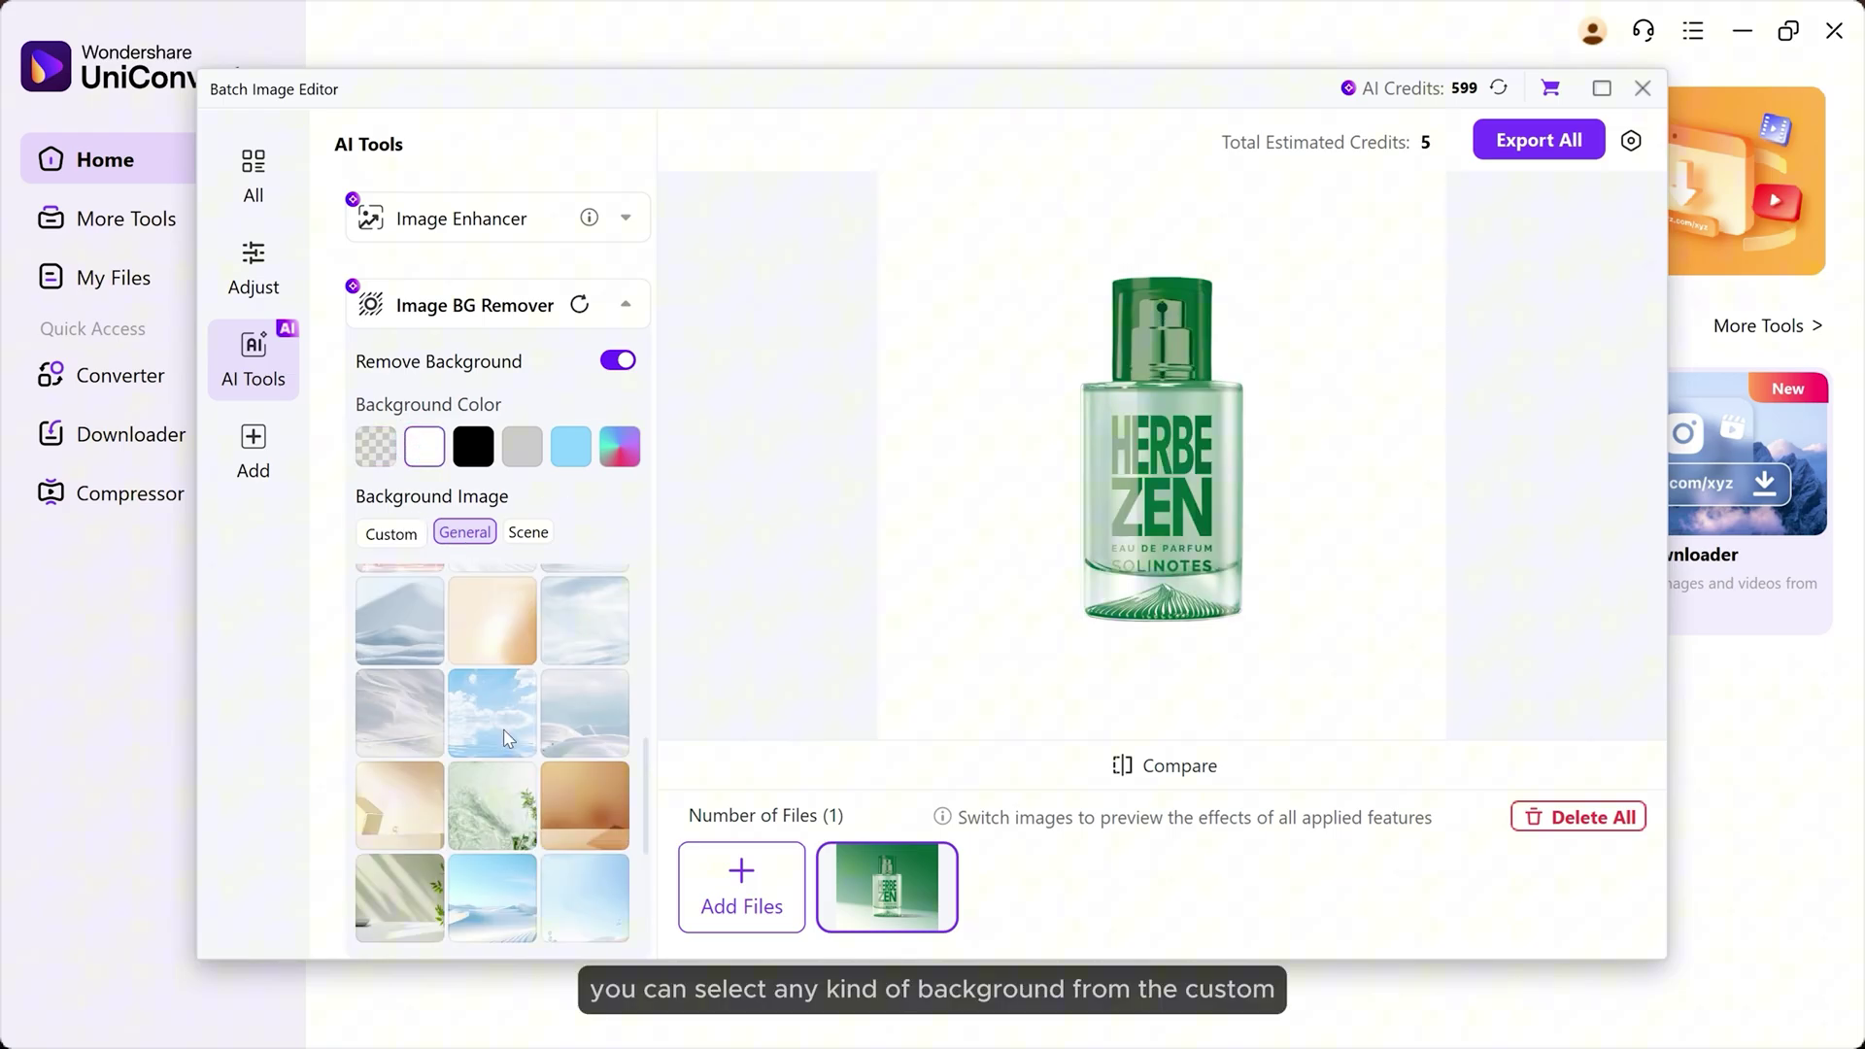
Choose the green-wall podium scene with a plant, then compare before and after
left_click(529, 532)
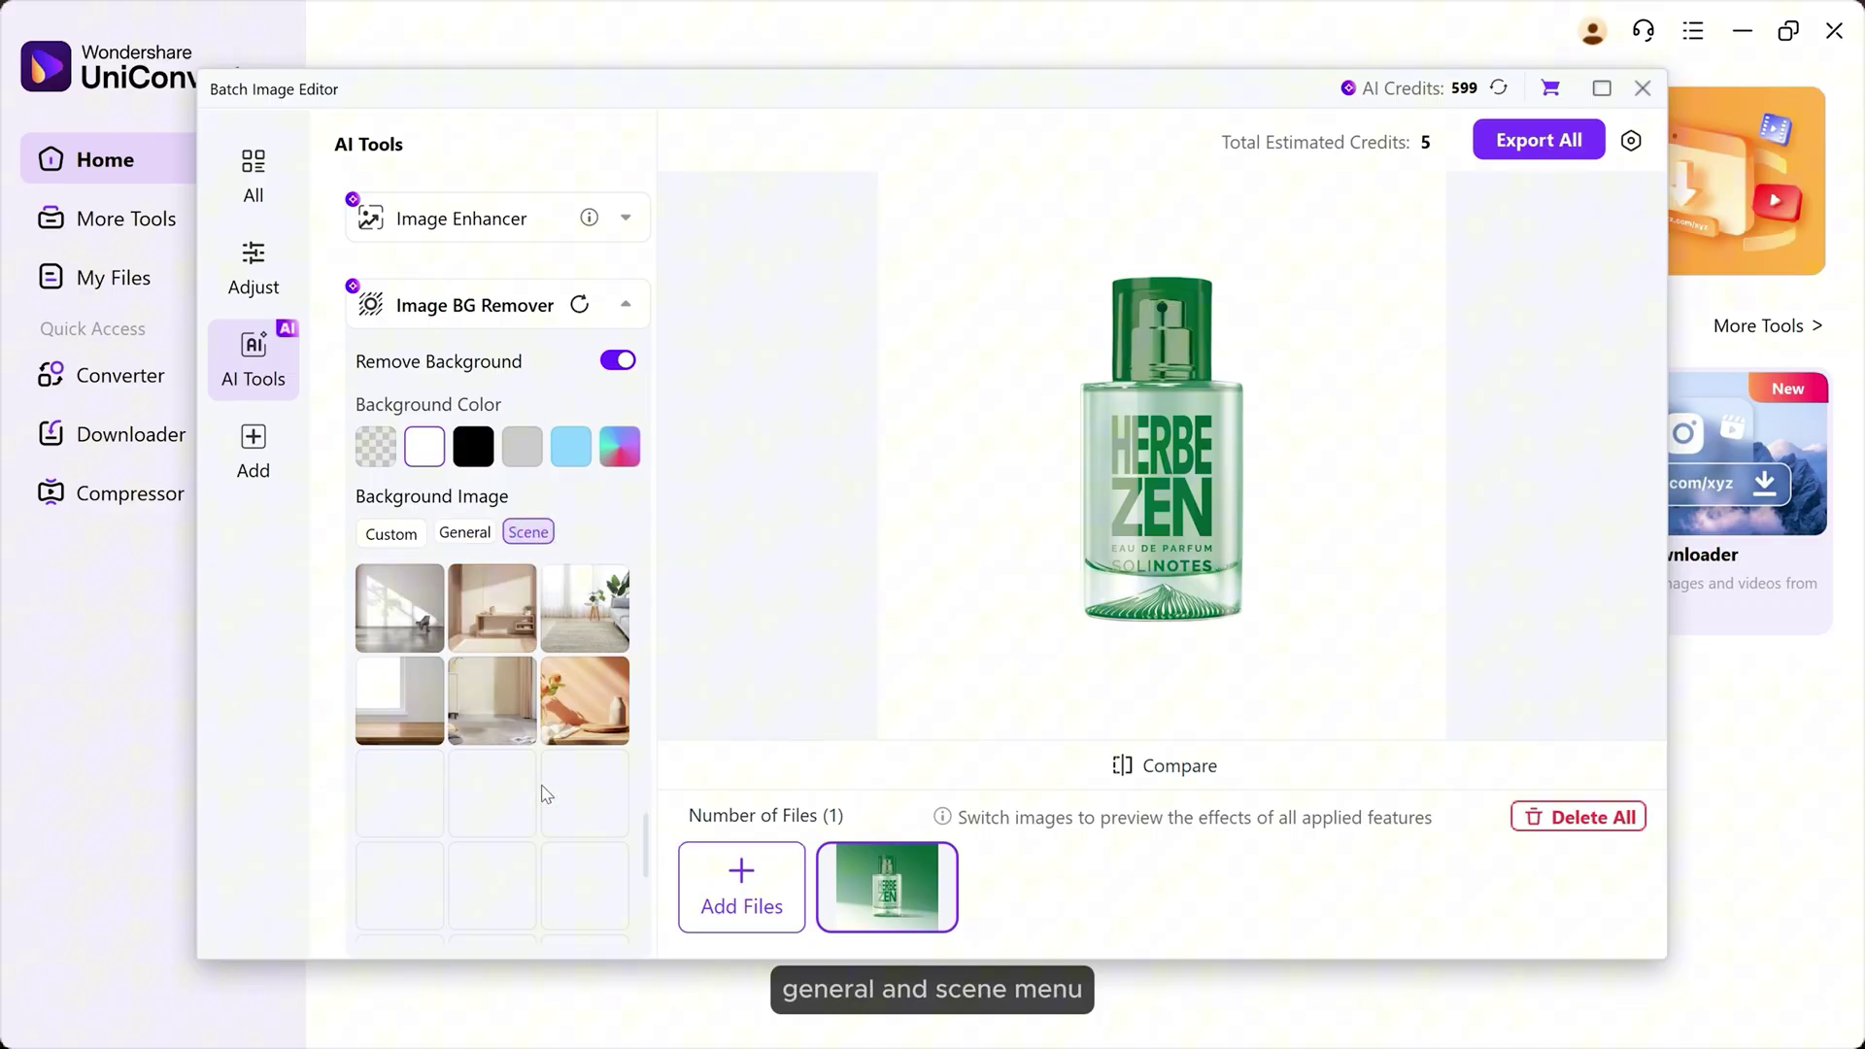
scroll(542, 793, "down", 3)
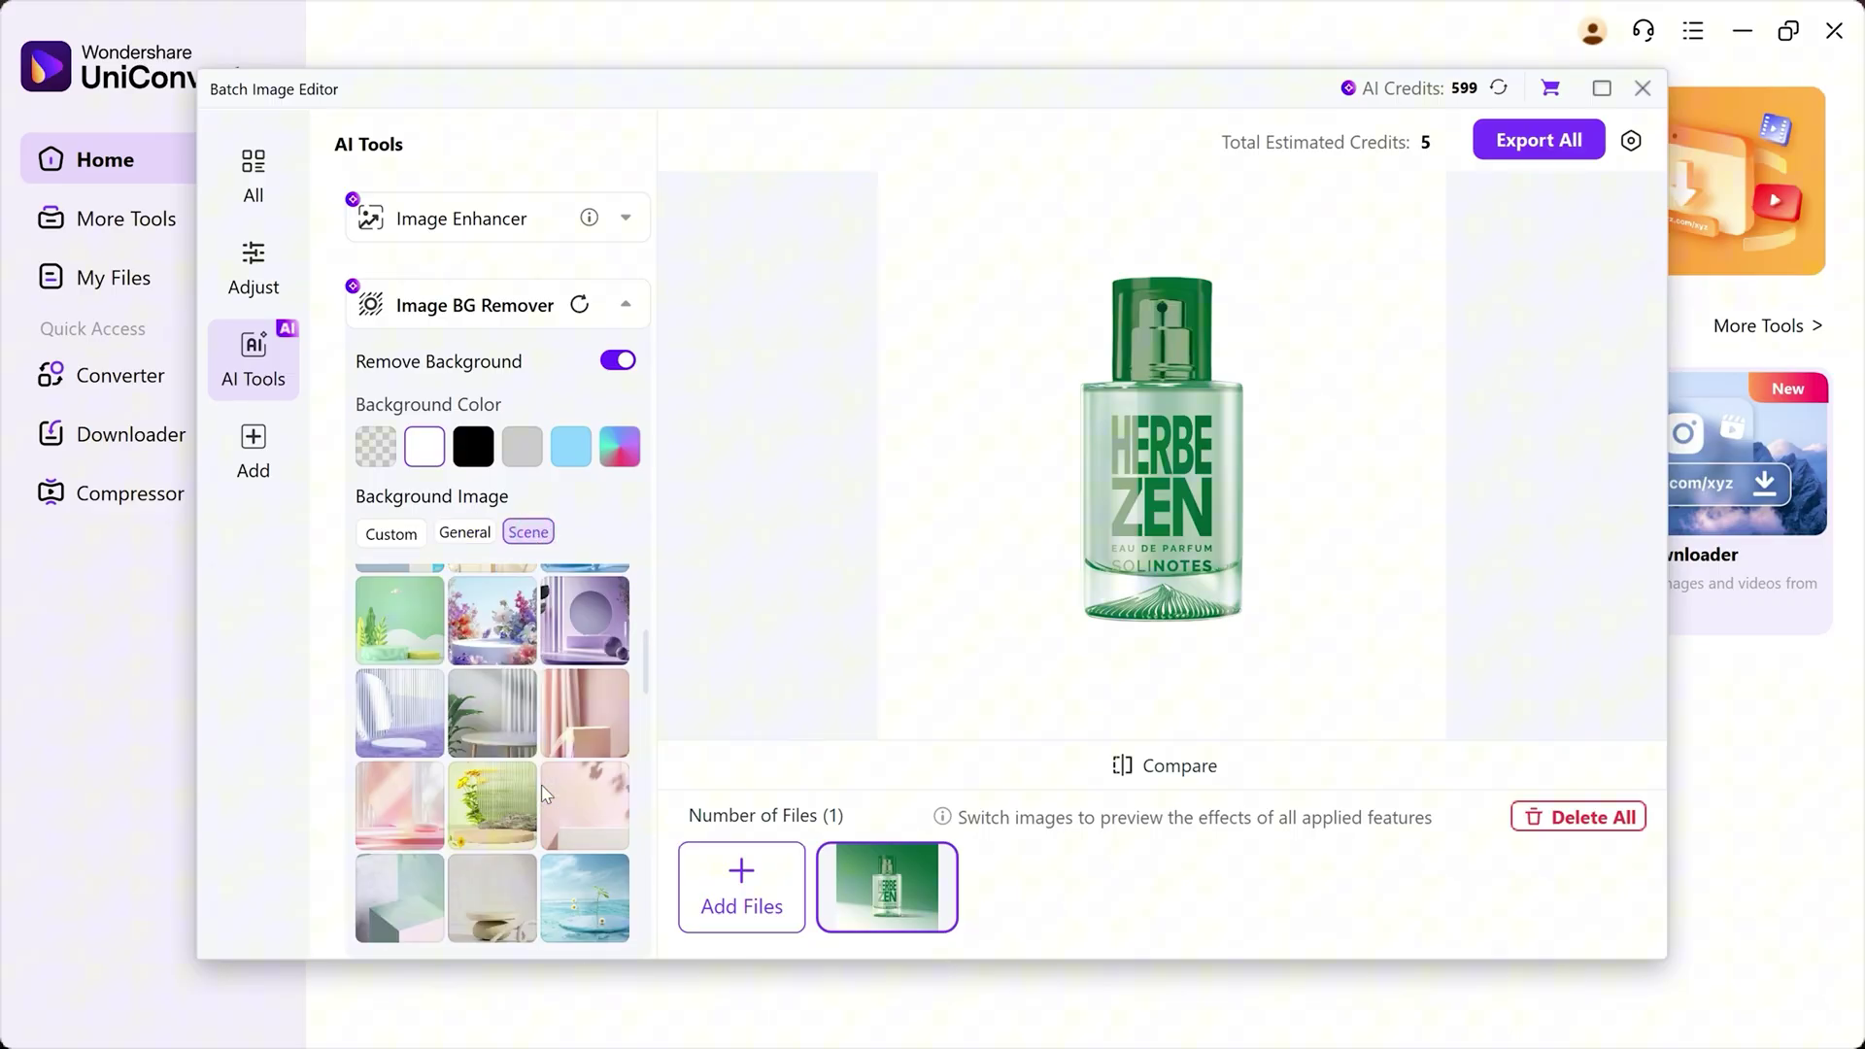
scroll(542, 793, "down", 3)
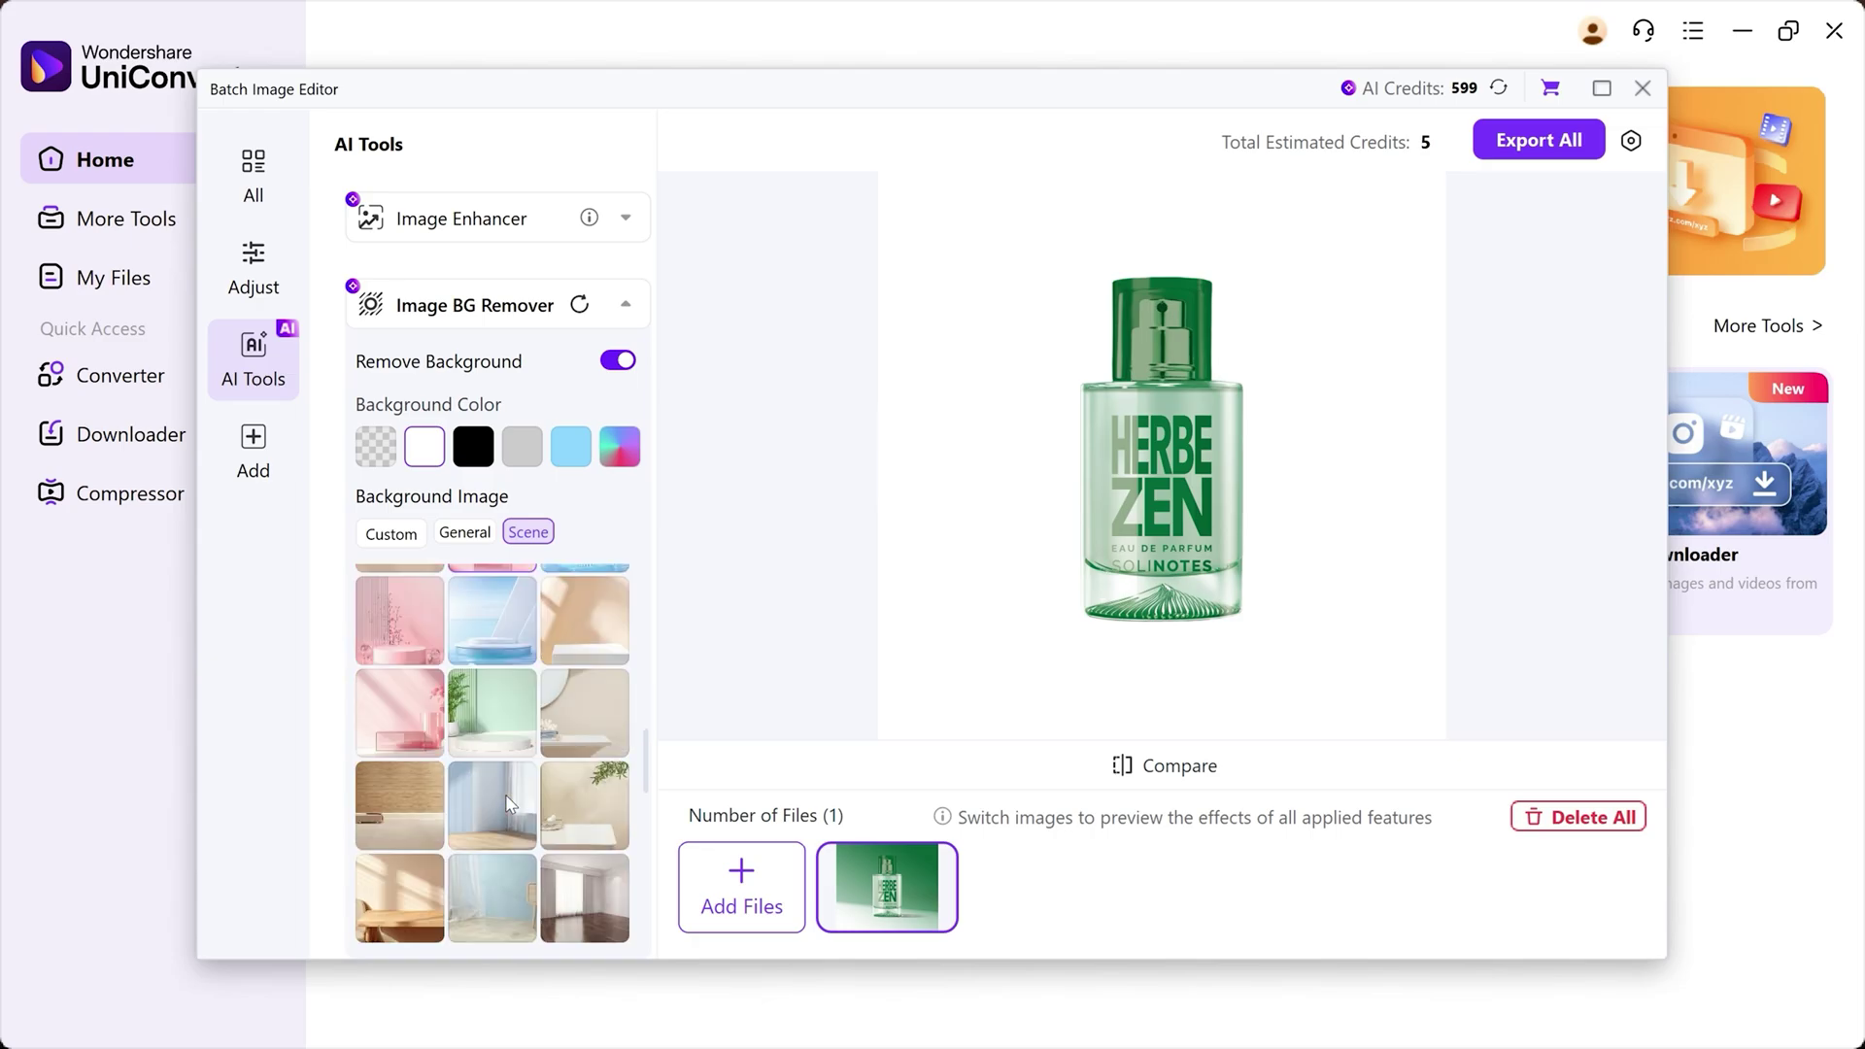
left_click(493, 742)
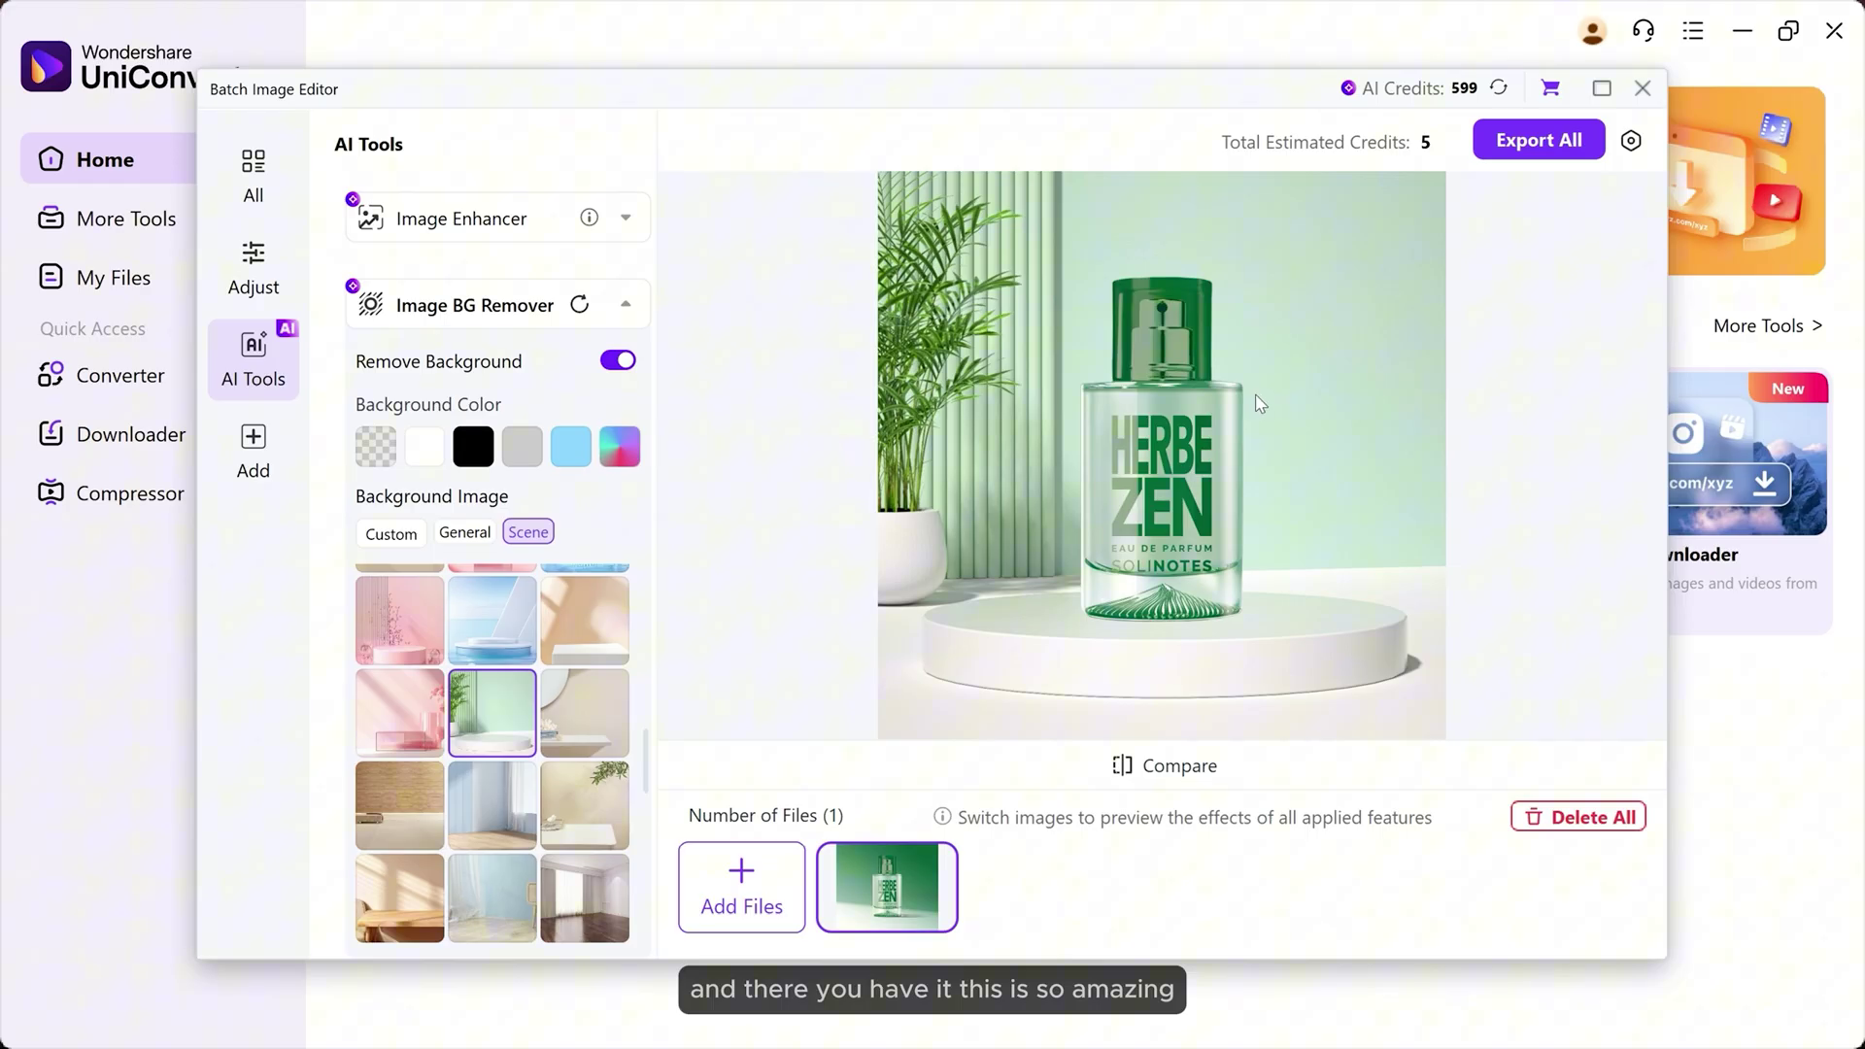
left_click(1181, 763)
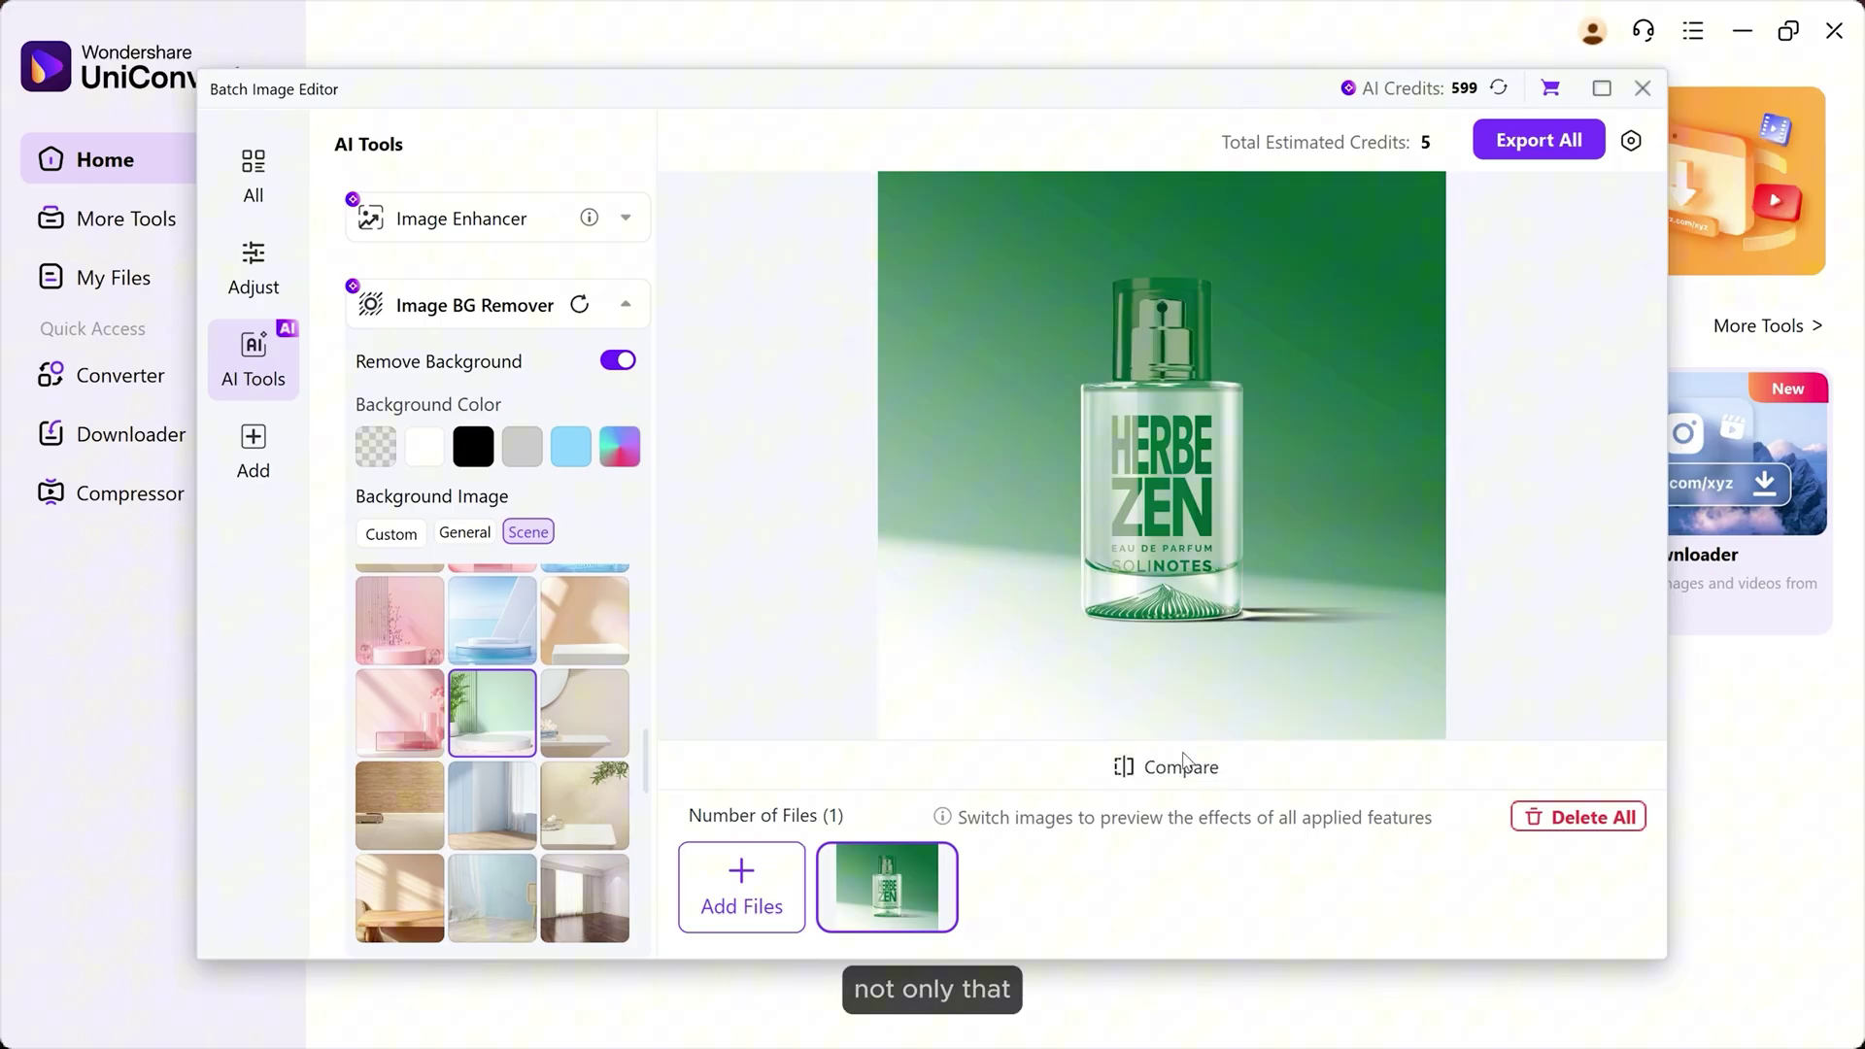
left_click(1184, 762)
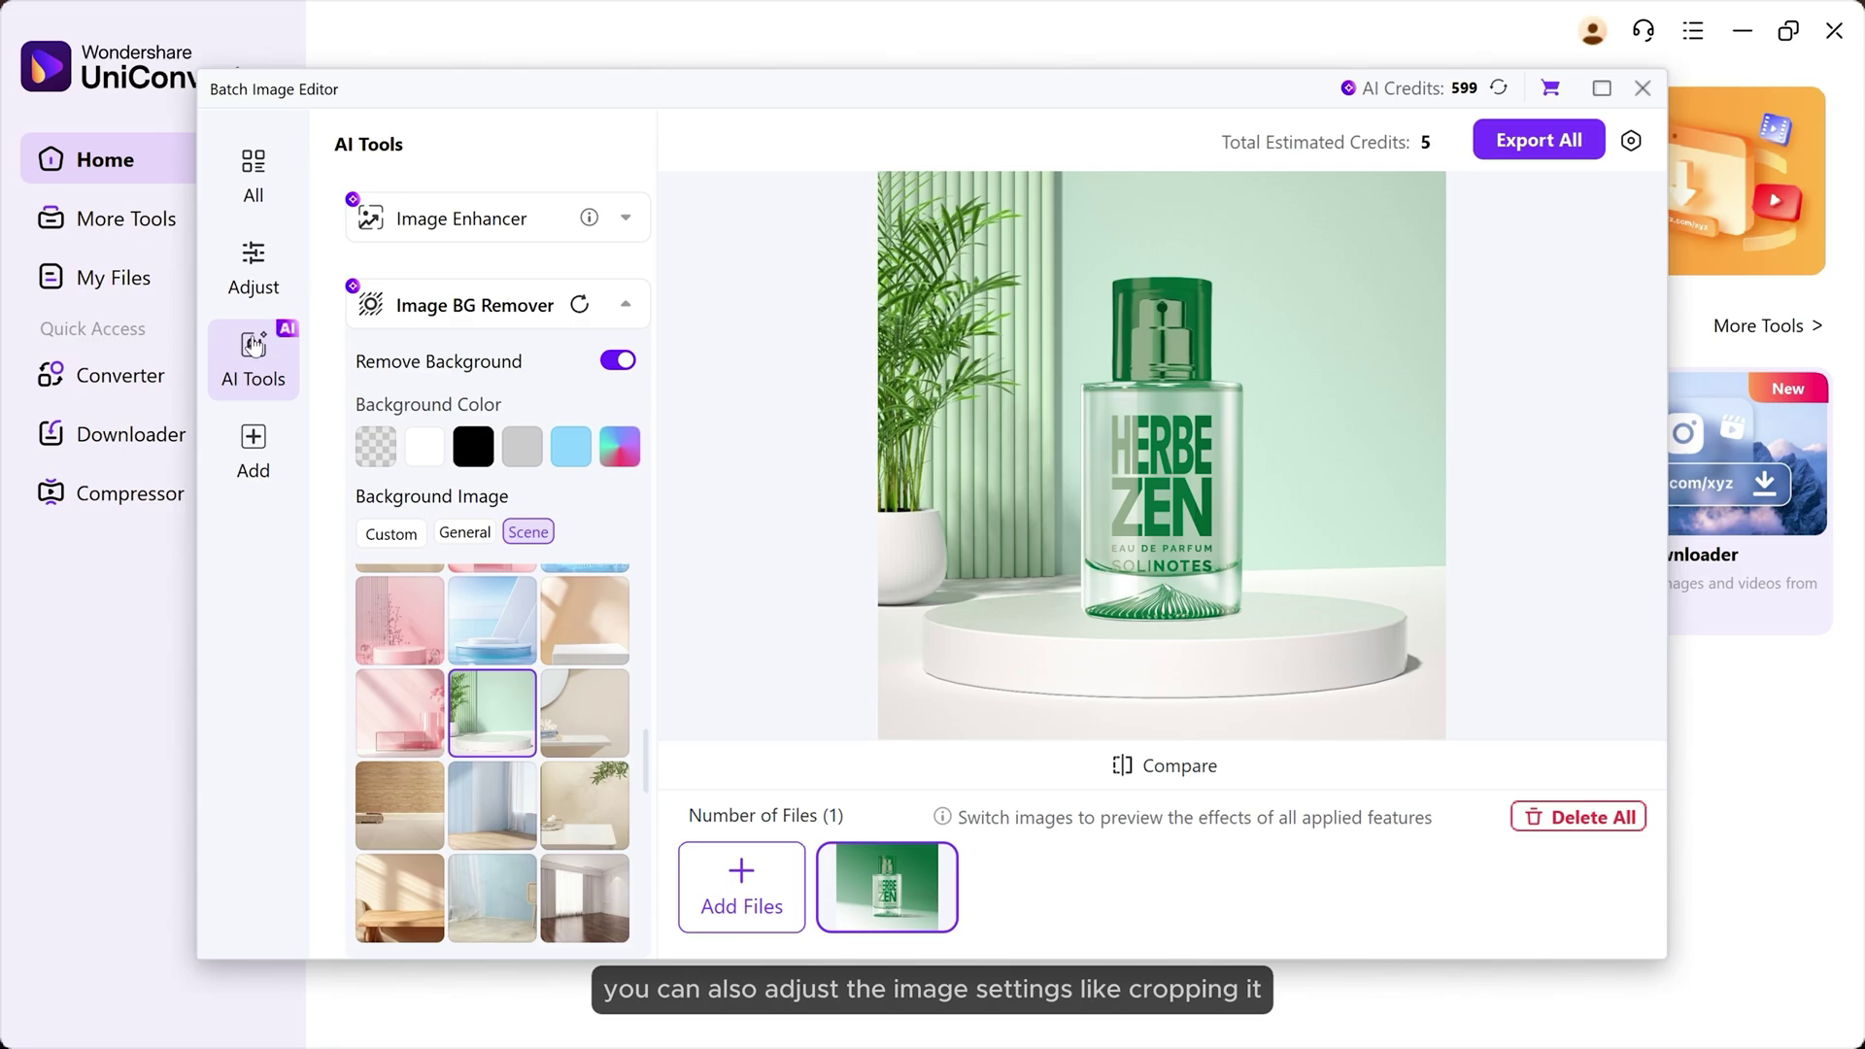
Under Adjust, expand the Resize presets and pick the Shopify Product size
left_click(253, 267)
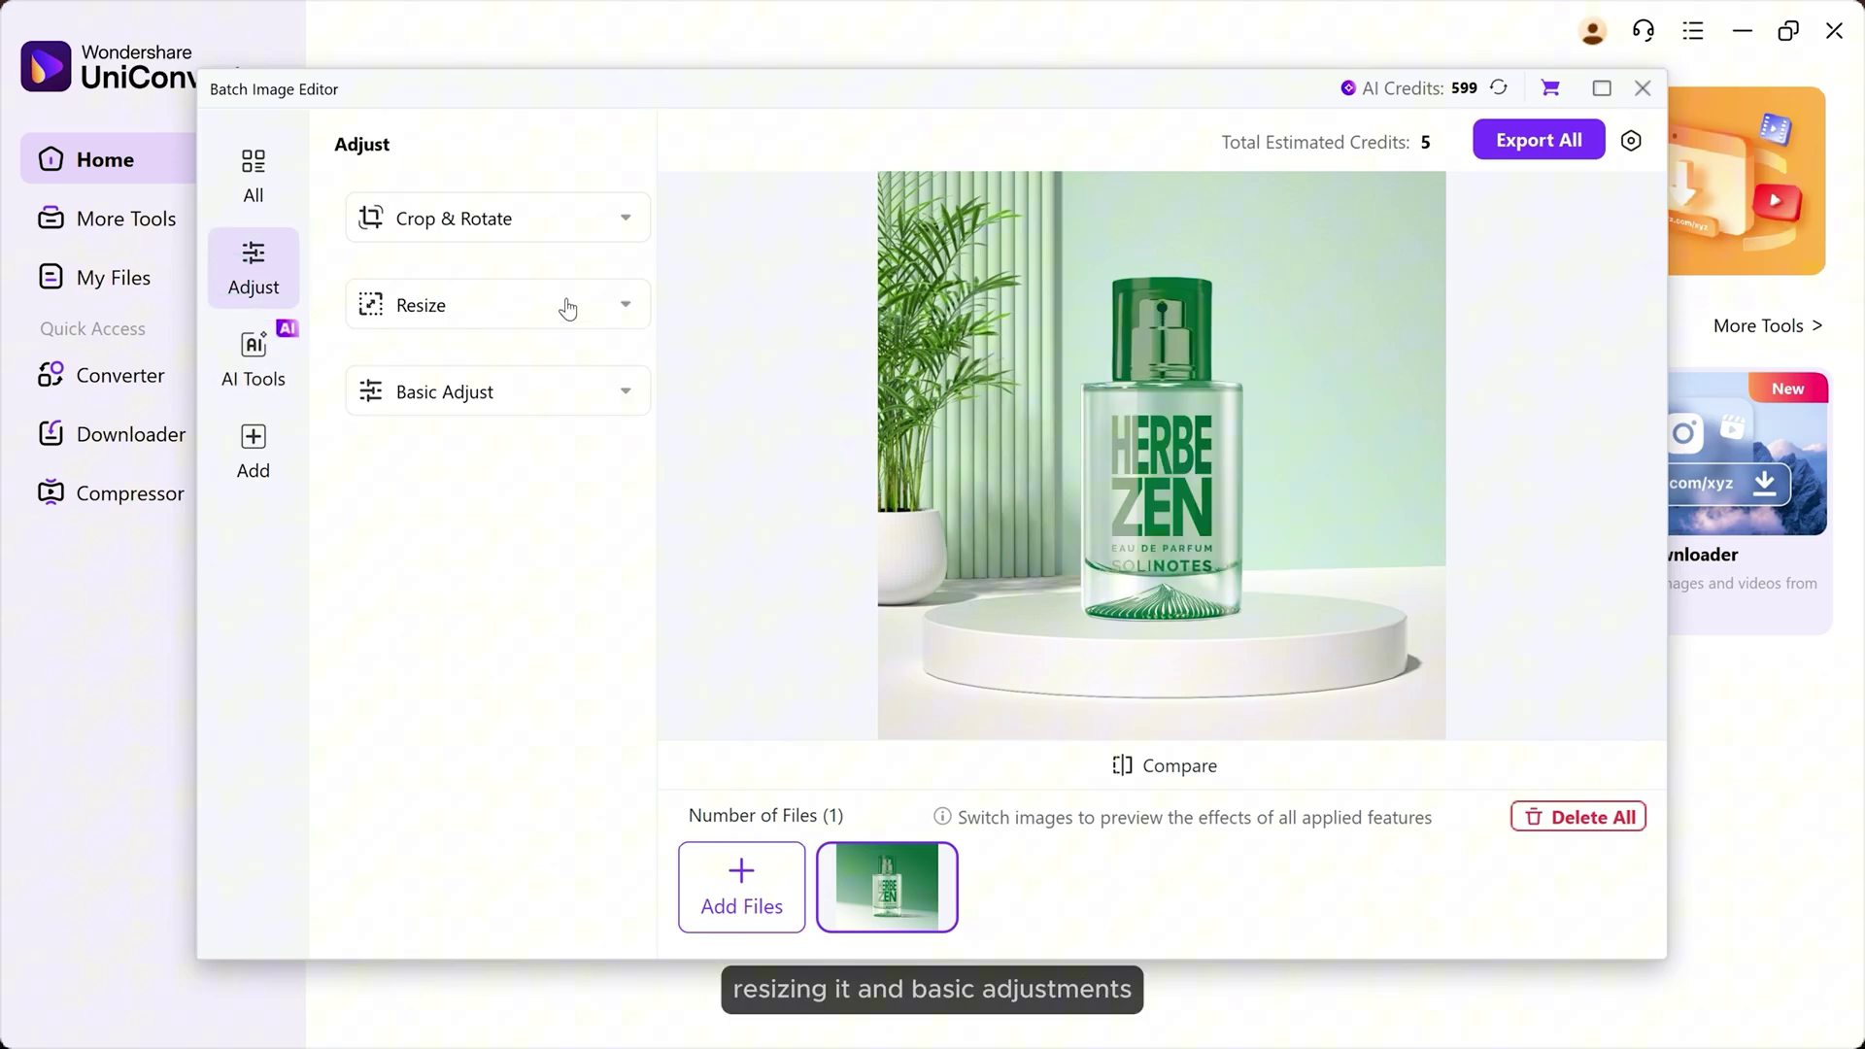
left_click(503, 223)
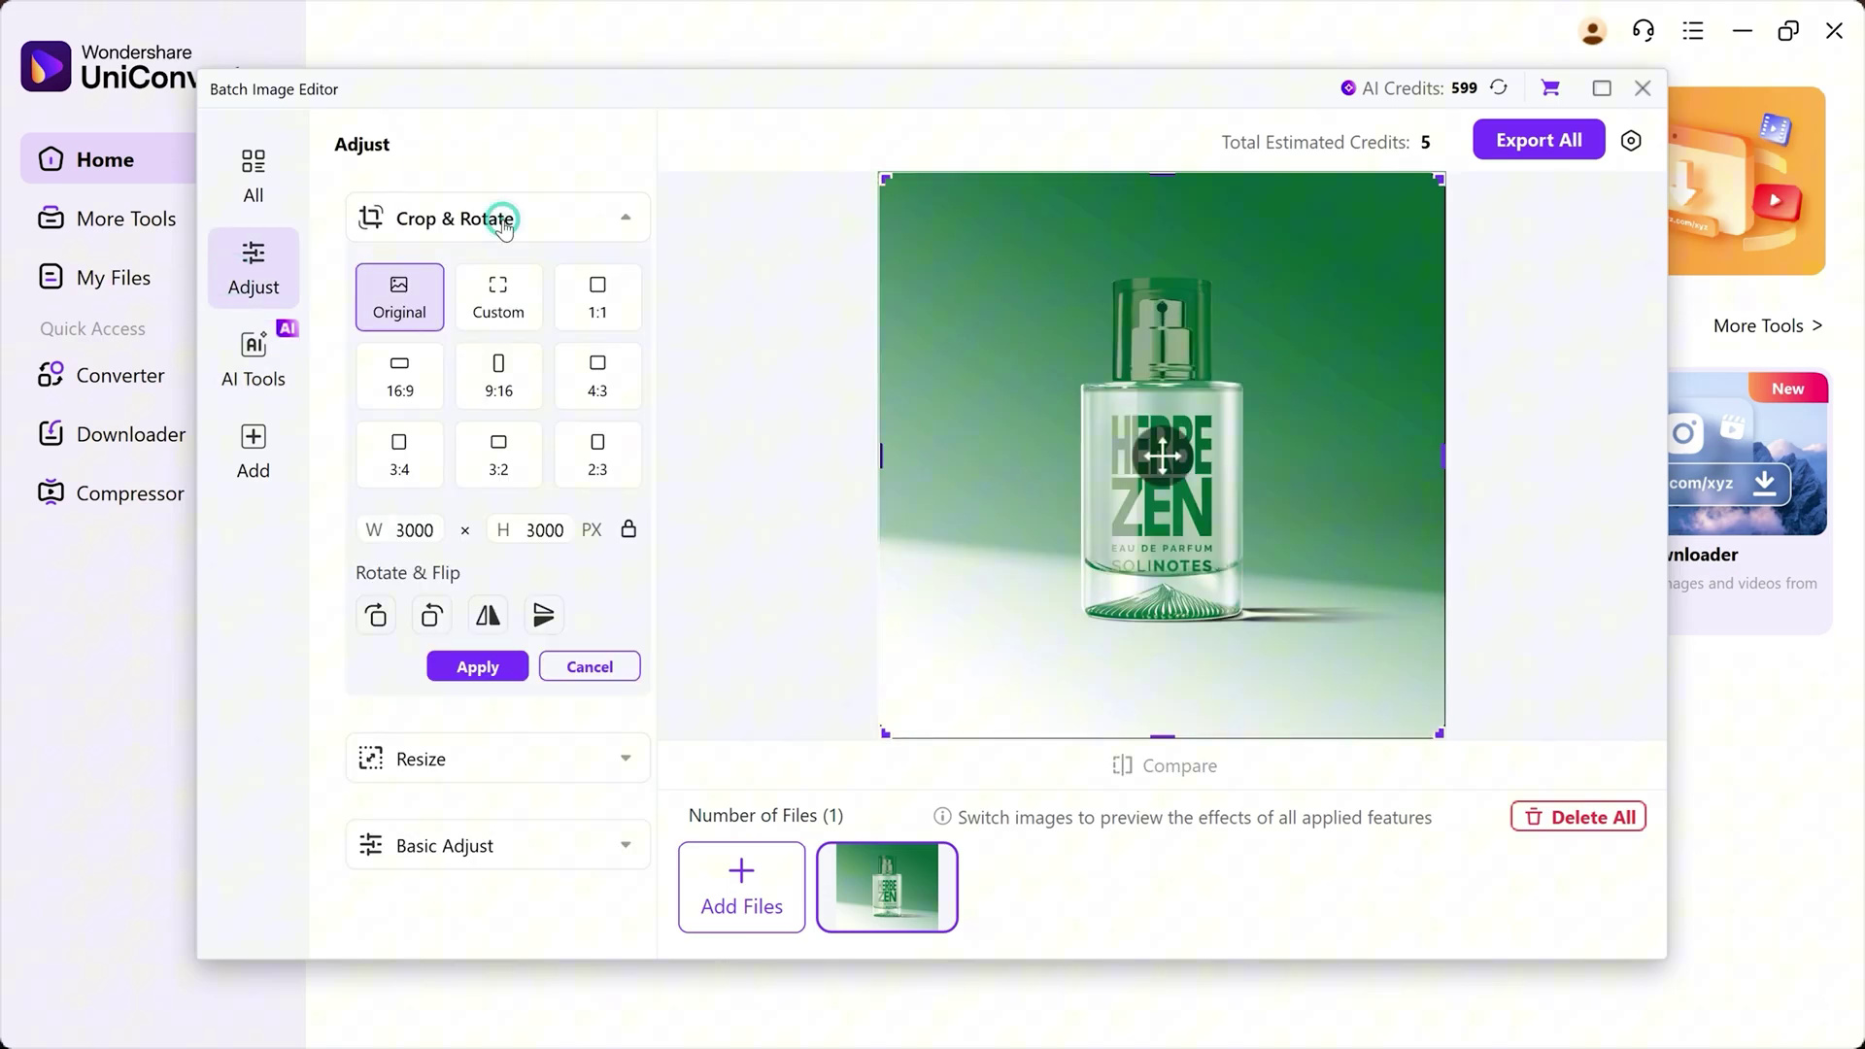
left_click(503, 224)
left_click(464, 306)
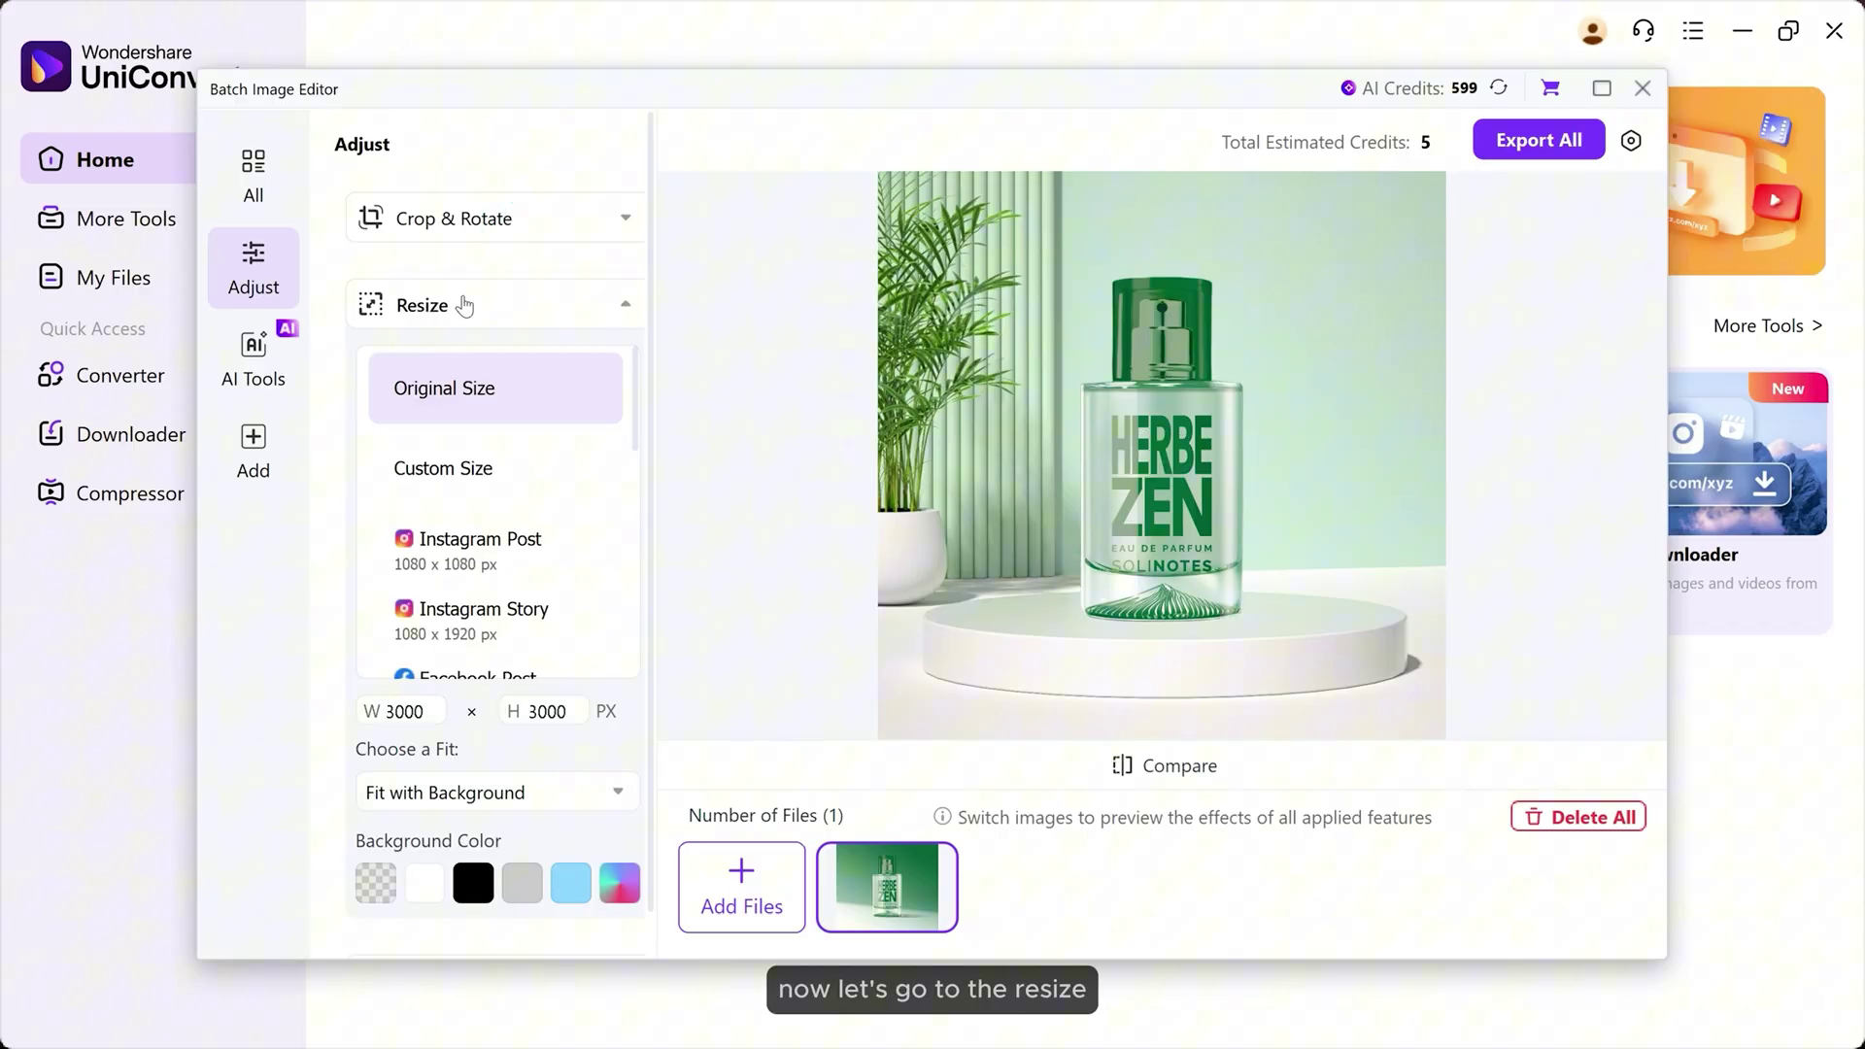
scroll(471, 532, "down", 2)
scroll(471, 536, "down", 1)
scroll(473, 544, "down", 2)
scroll(473, 544, "down", 3)
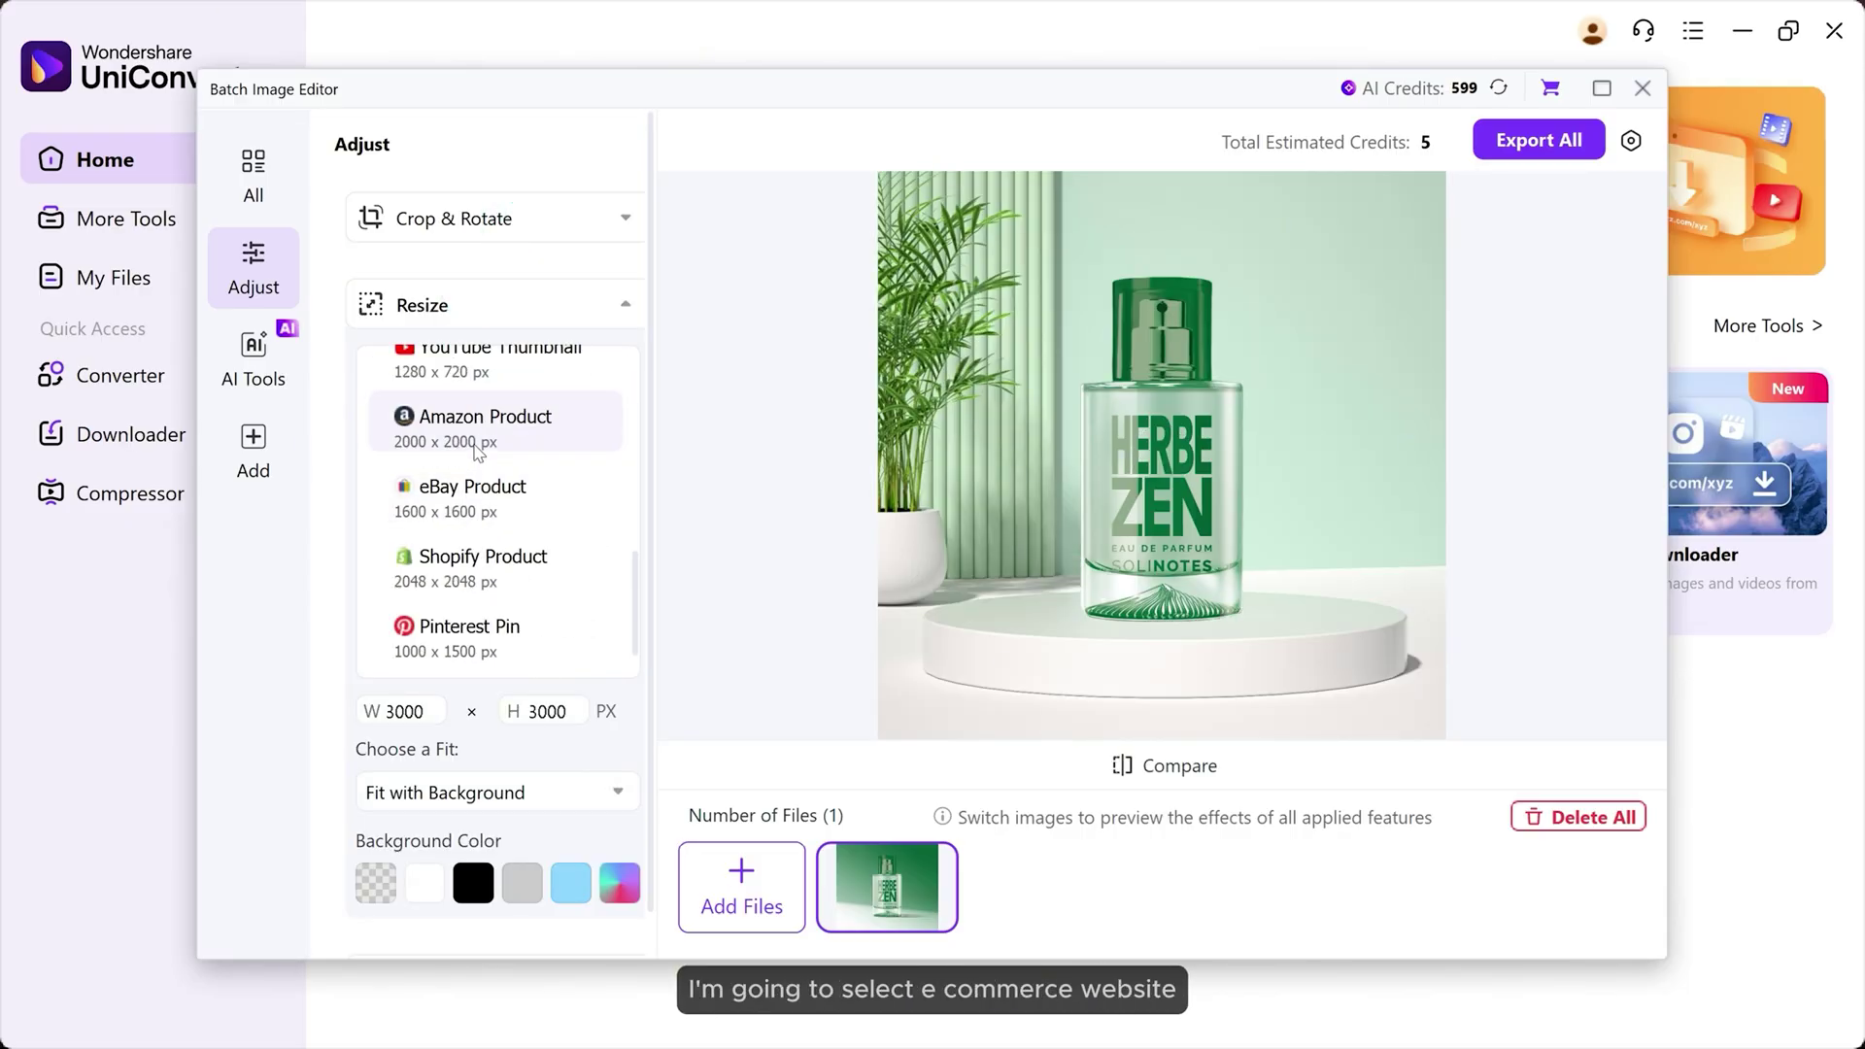
left_click(454, 568)
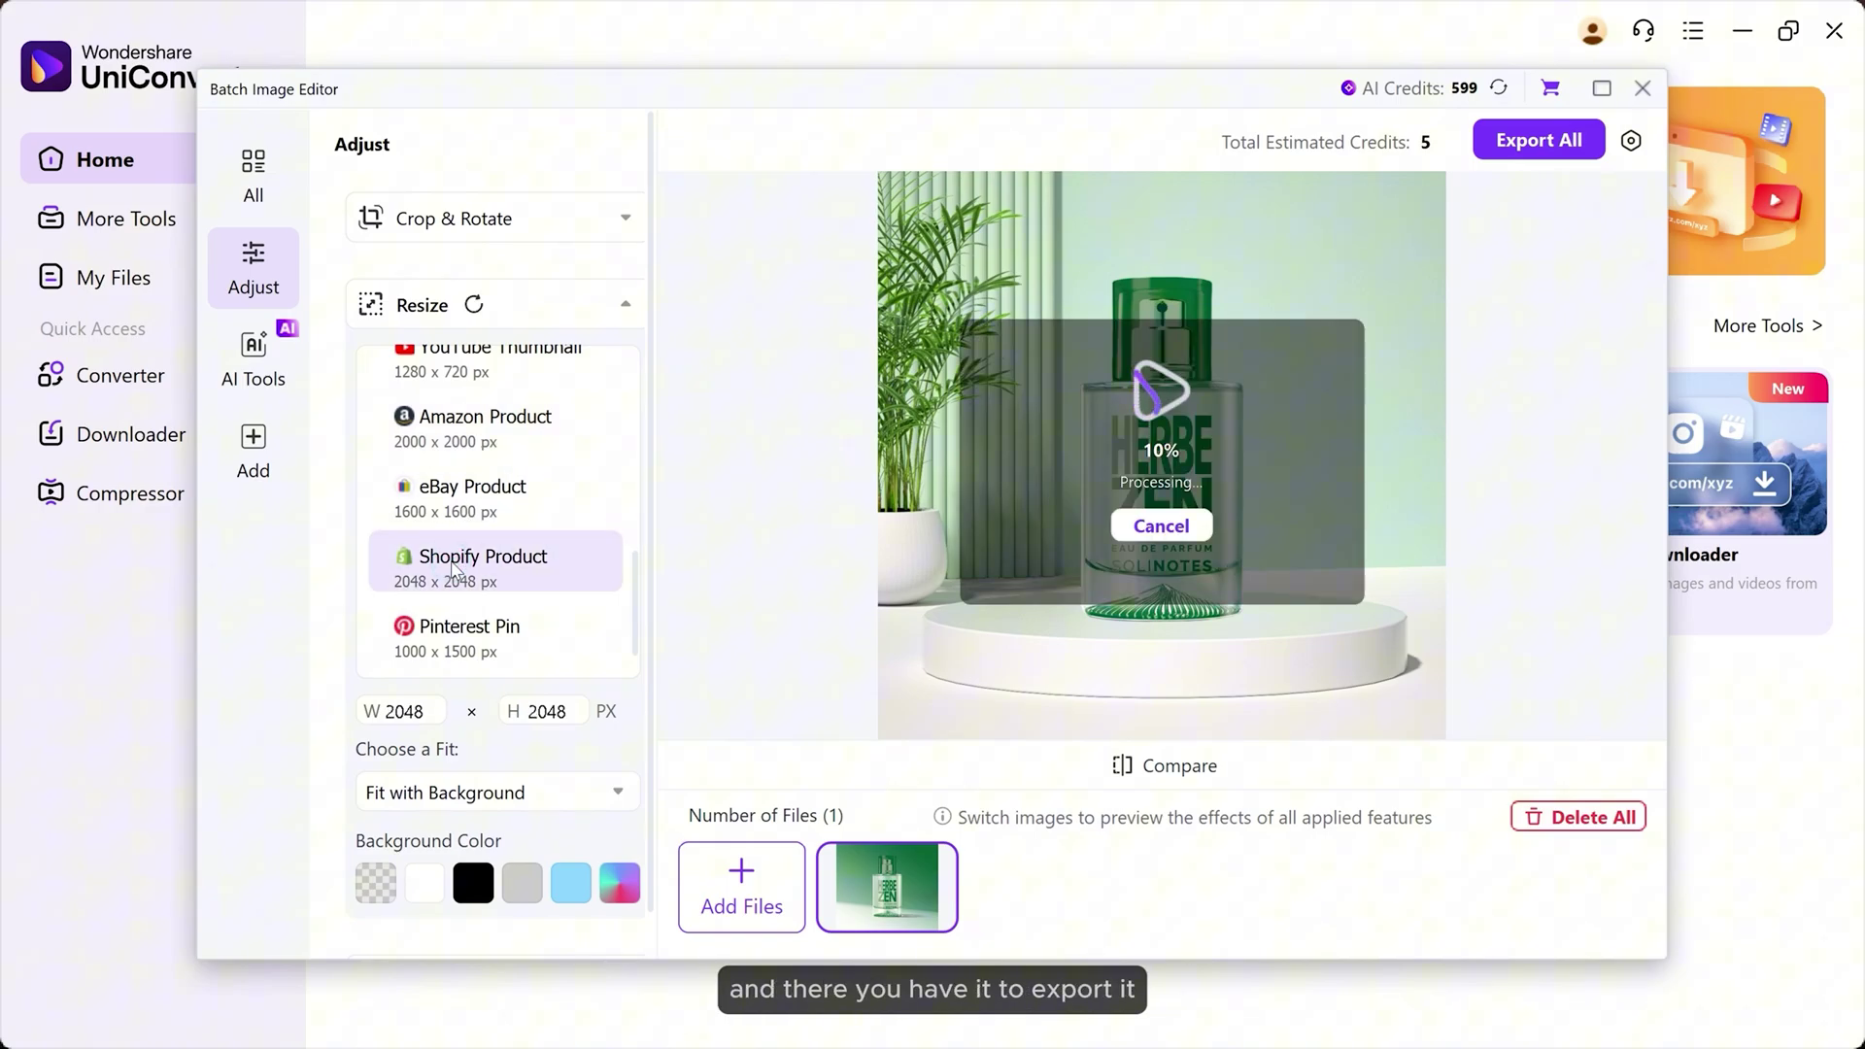
Switch to the eBay Product preset and export the image as JPG to the existing folder
key("Up")
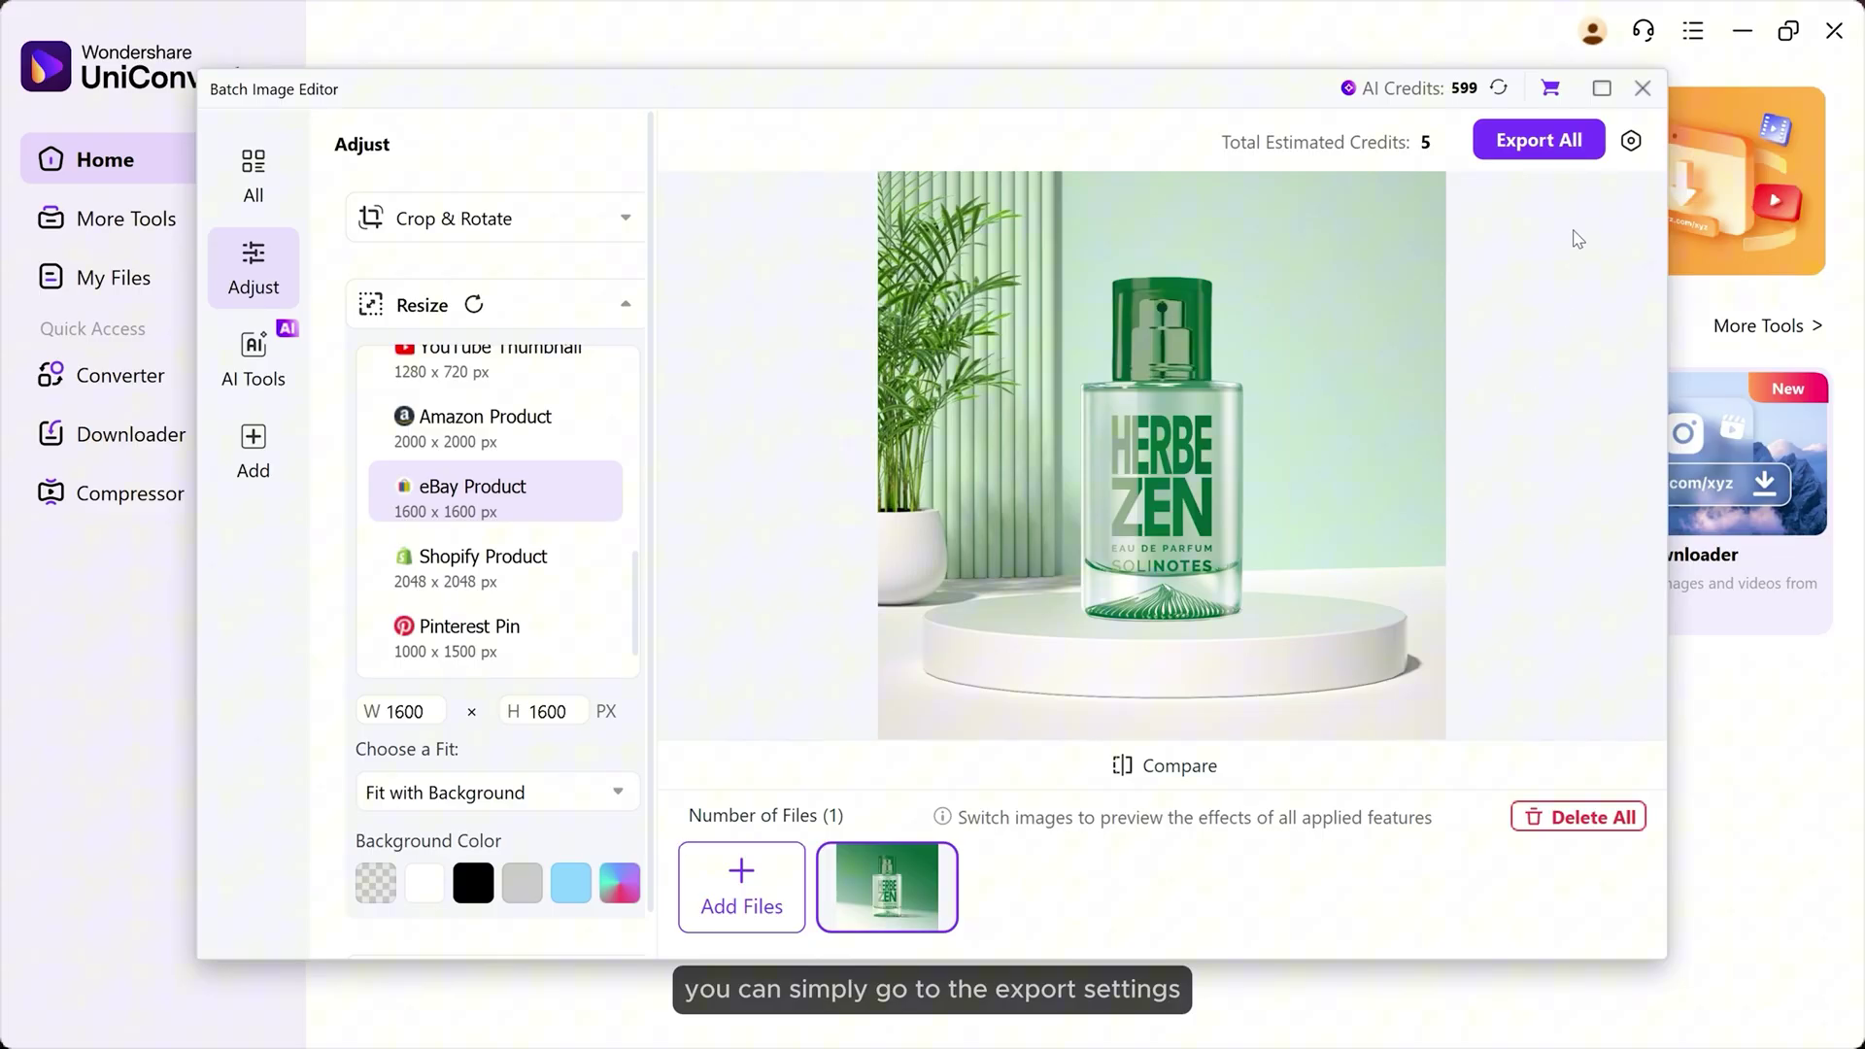
left_click(1630, 142)
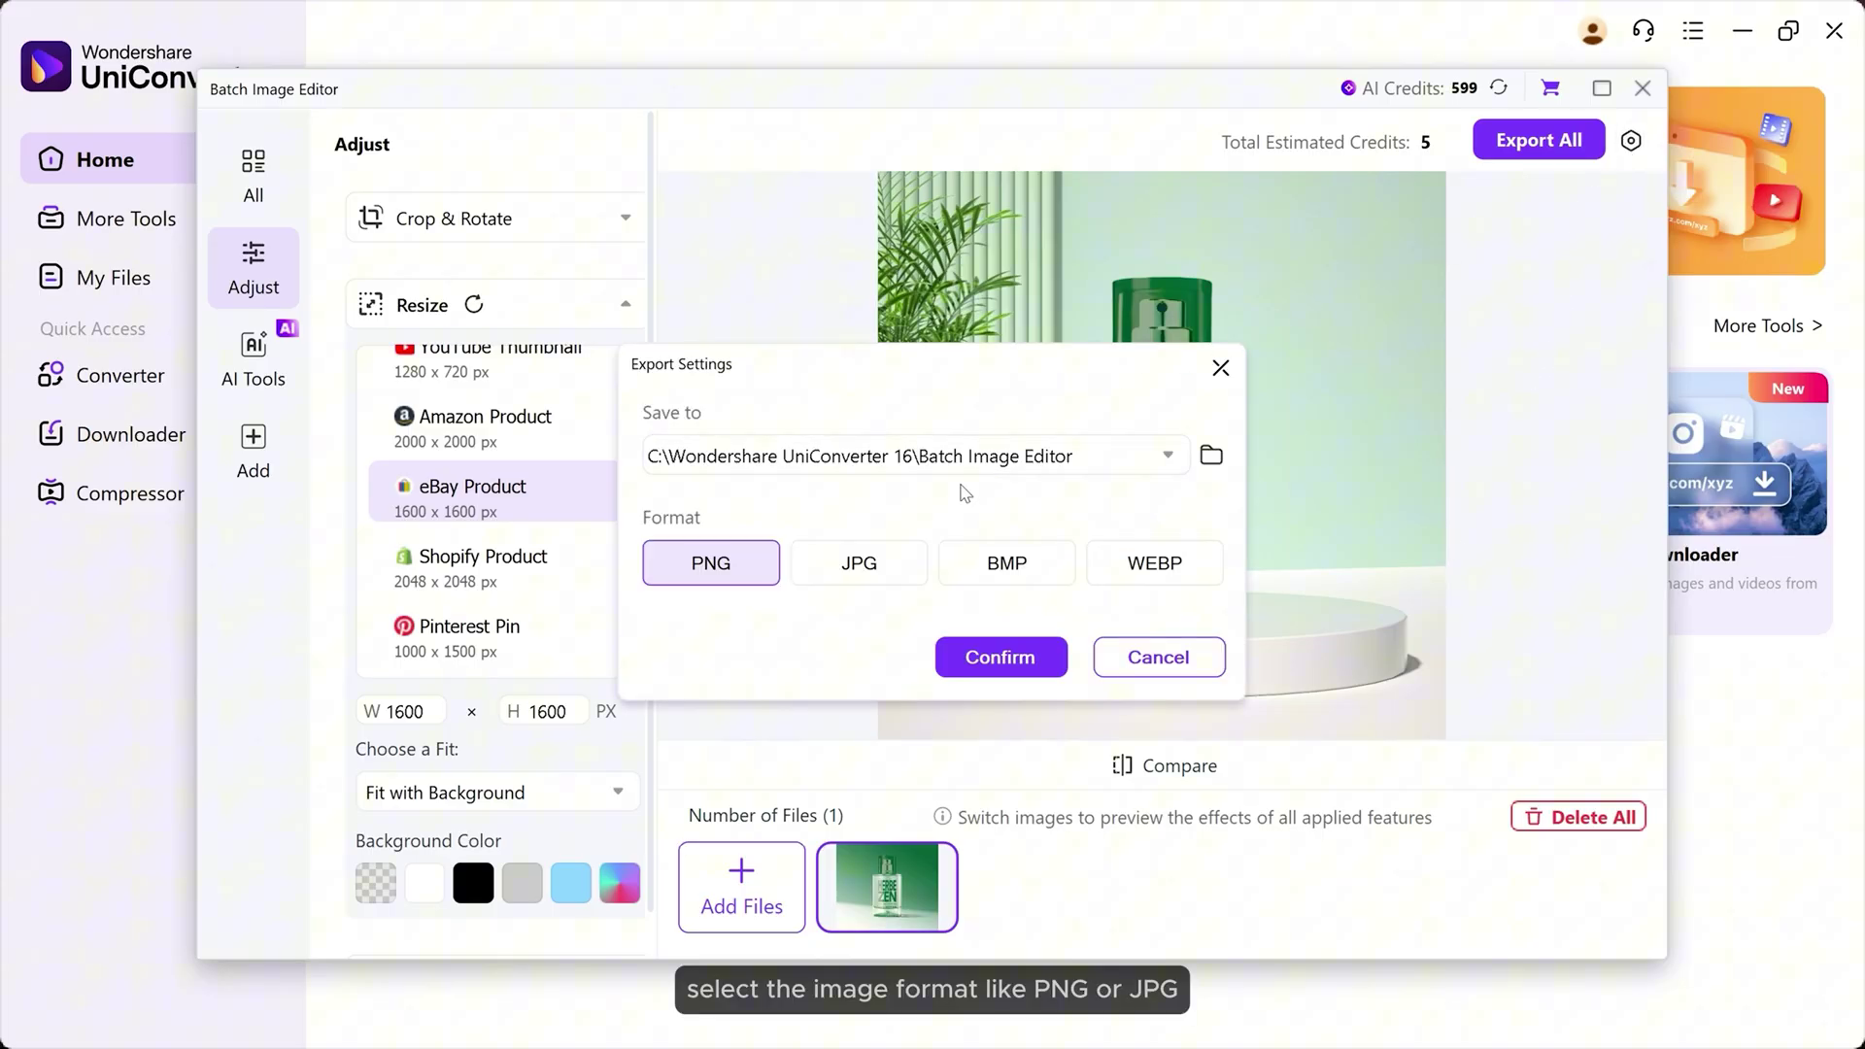
left_click(831, 567)
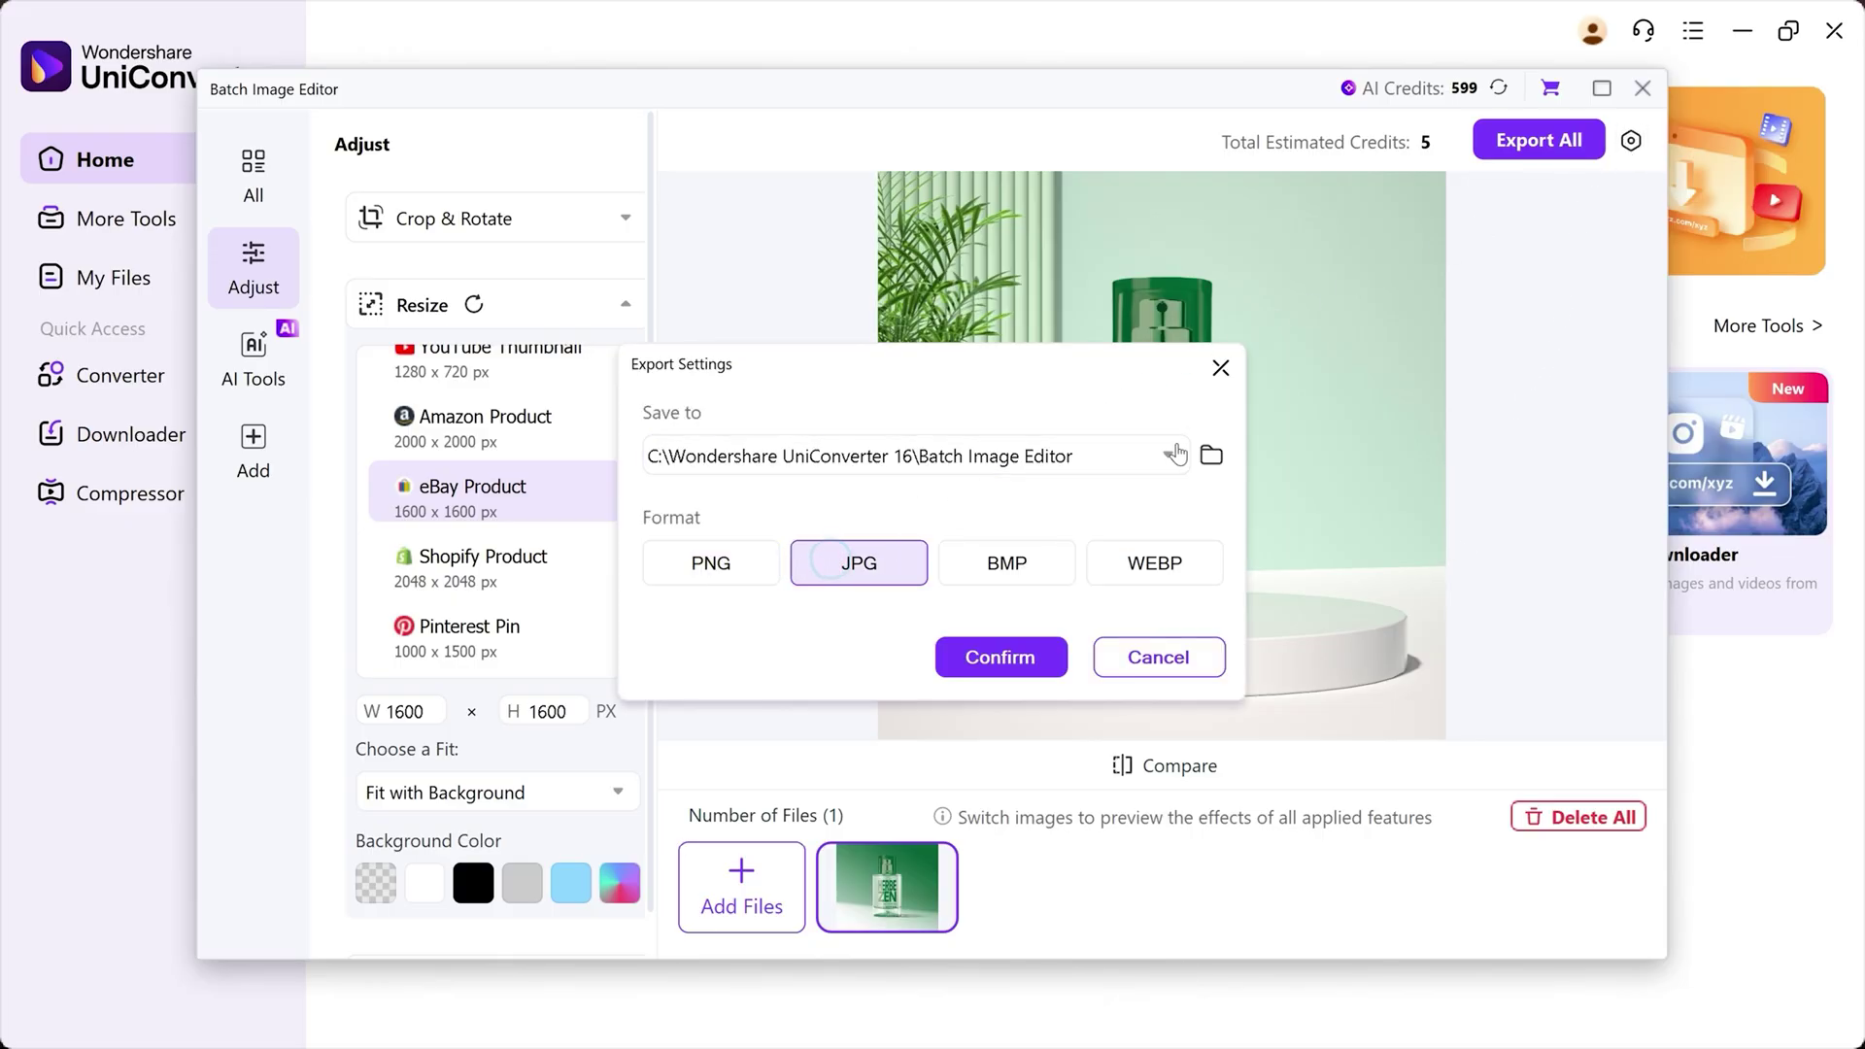
left_click(1211, 457)
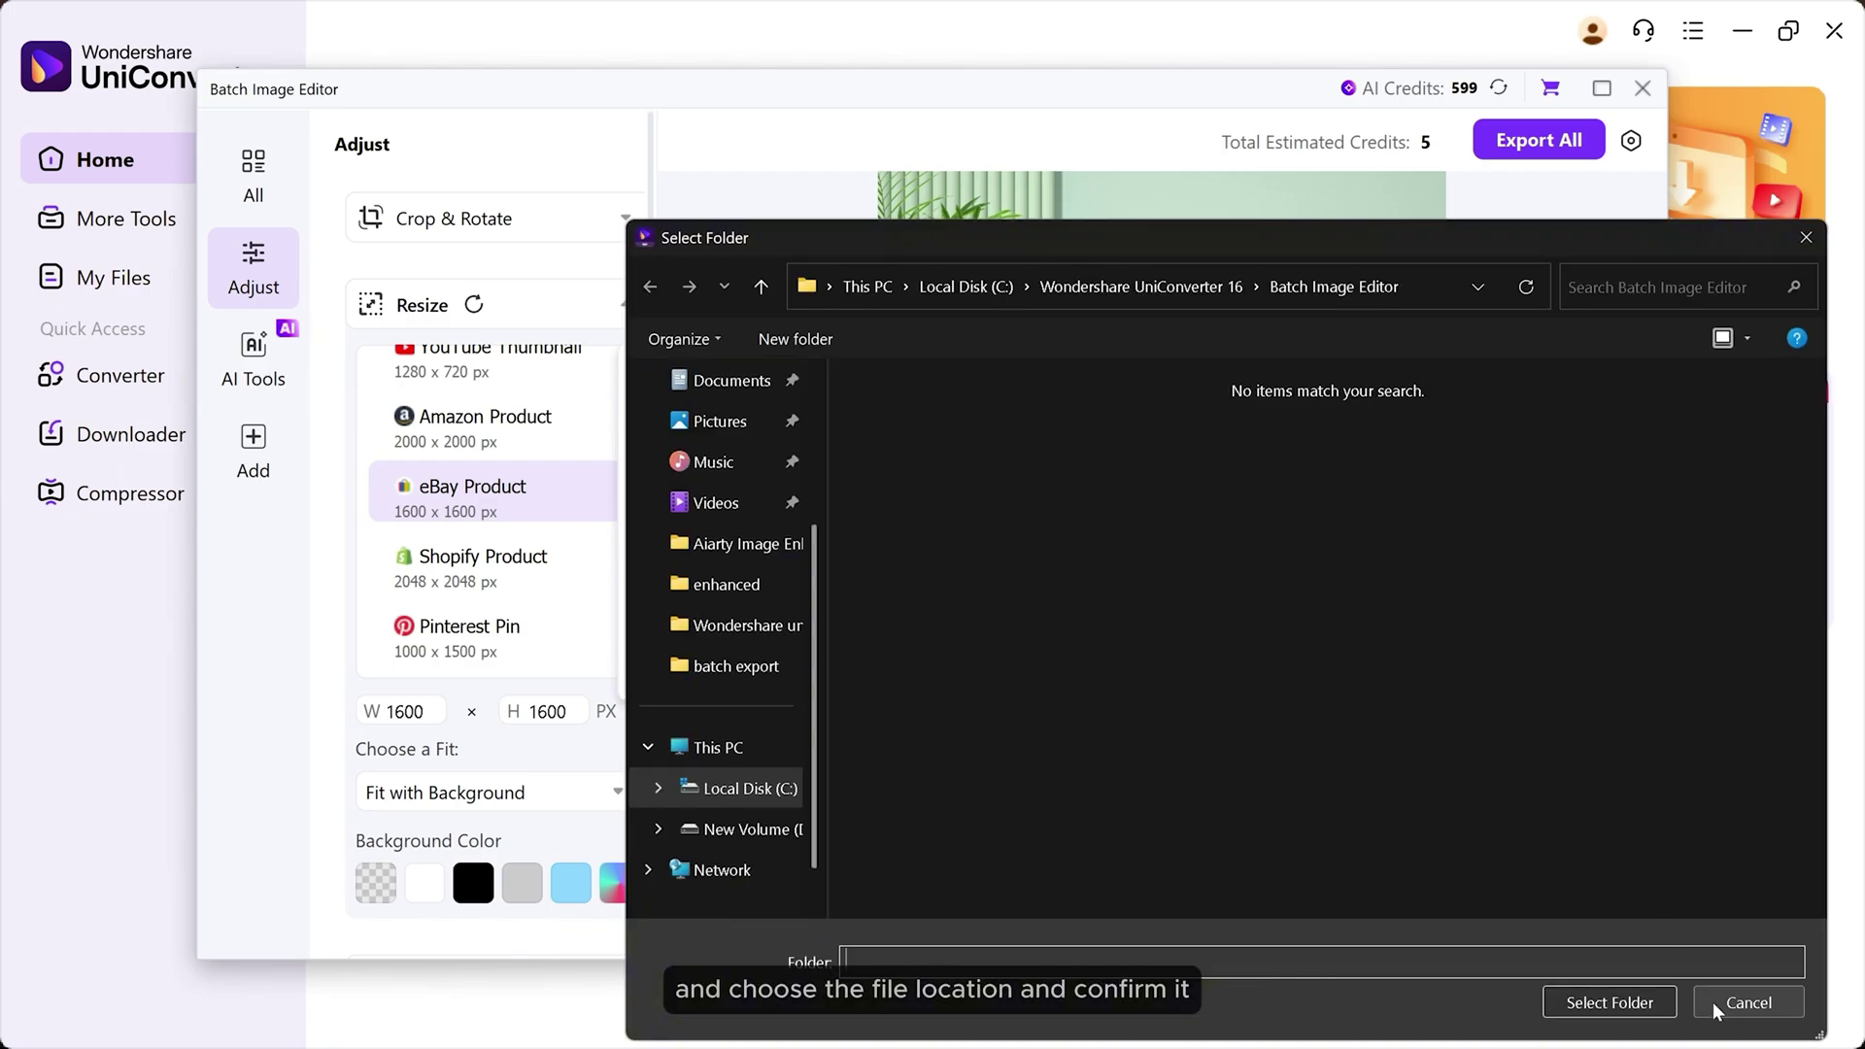
left_click(1714, 1008)
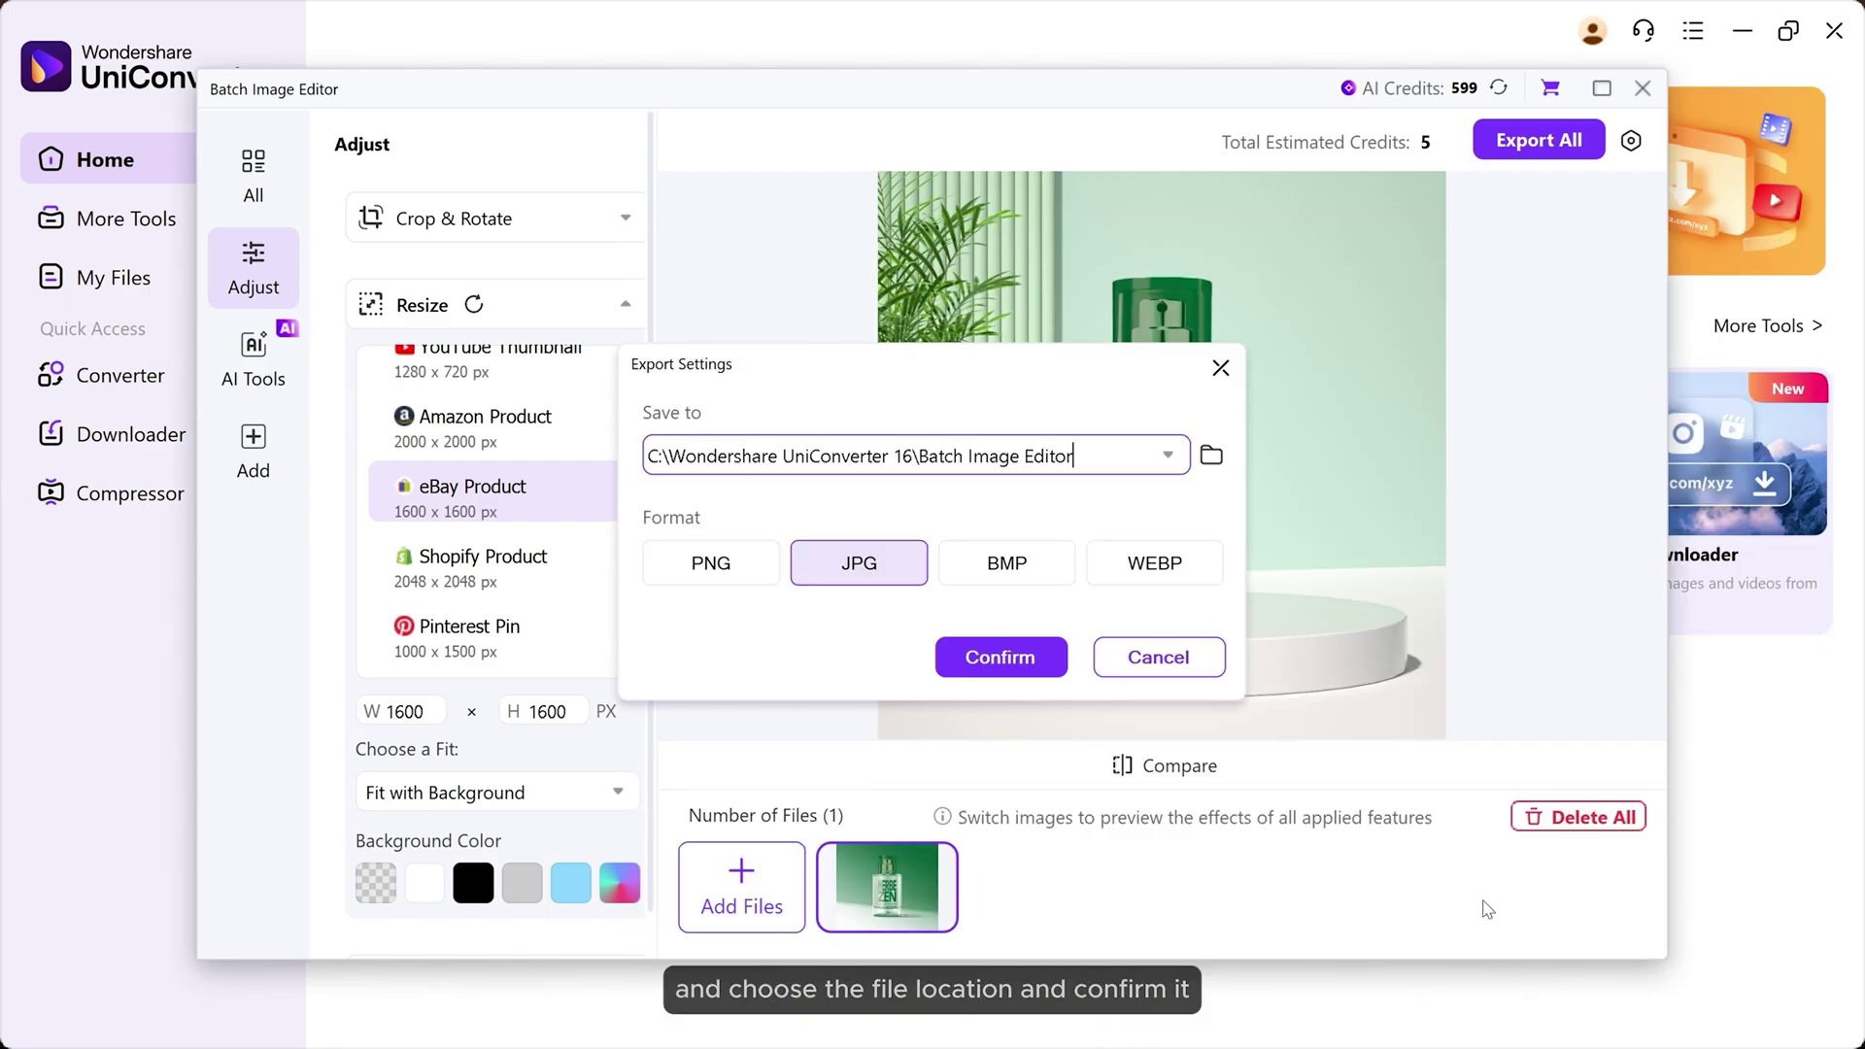
left_click(1002, 659)
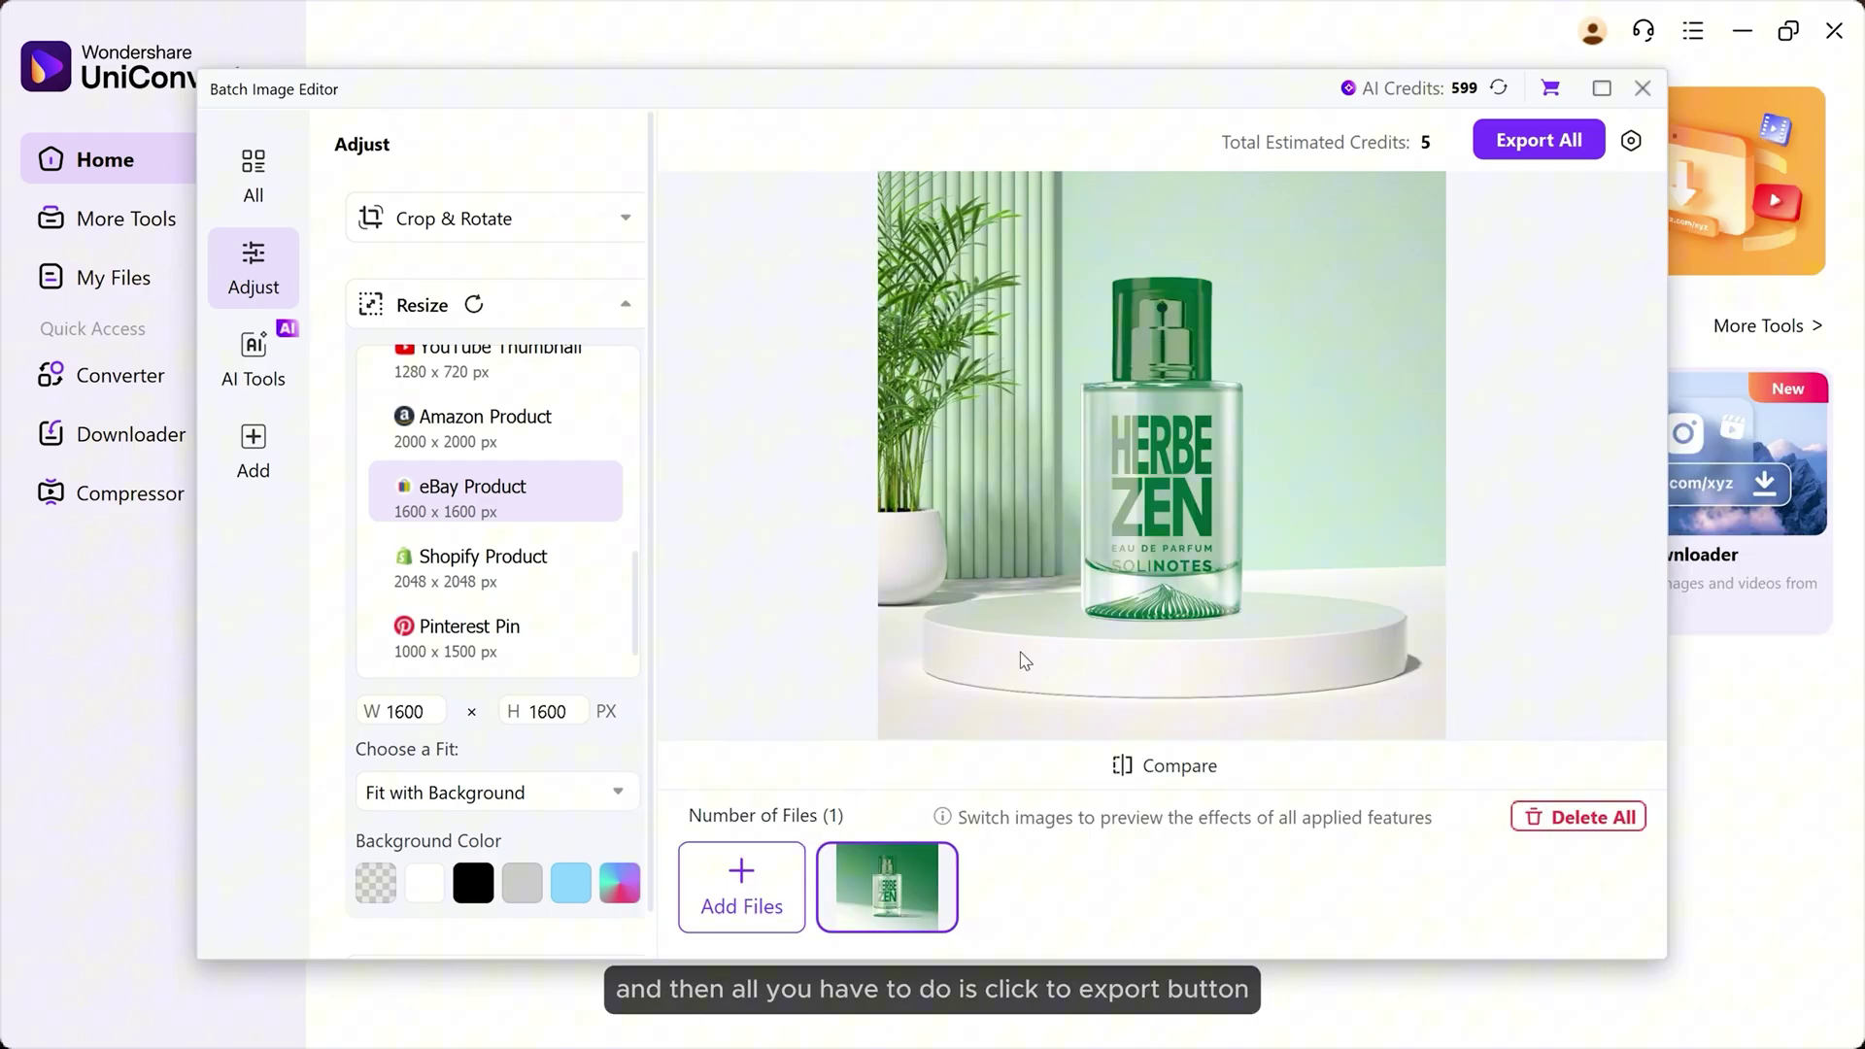
left_click(1534, 146)
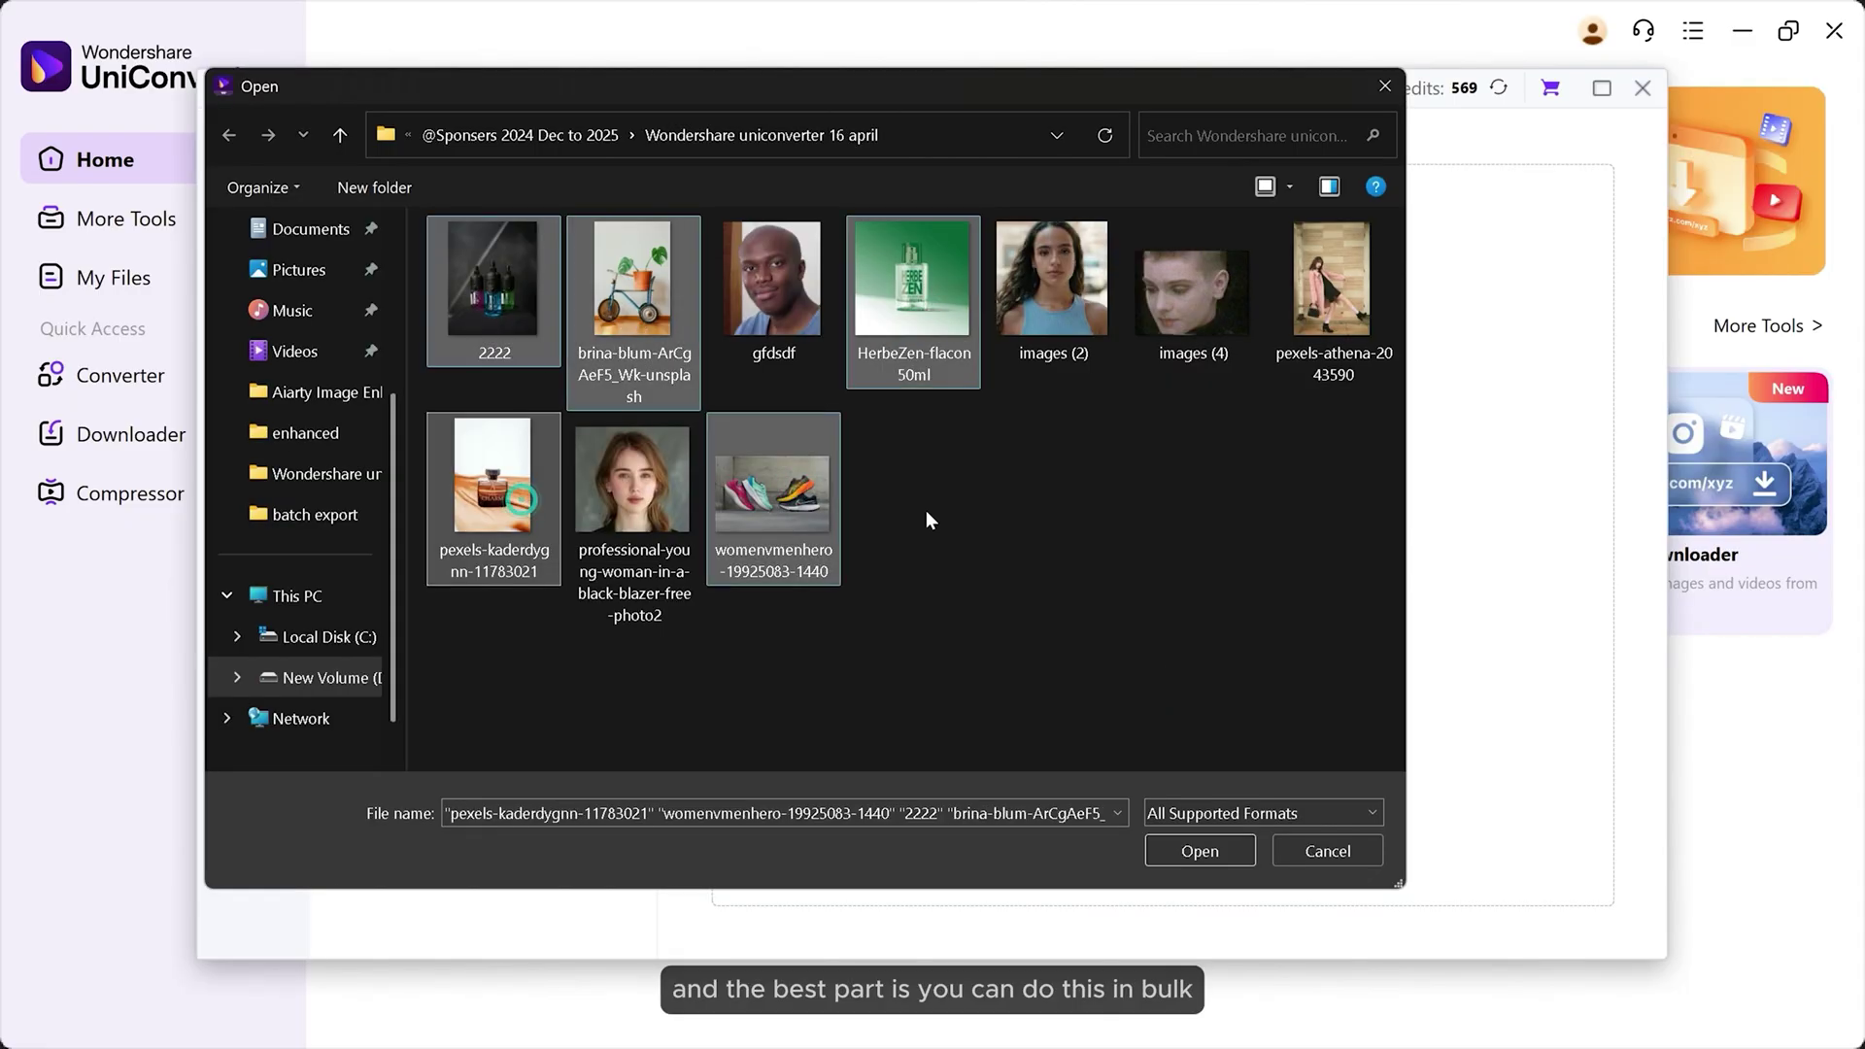
Add five product photos, enable Image BG Remover, confirm the export settings and export all five
left_click(1175, 843)
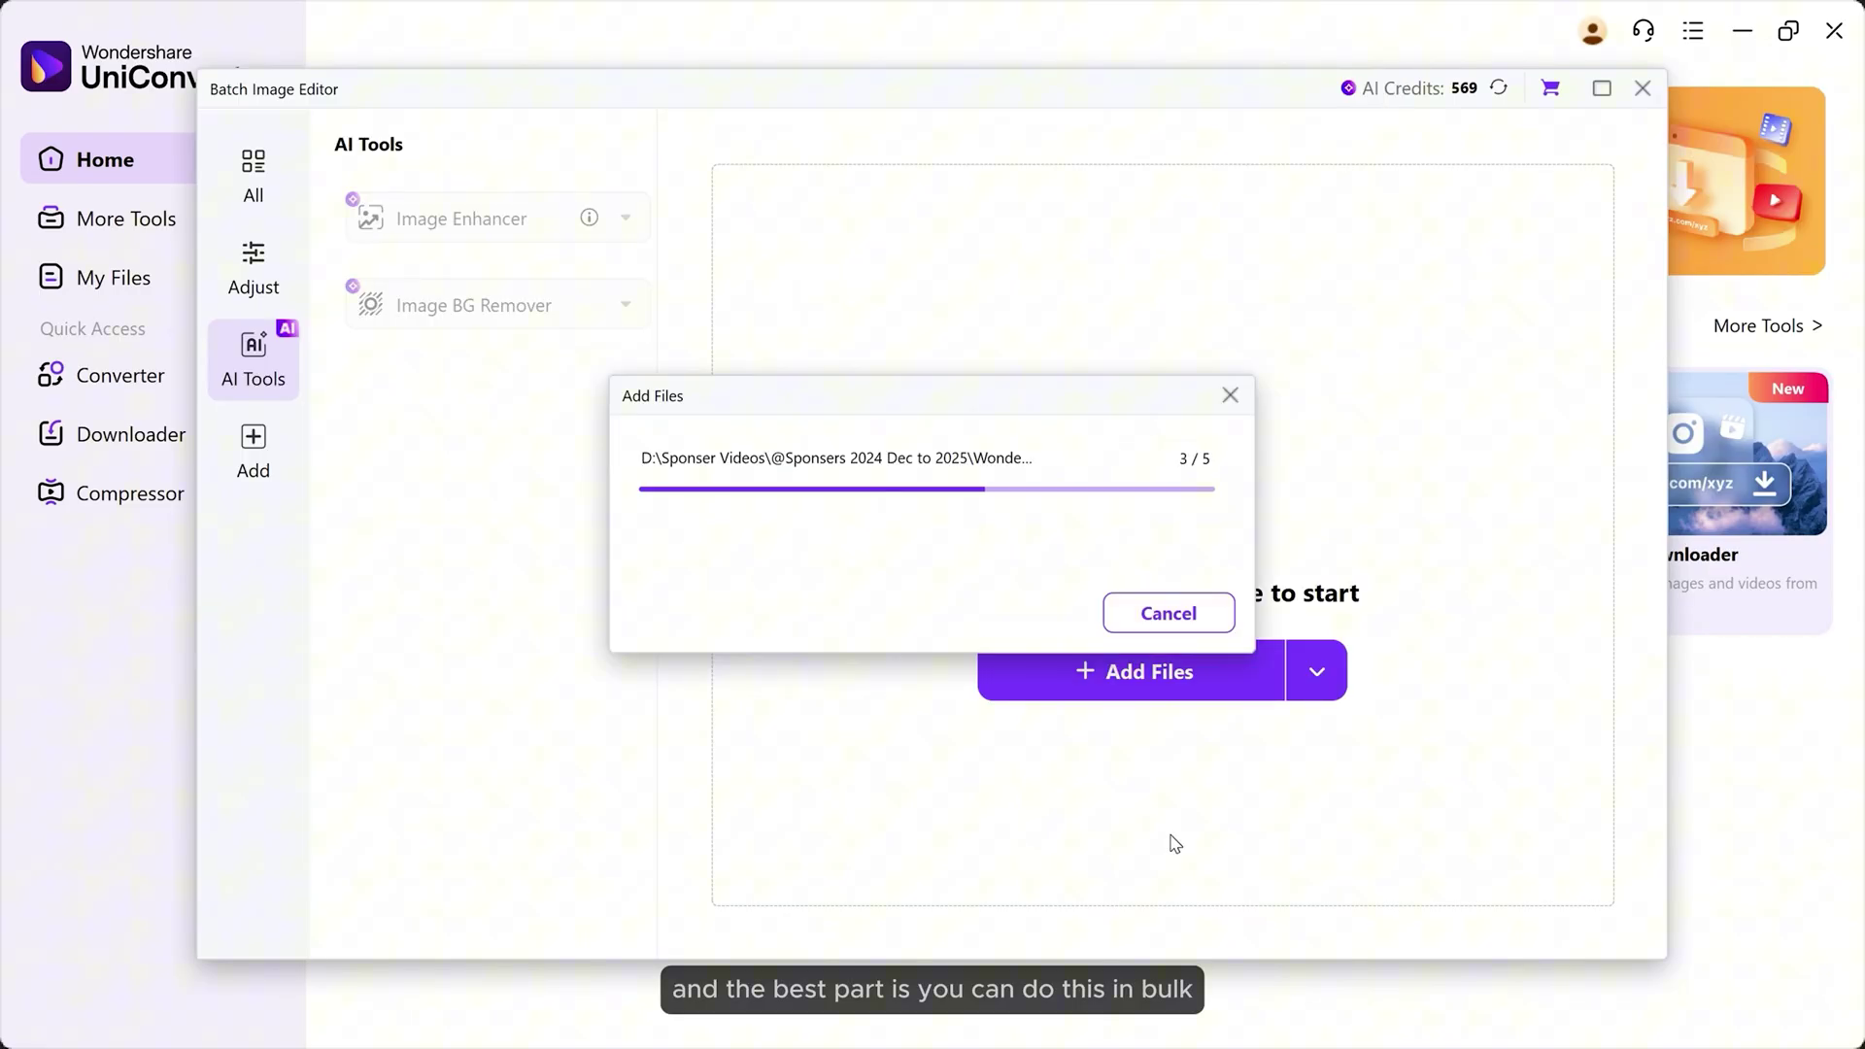
left_click(619, 362)
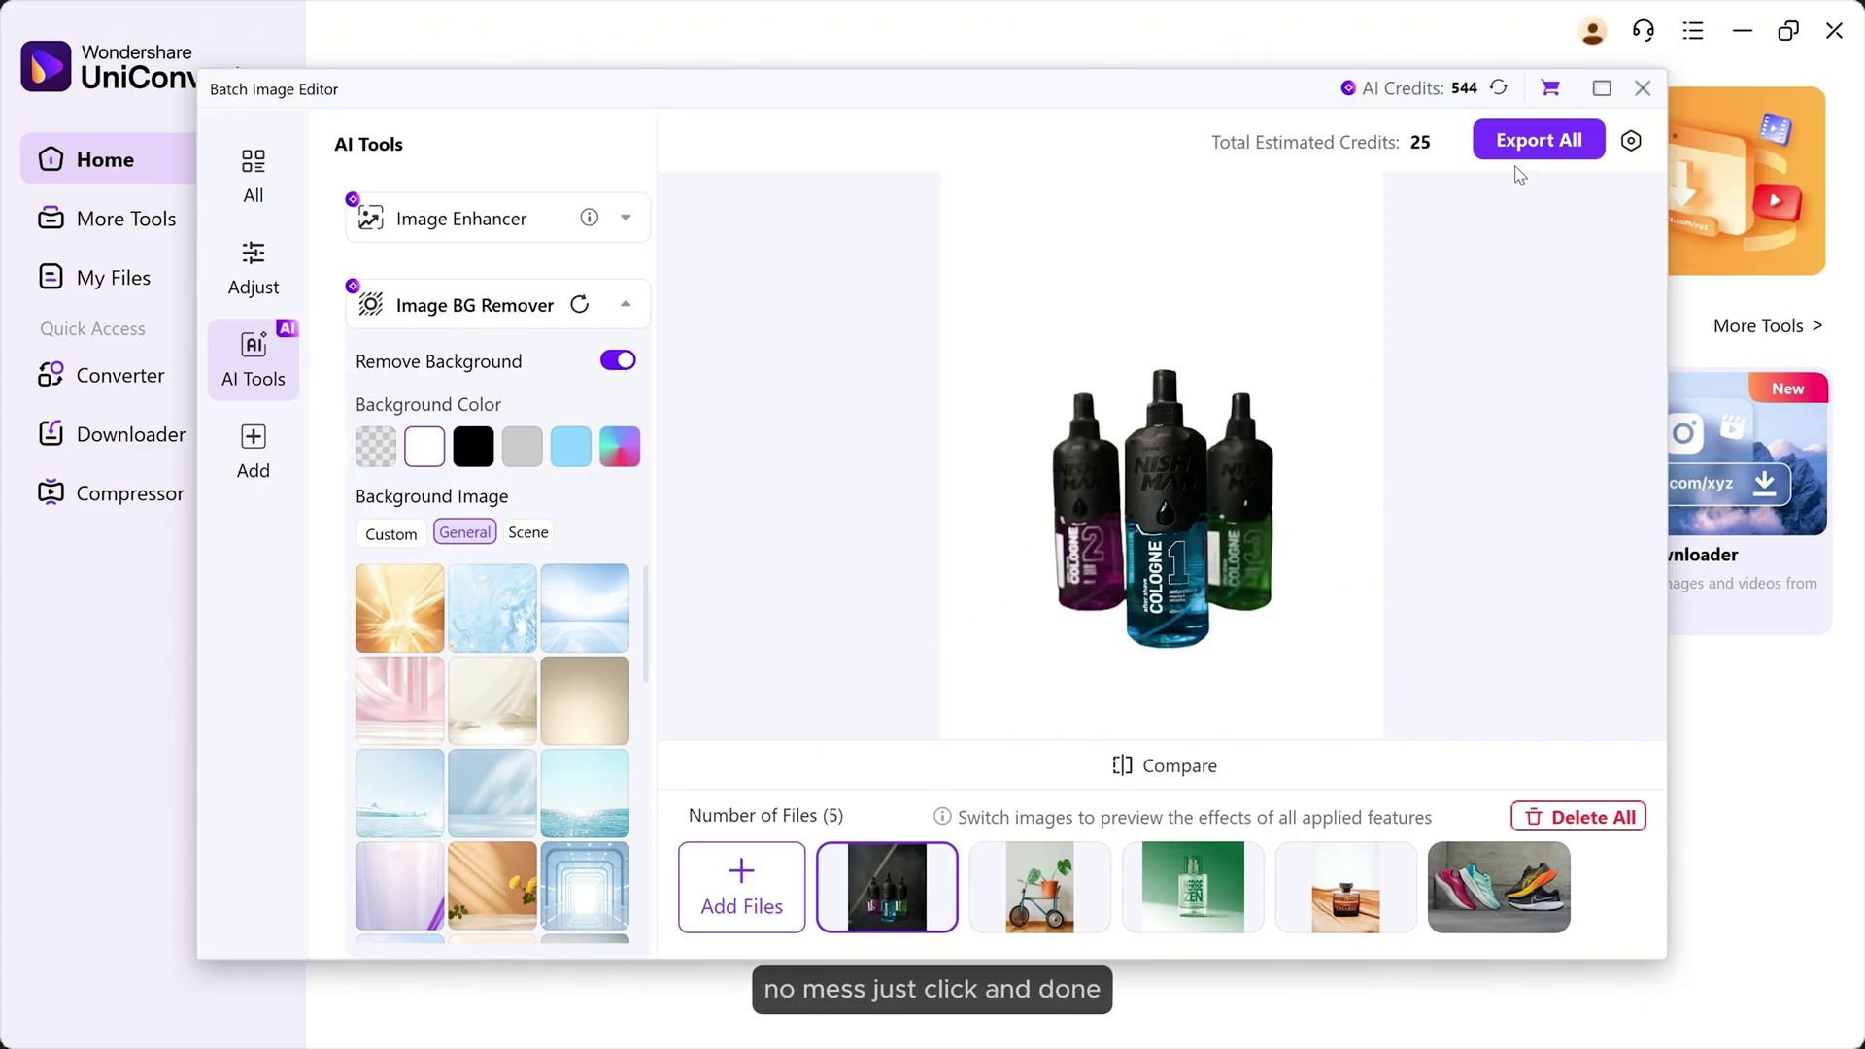
left_click(1527, 146)
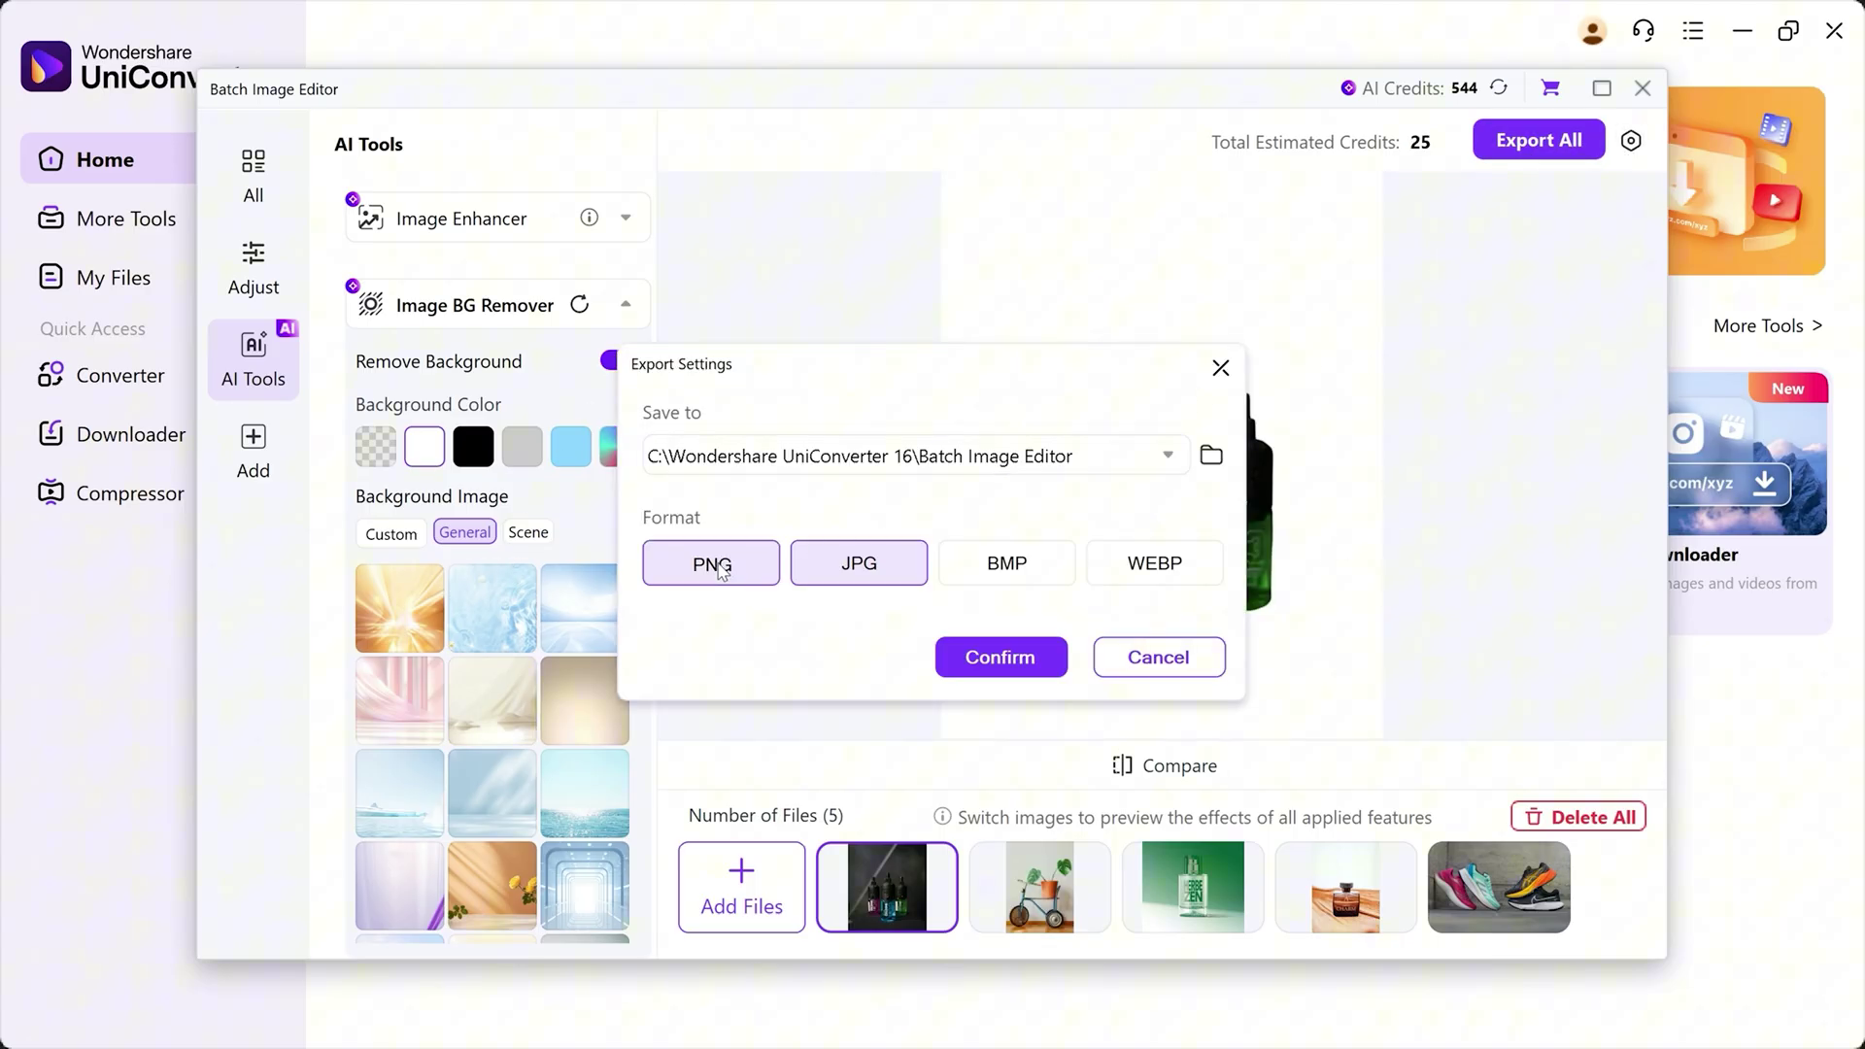
left_click(1000, 656)
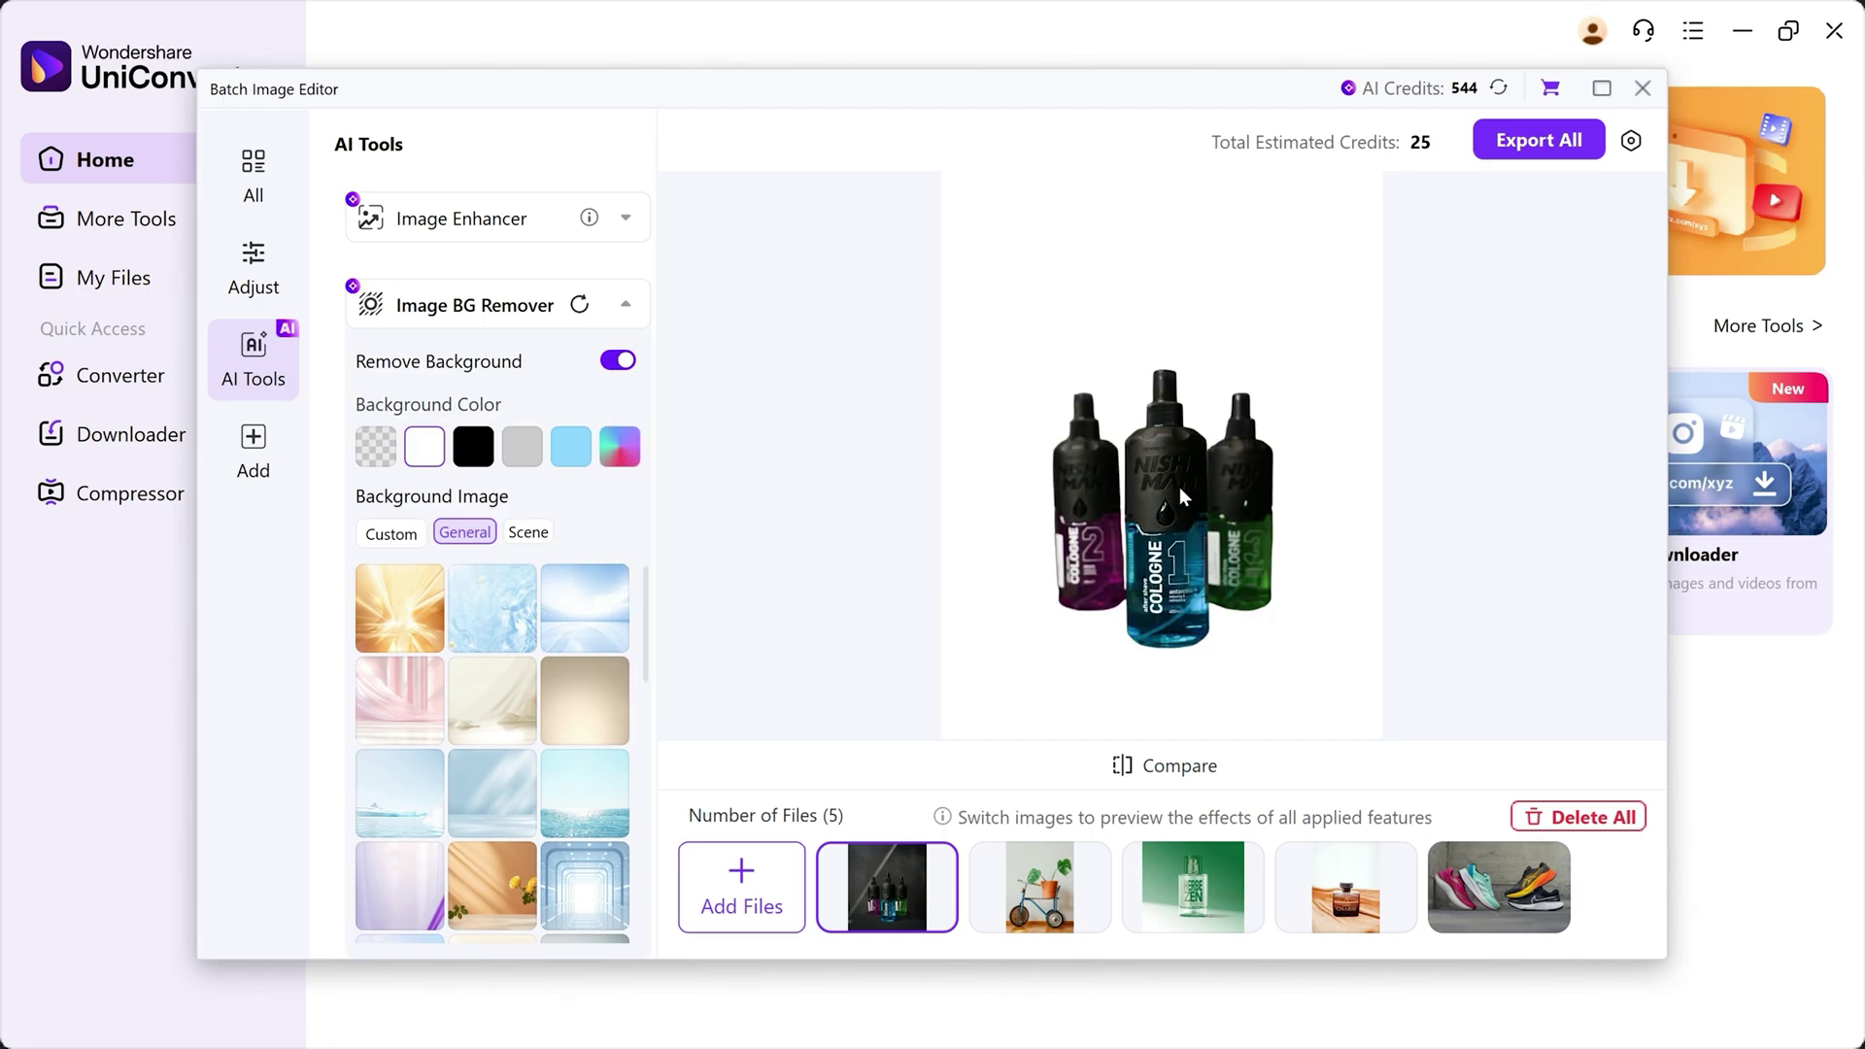
left_click(1566, 142)
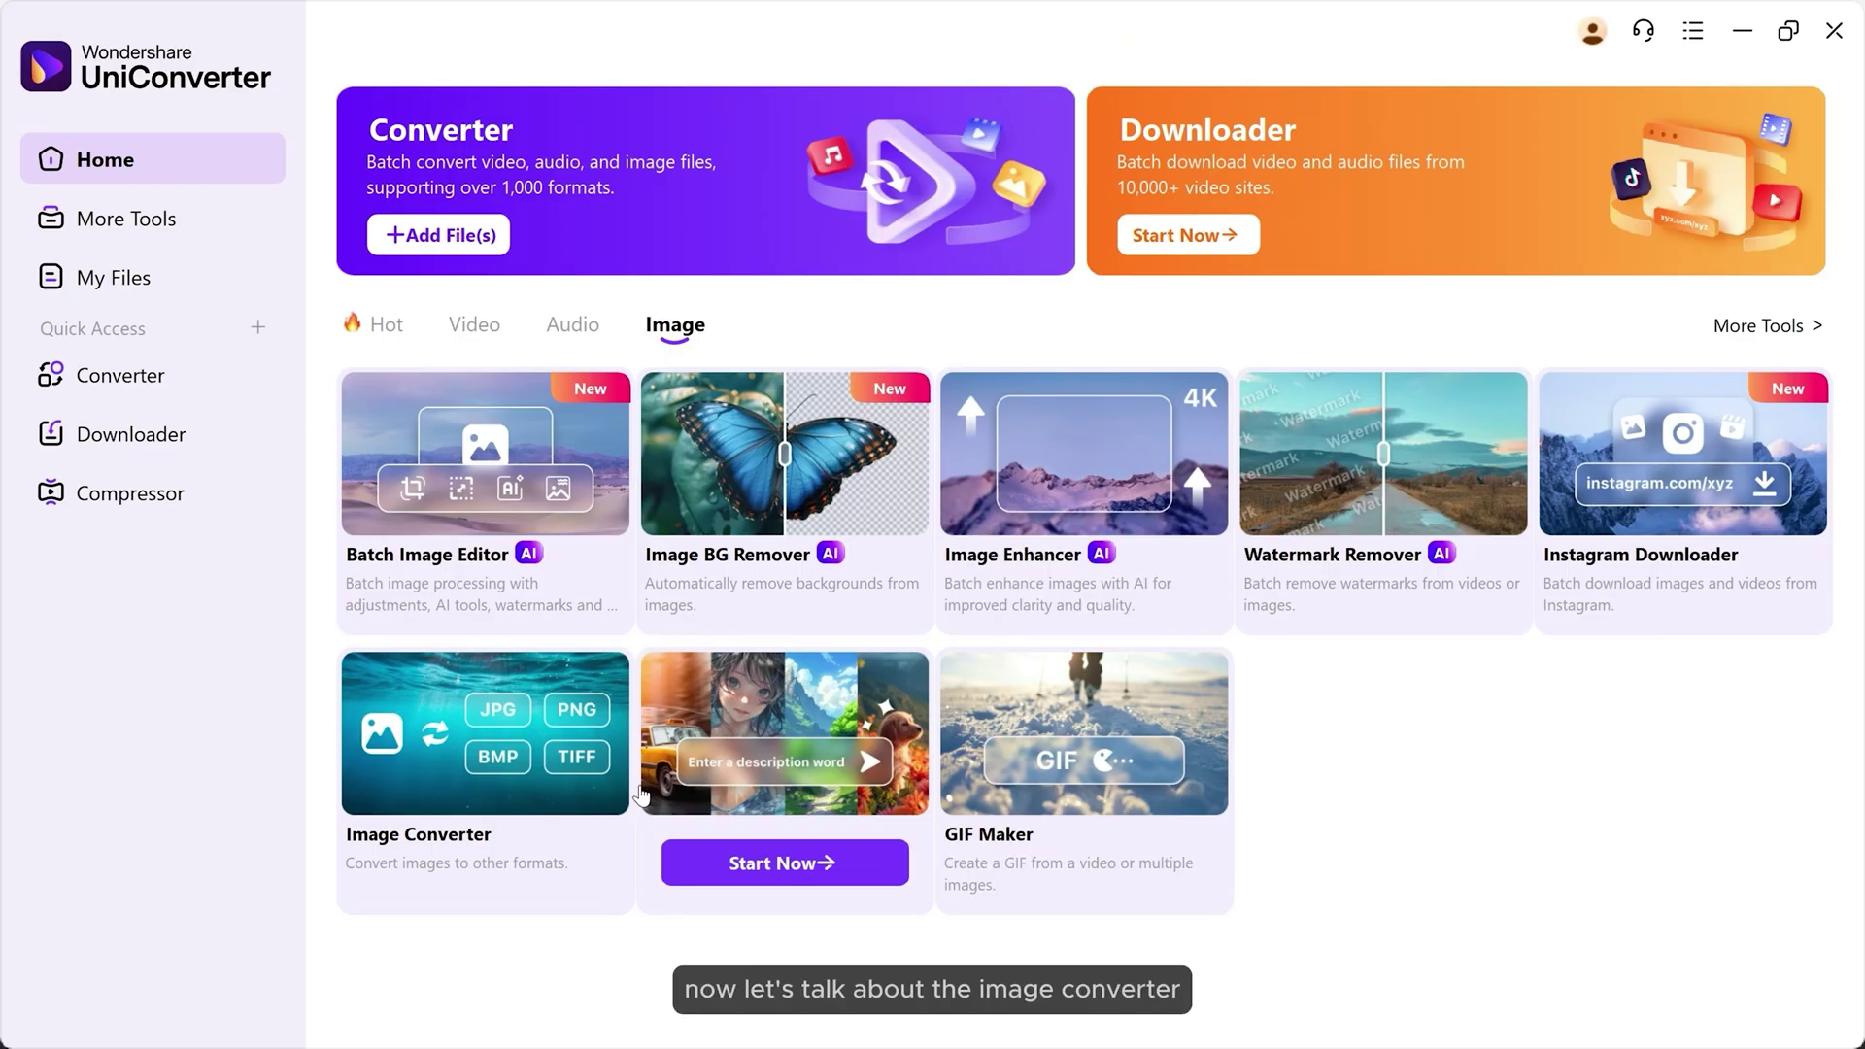
Add the perfume, lion, older-man and bearded-man images from Downloads to Image Converter
left_click(545, 793)
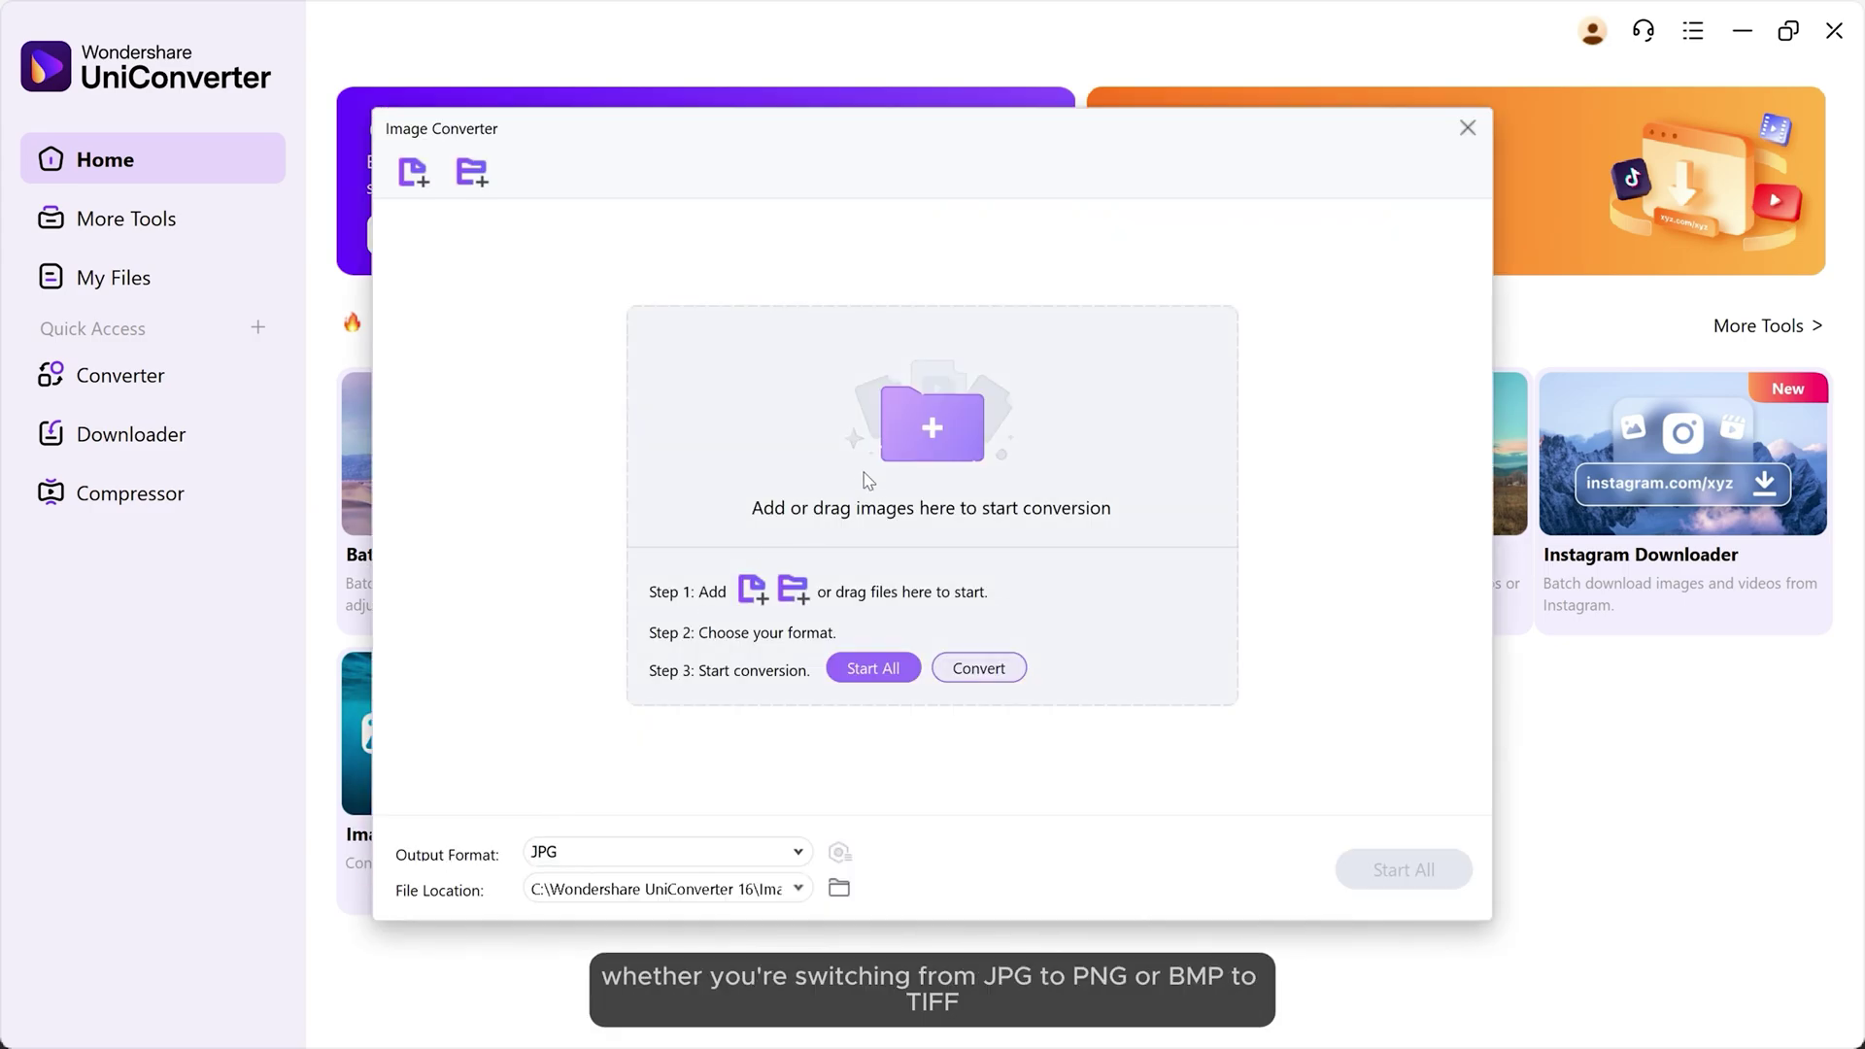
left_click(879, 468)
scroll(481, 437, "up", 2)
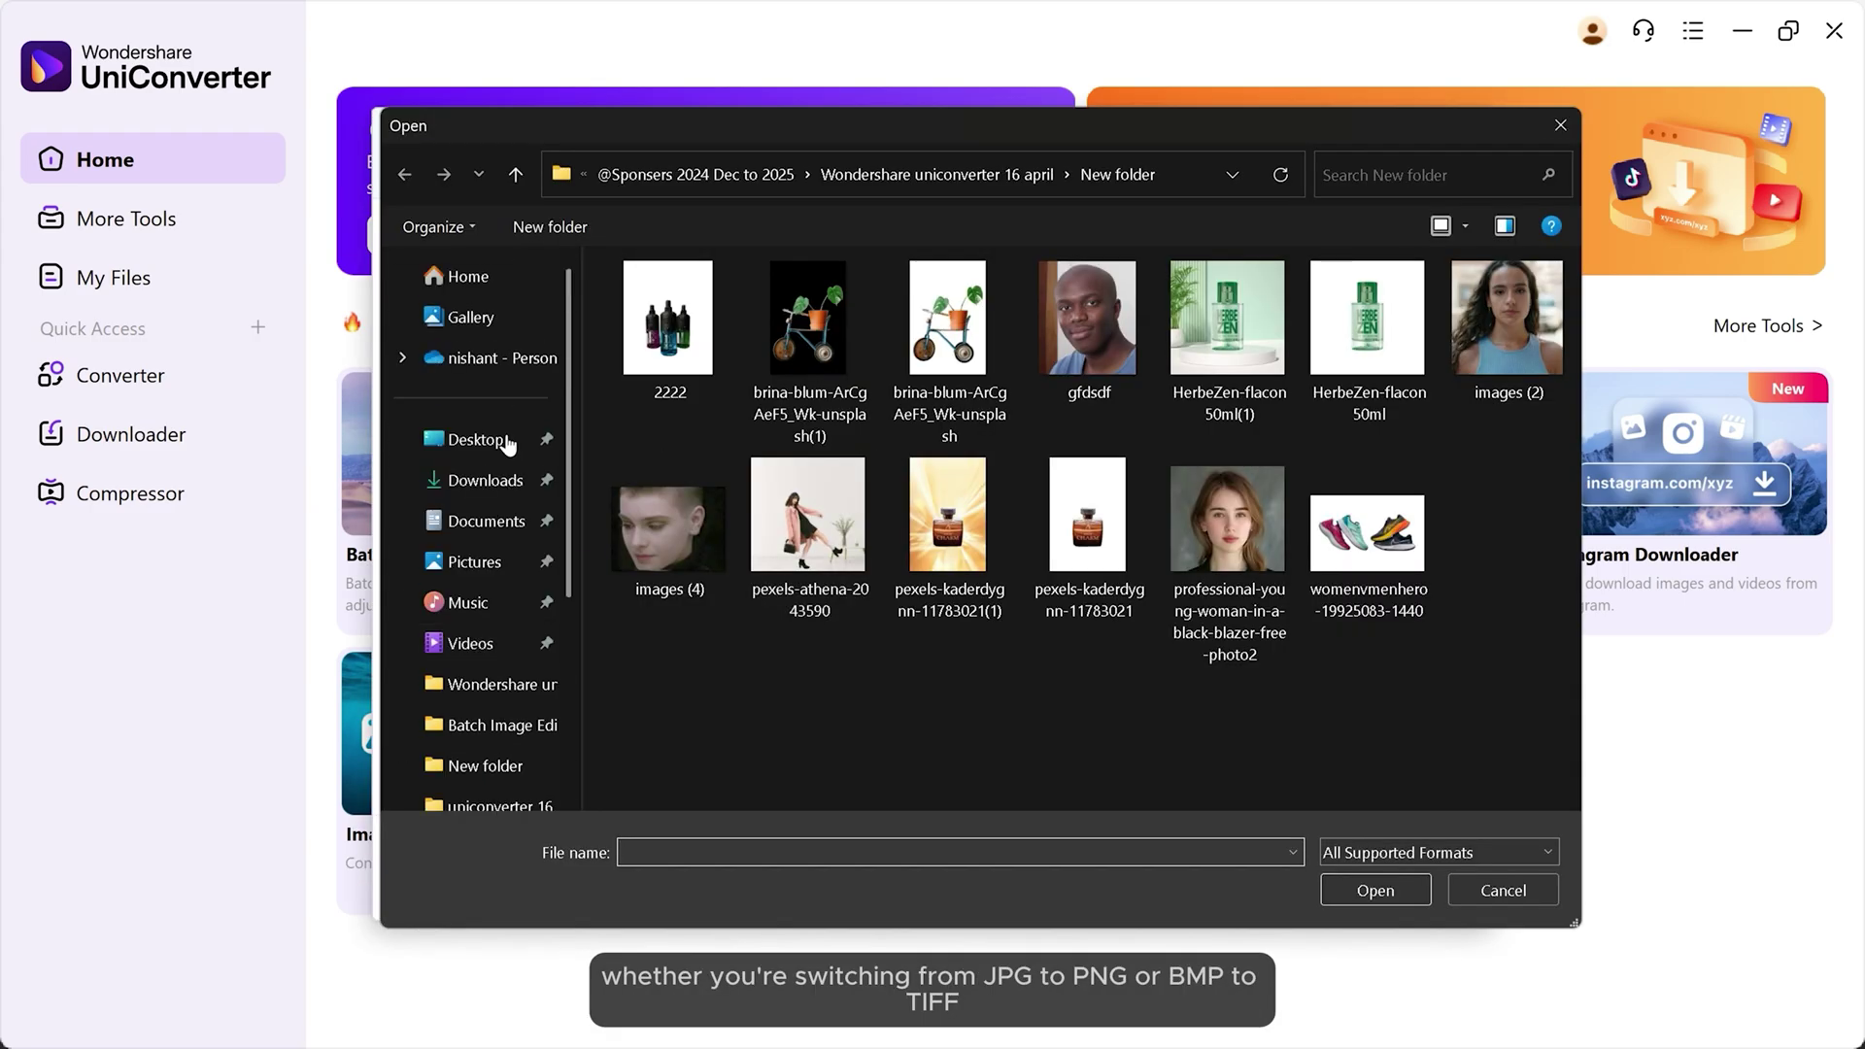
left_click(485, 480)
scroll(1014, 439, "down", 2)
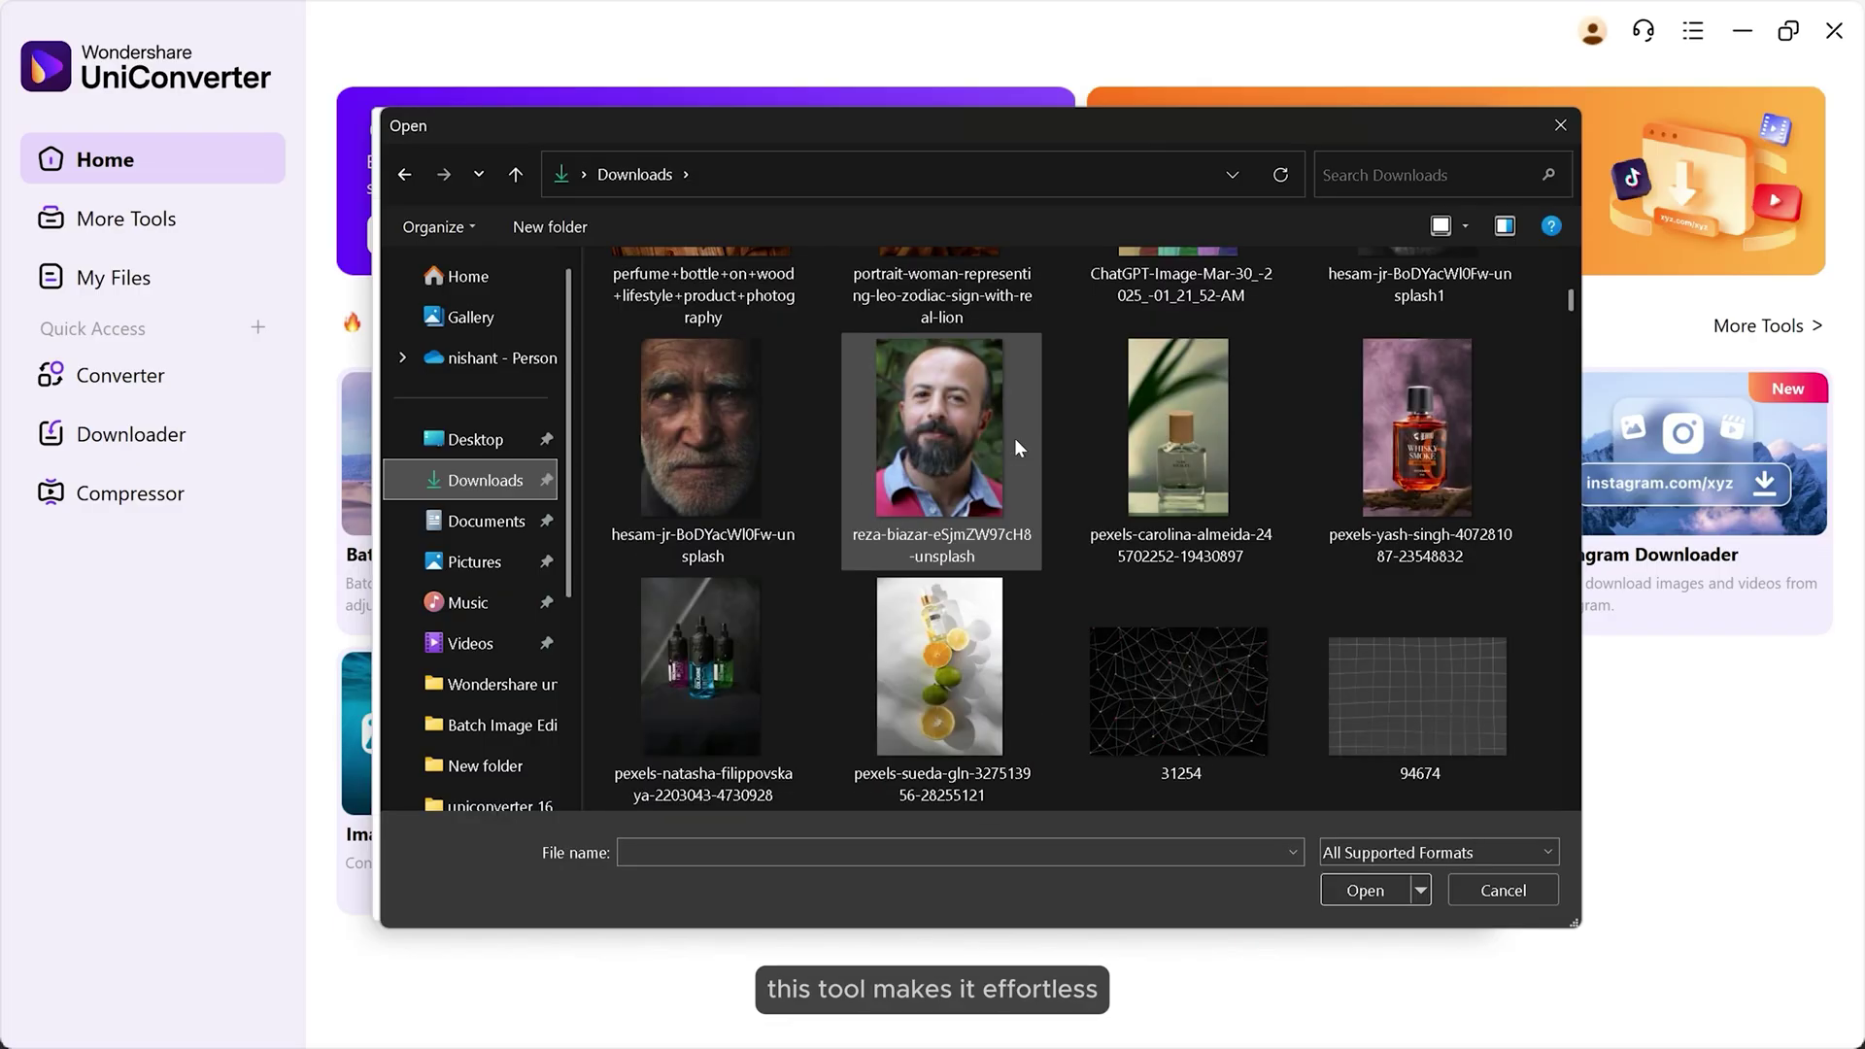
left_click(719, 347)
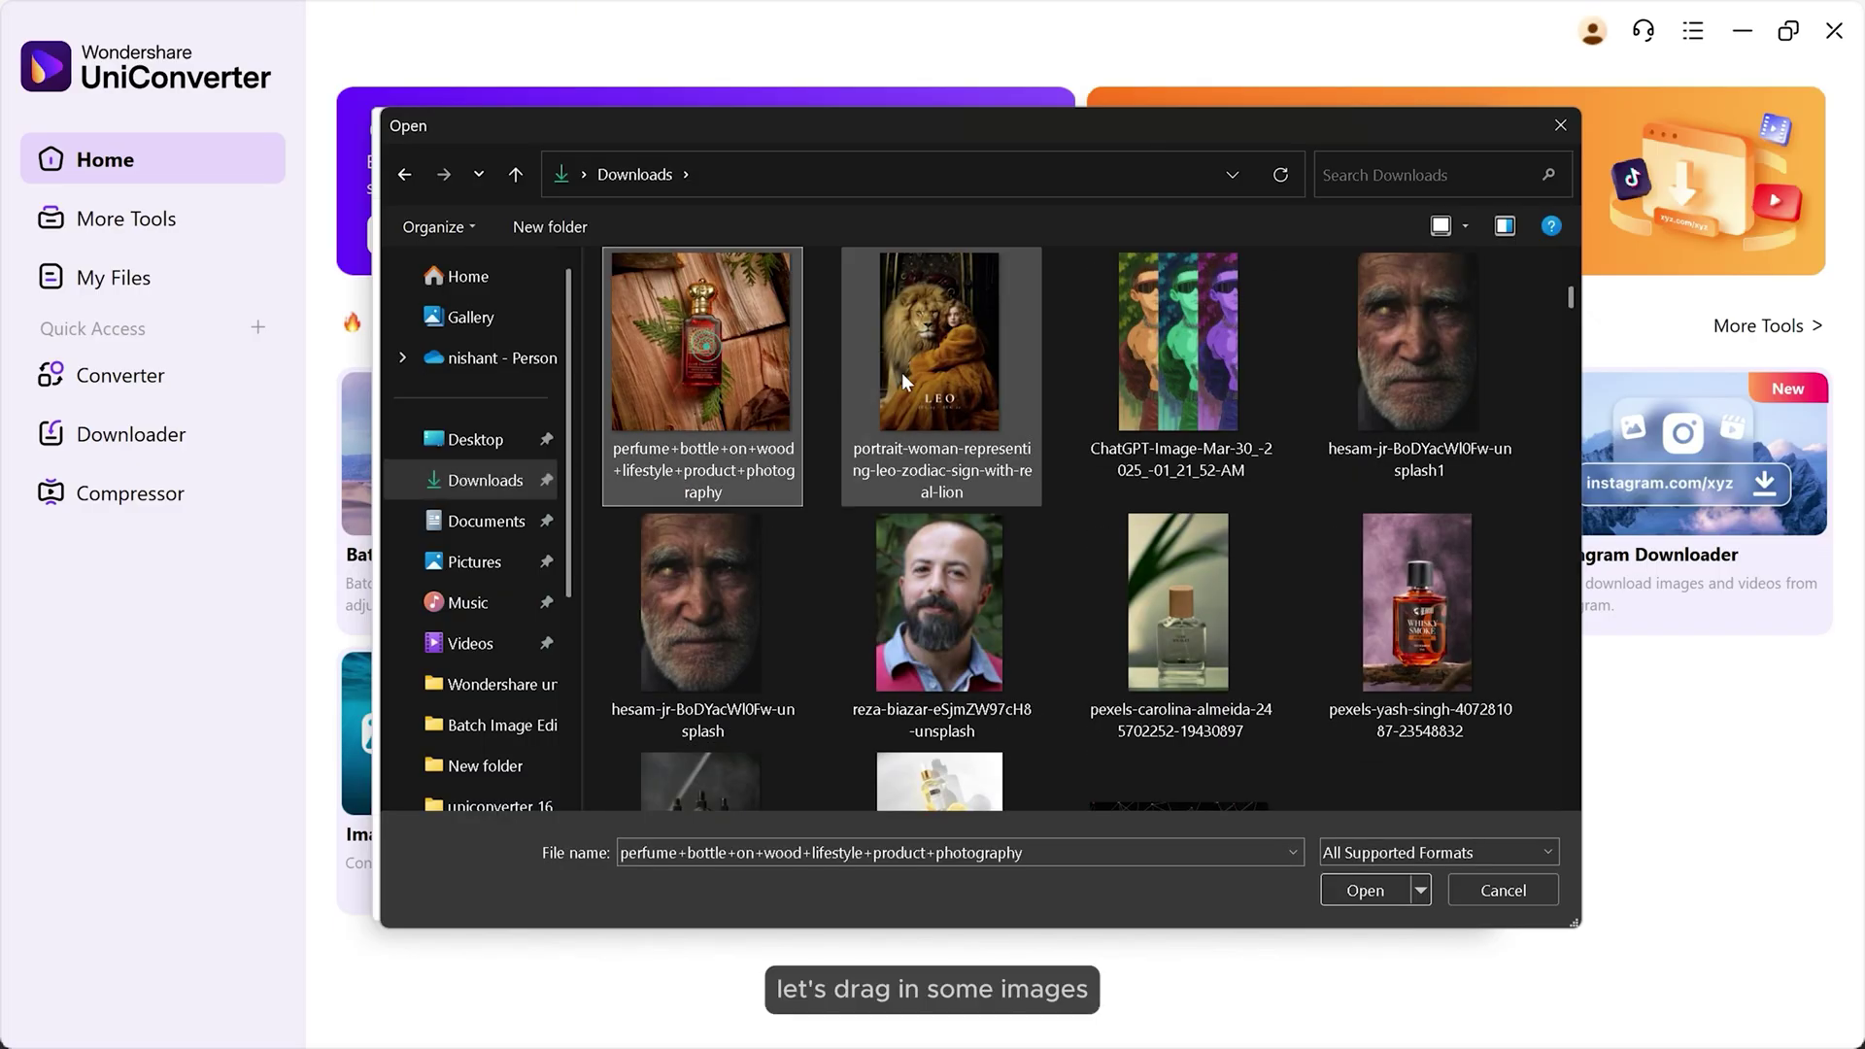
left_click(879, 403, "ctrl")
left_click(759, 574, "ctrl")
left_click(909, 562, "ctrl")
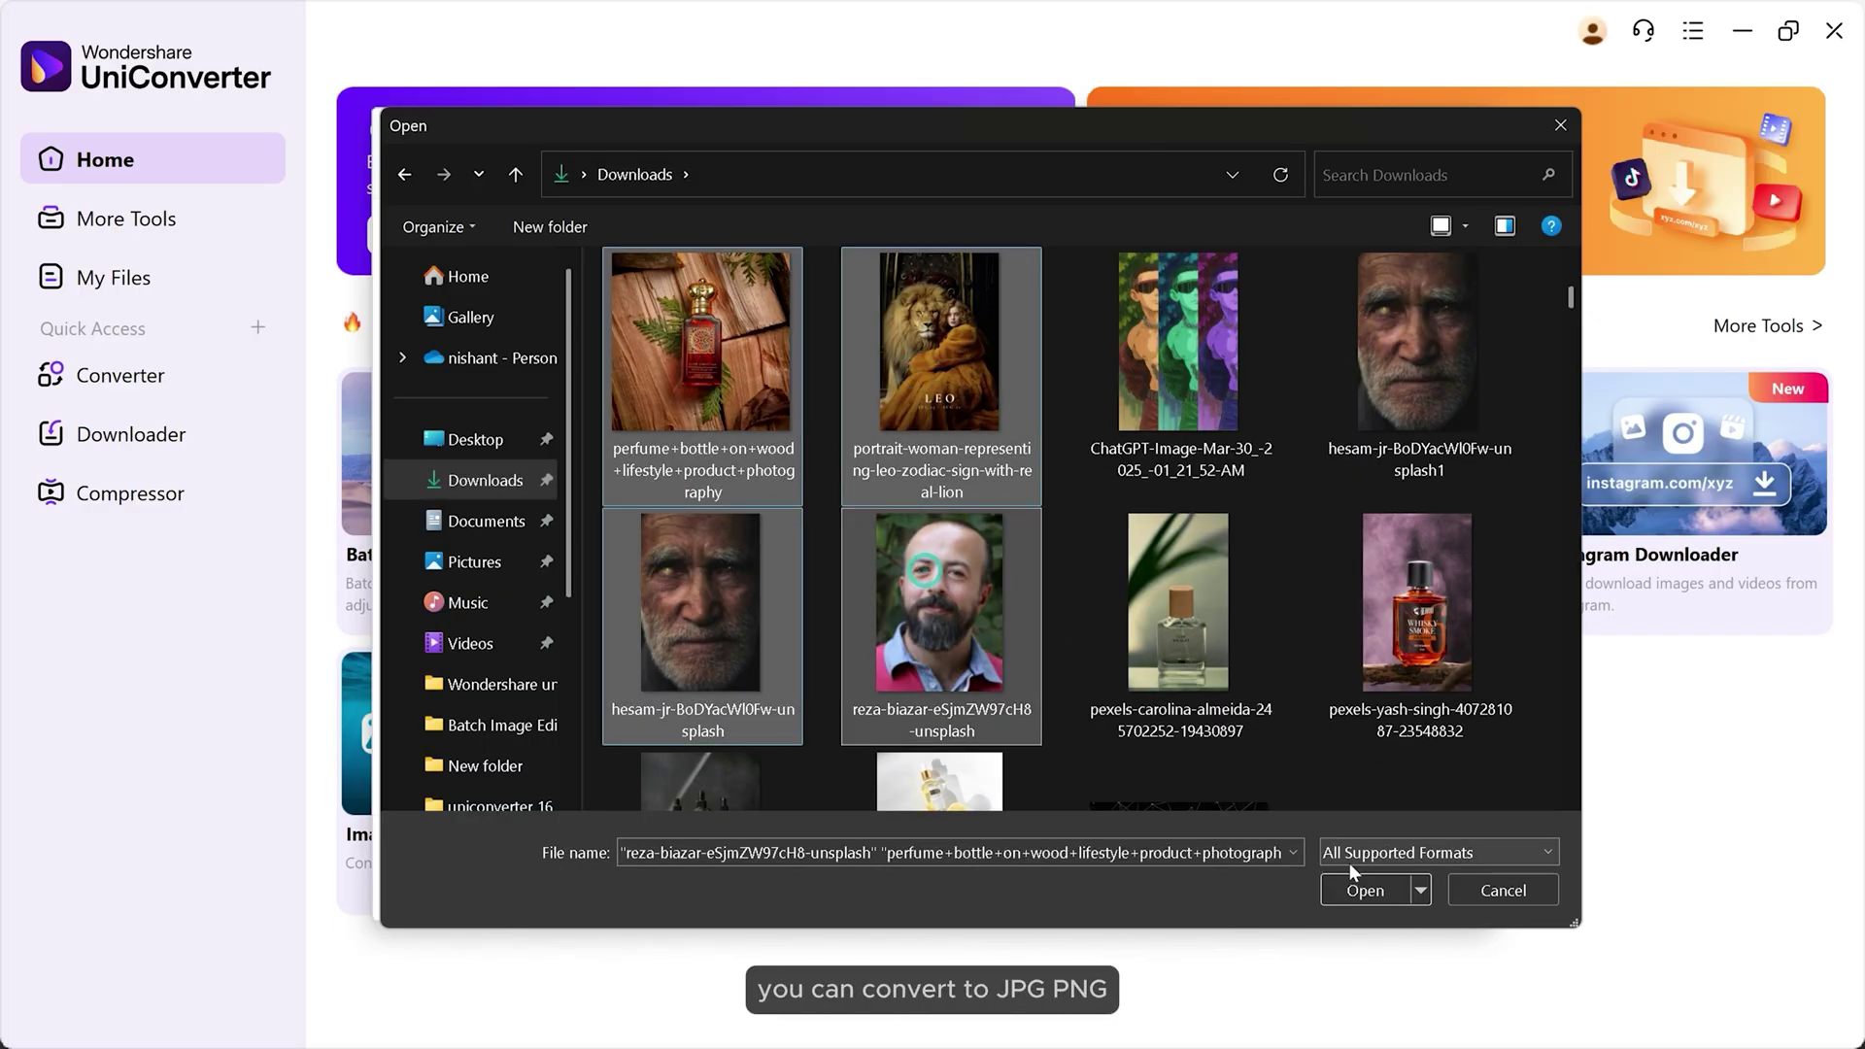
left_click(1393, 888)
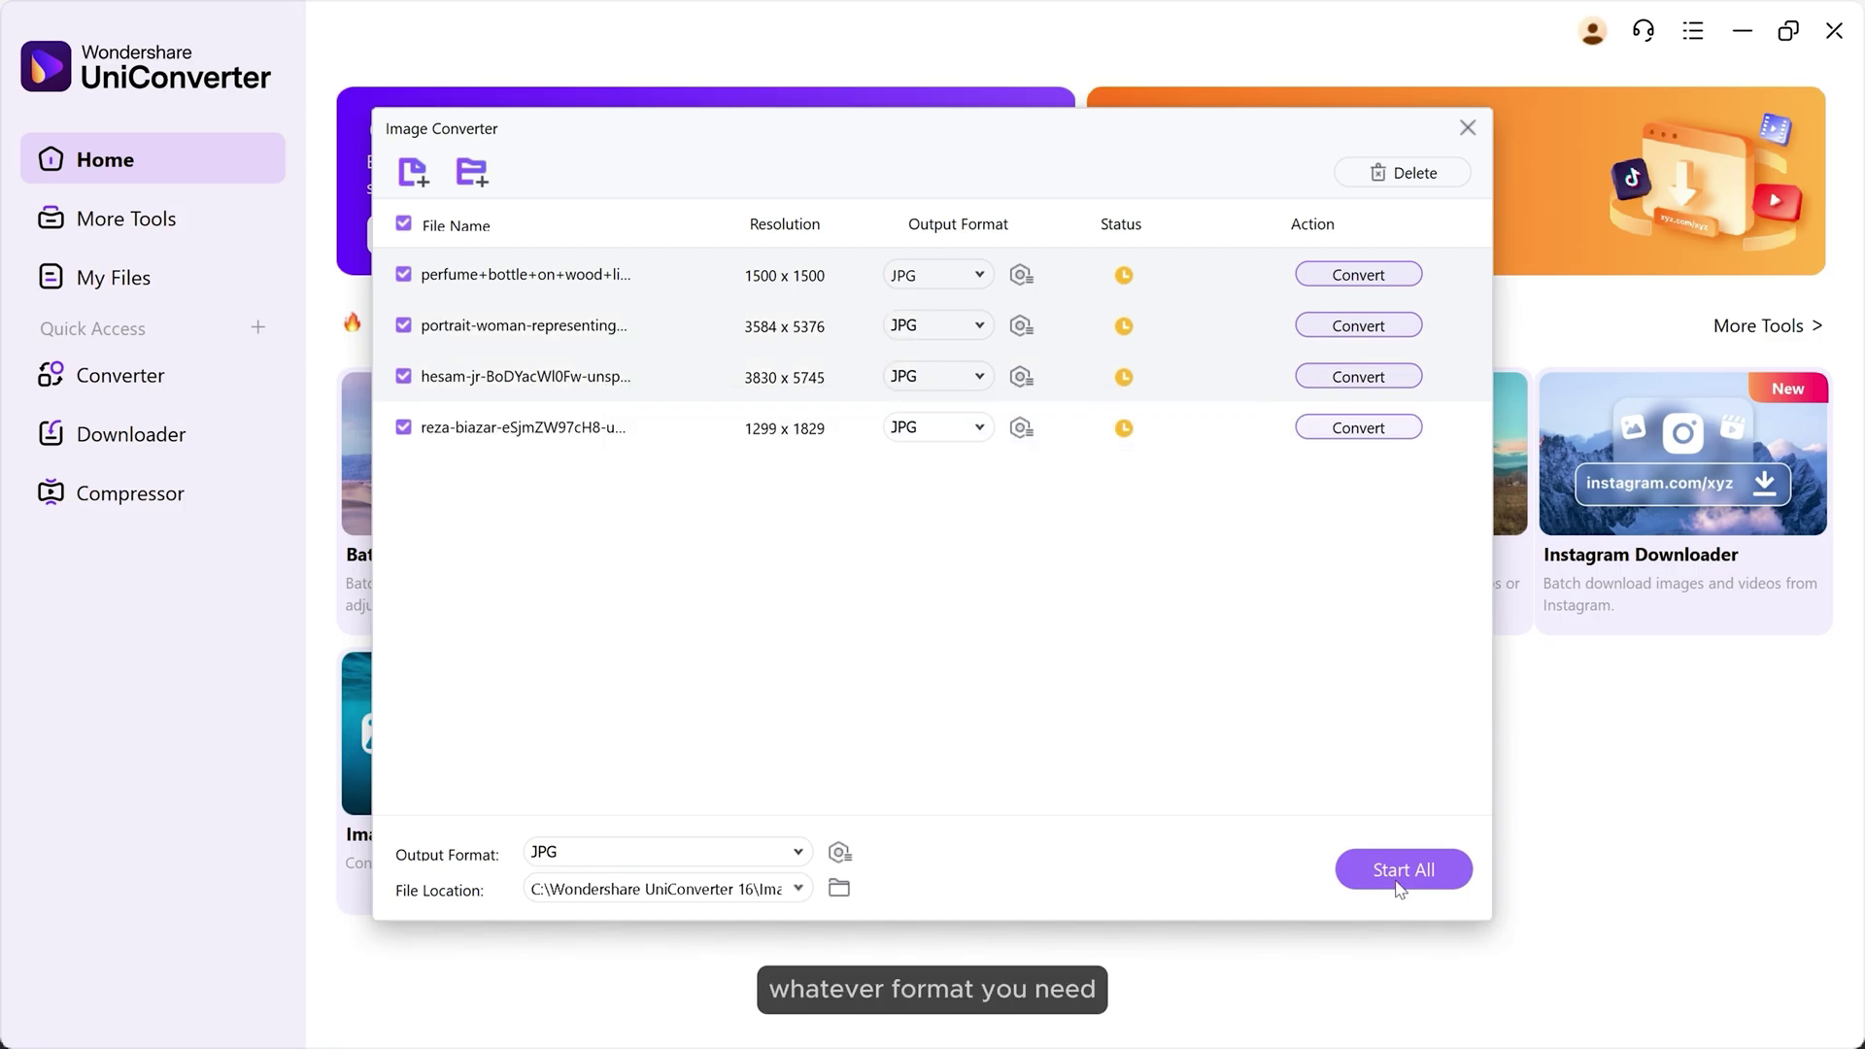
Set the output formats to PNG, TIFF, WEBP and PSD, then start converting all four
left_click(961, 275)
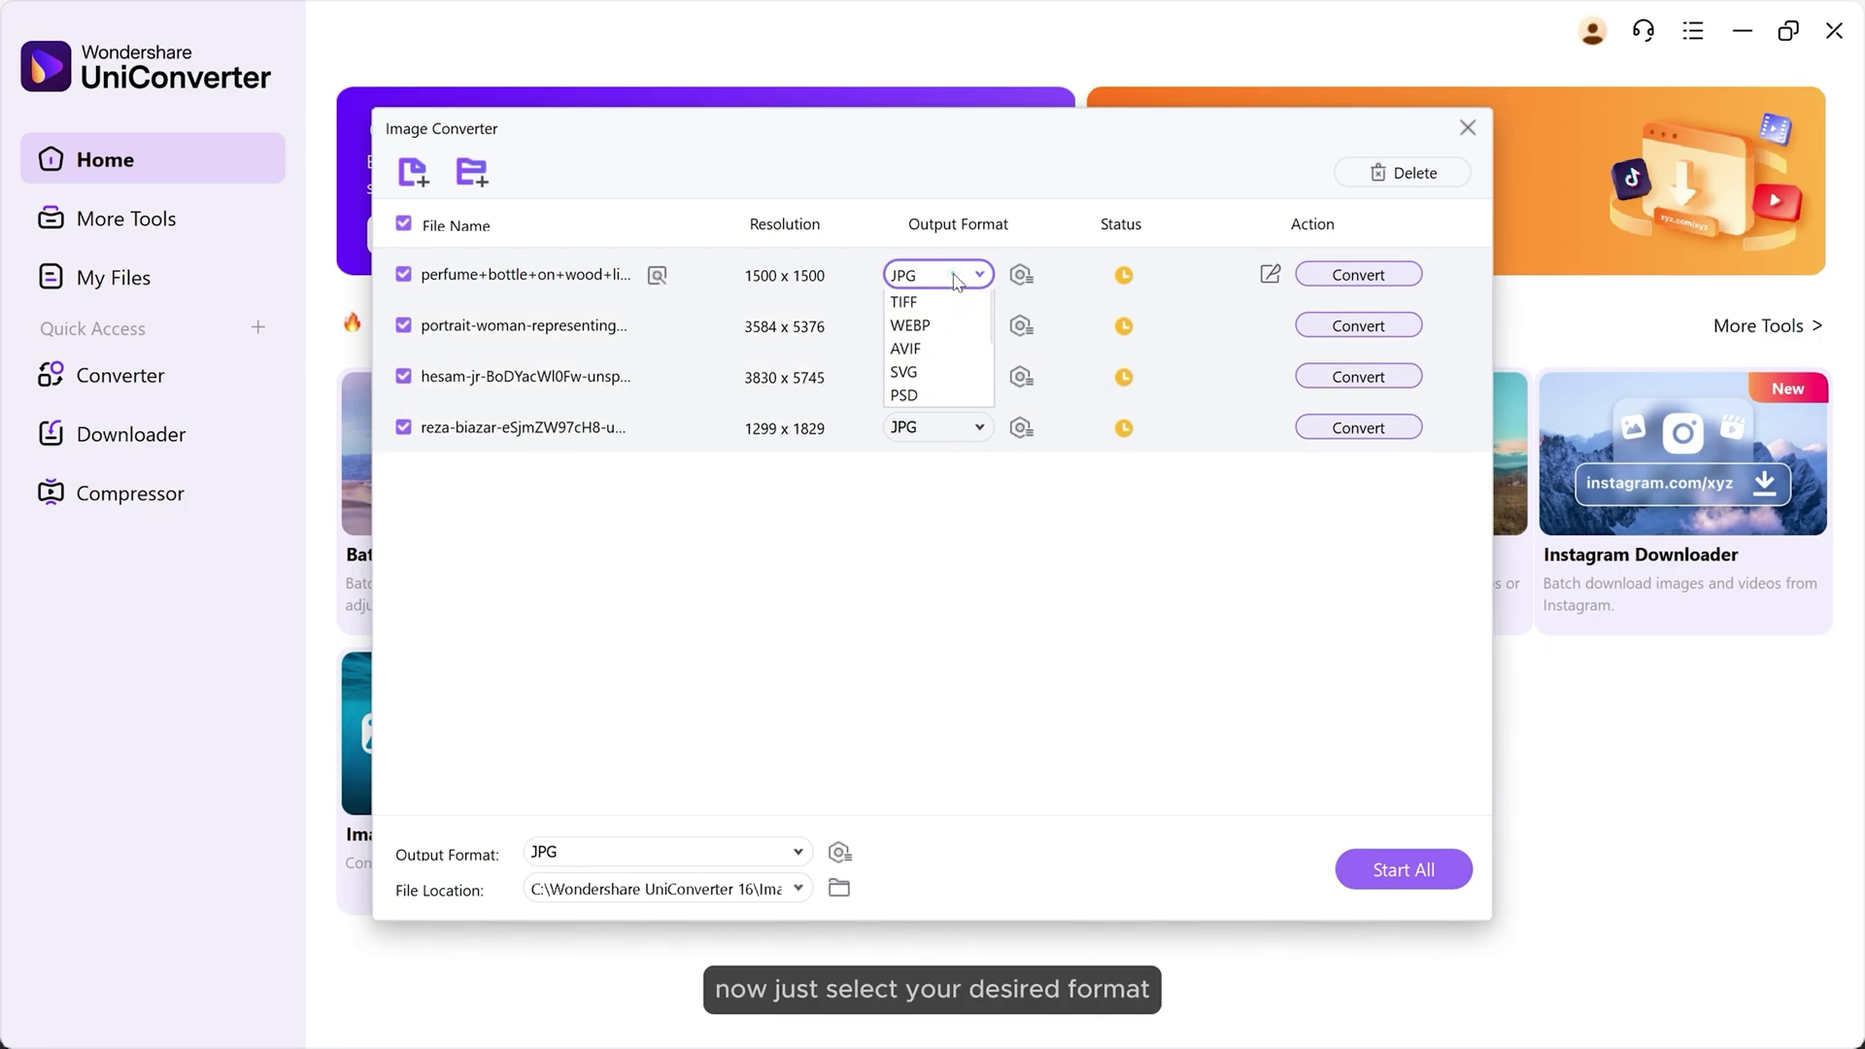
left_click(925, 327)
left_click(924, 328)
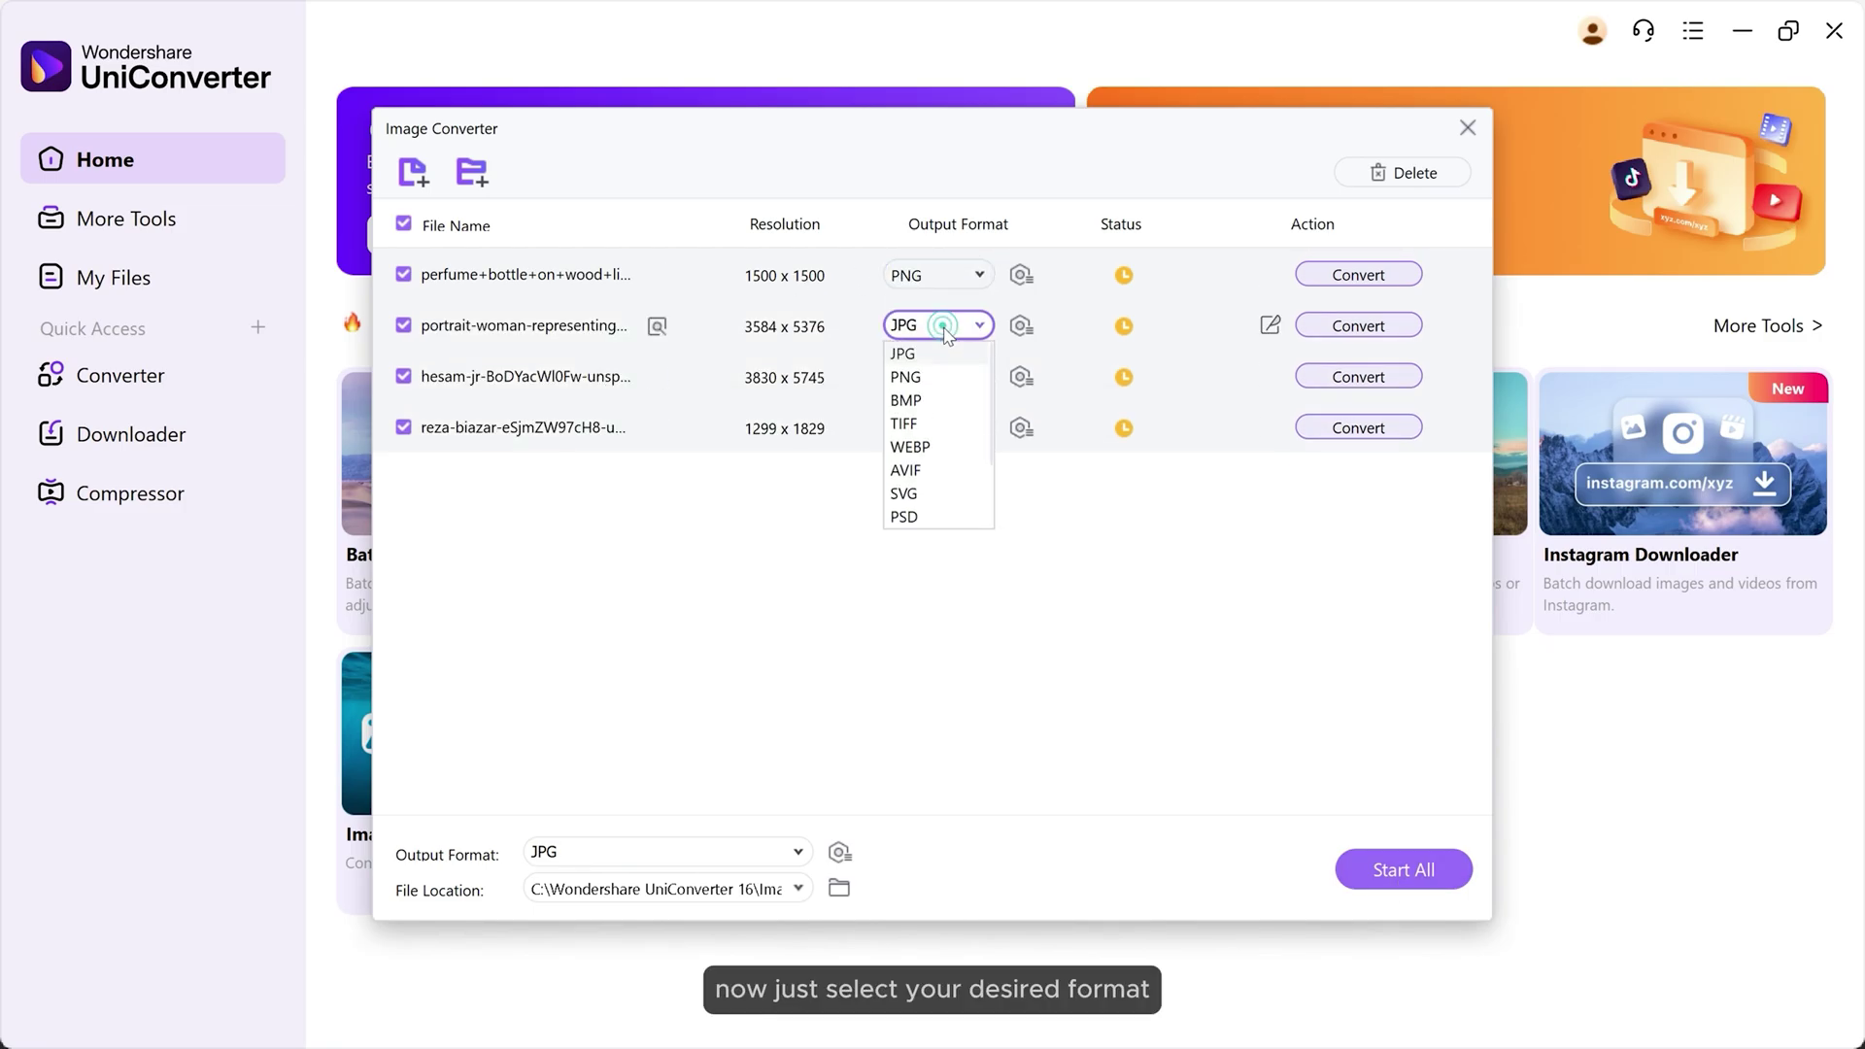
left_click(928, 423)
left_click(925, 379)
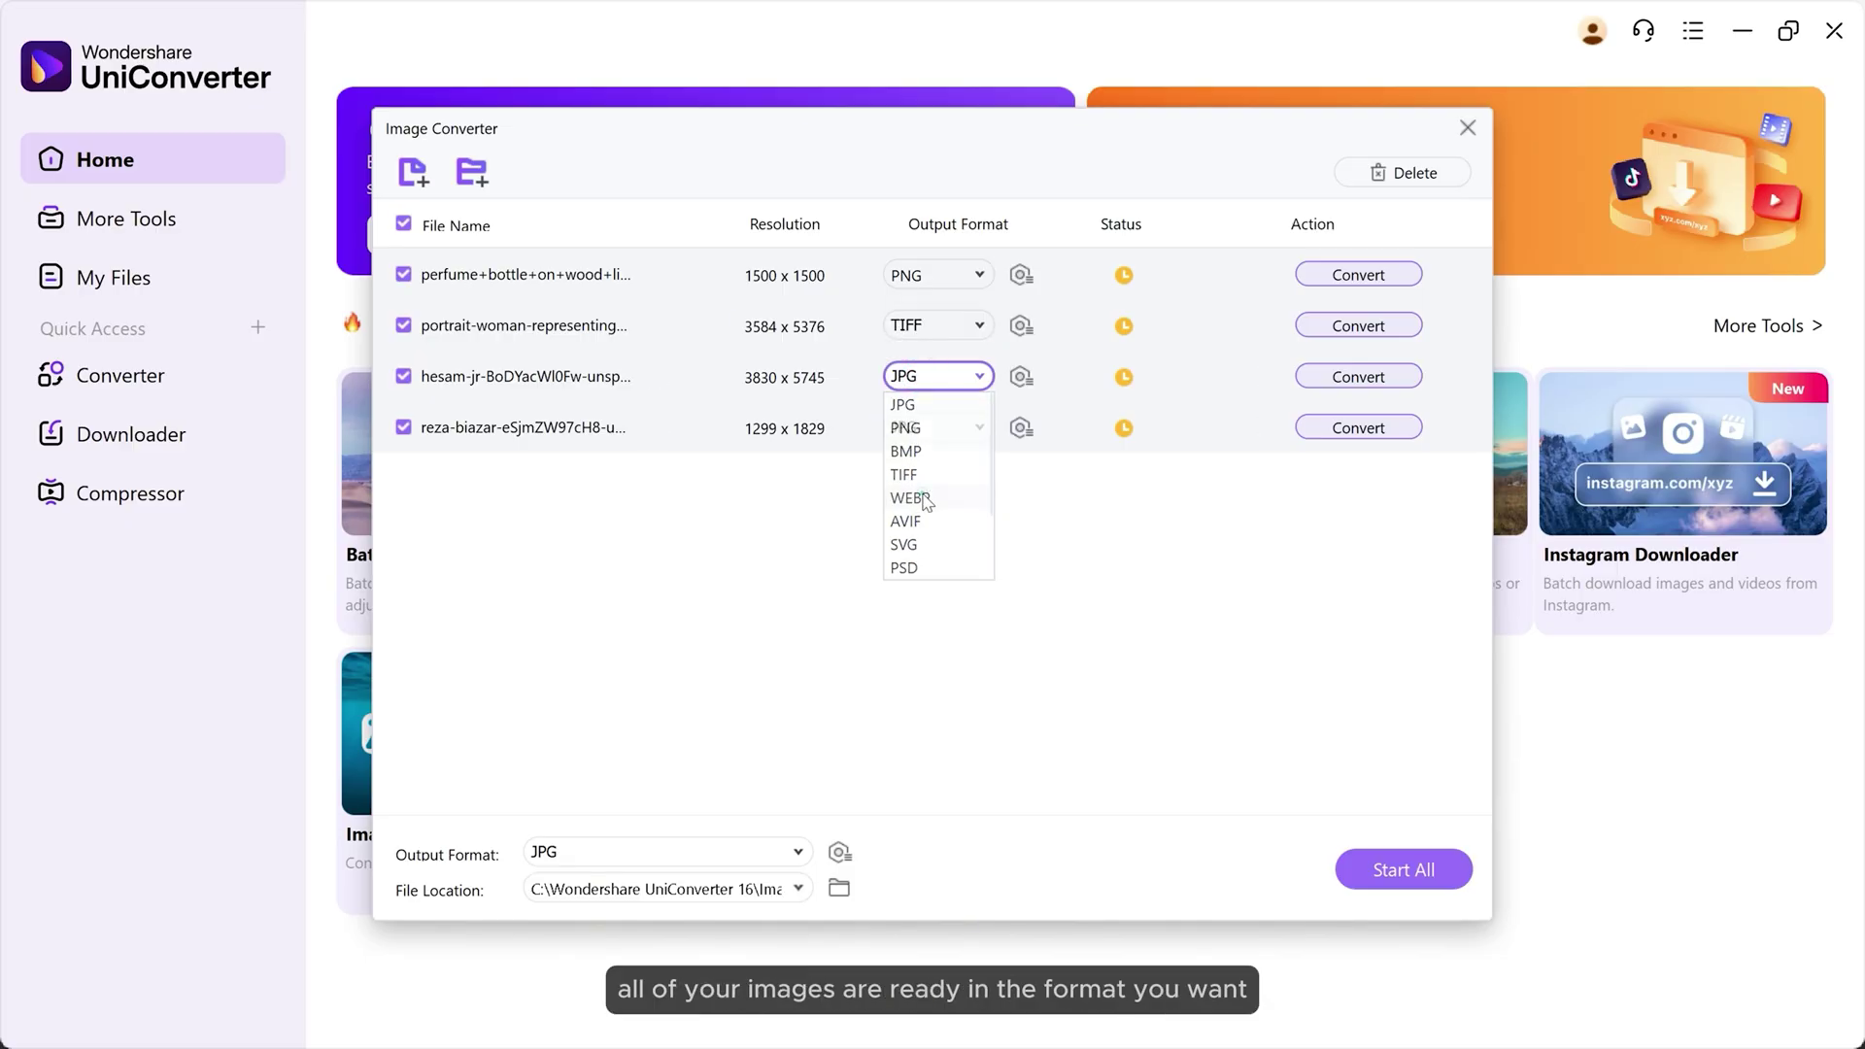
left_click(910, 499)
left_click(922, 428)
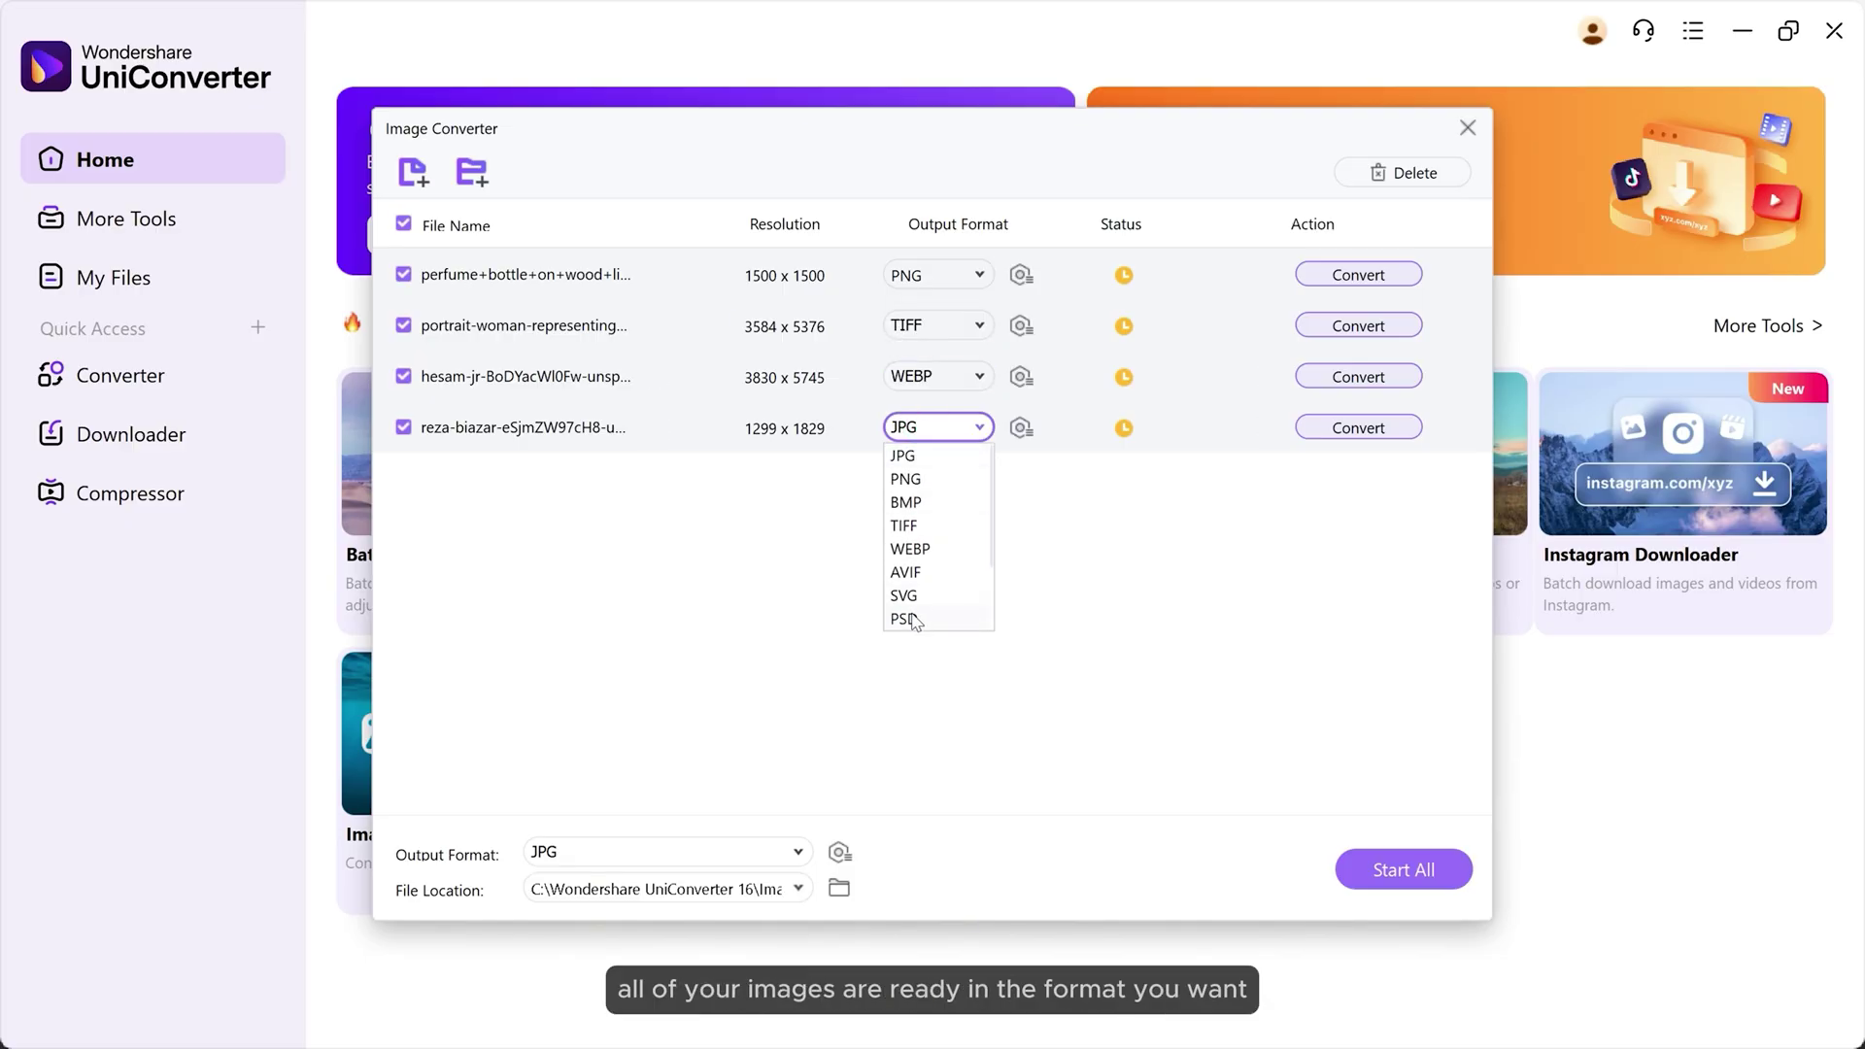
left_click(913, 620)
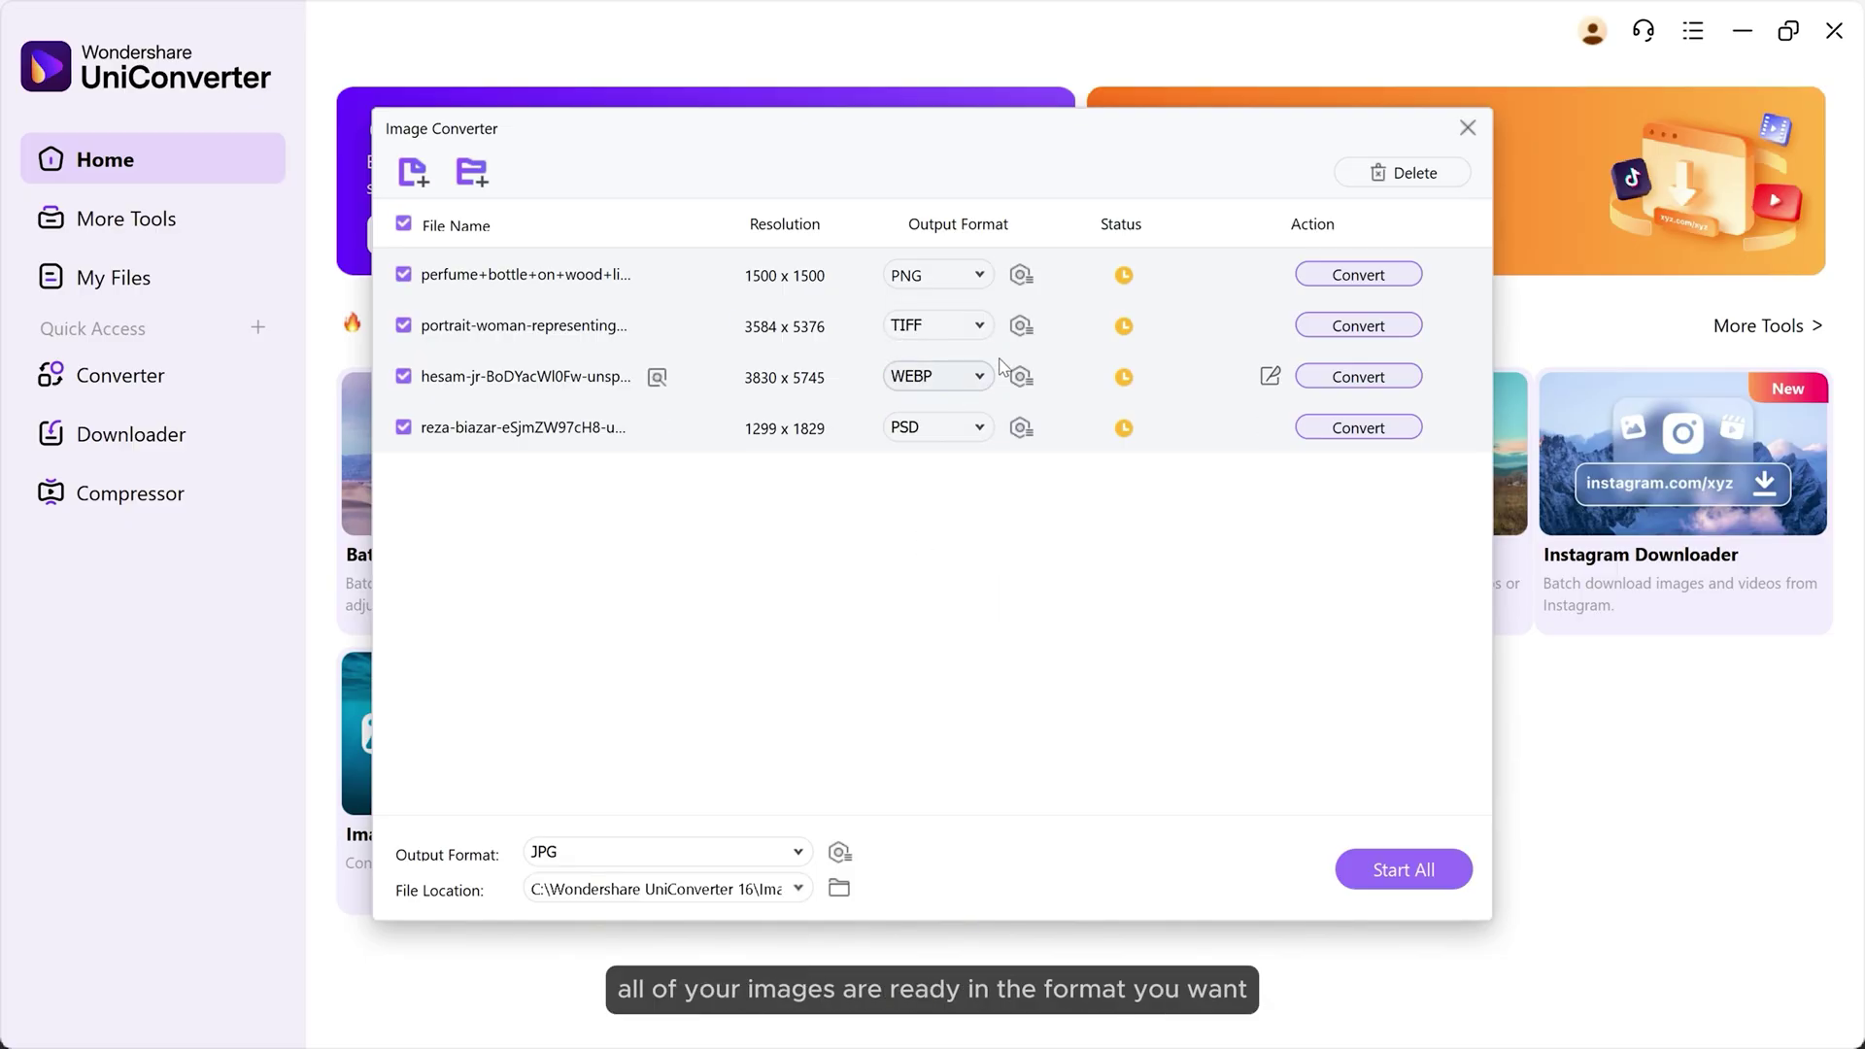
left_click(1373, 882)
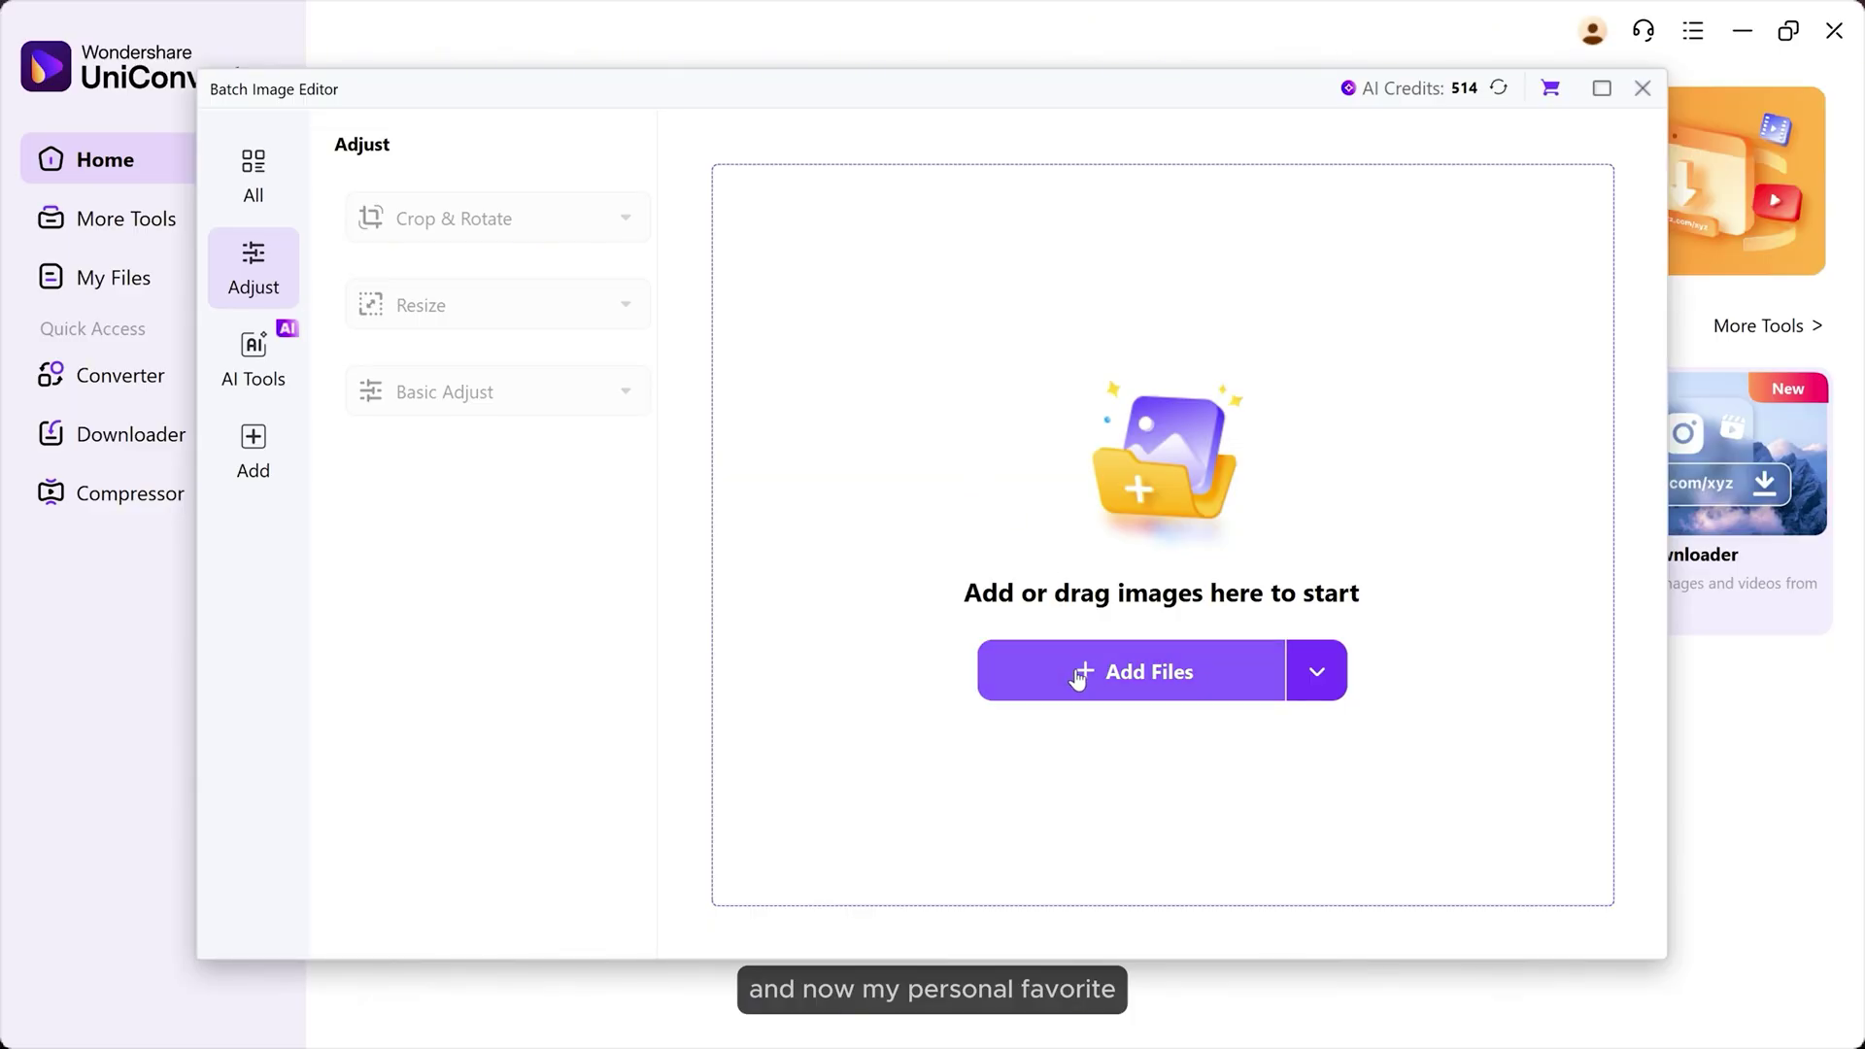
Filter to AI Tools and add gfdsdf, images (2), images (4) and the blazer portrait
left_click(250, 189)
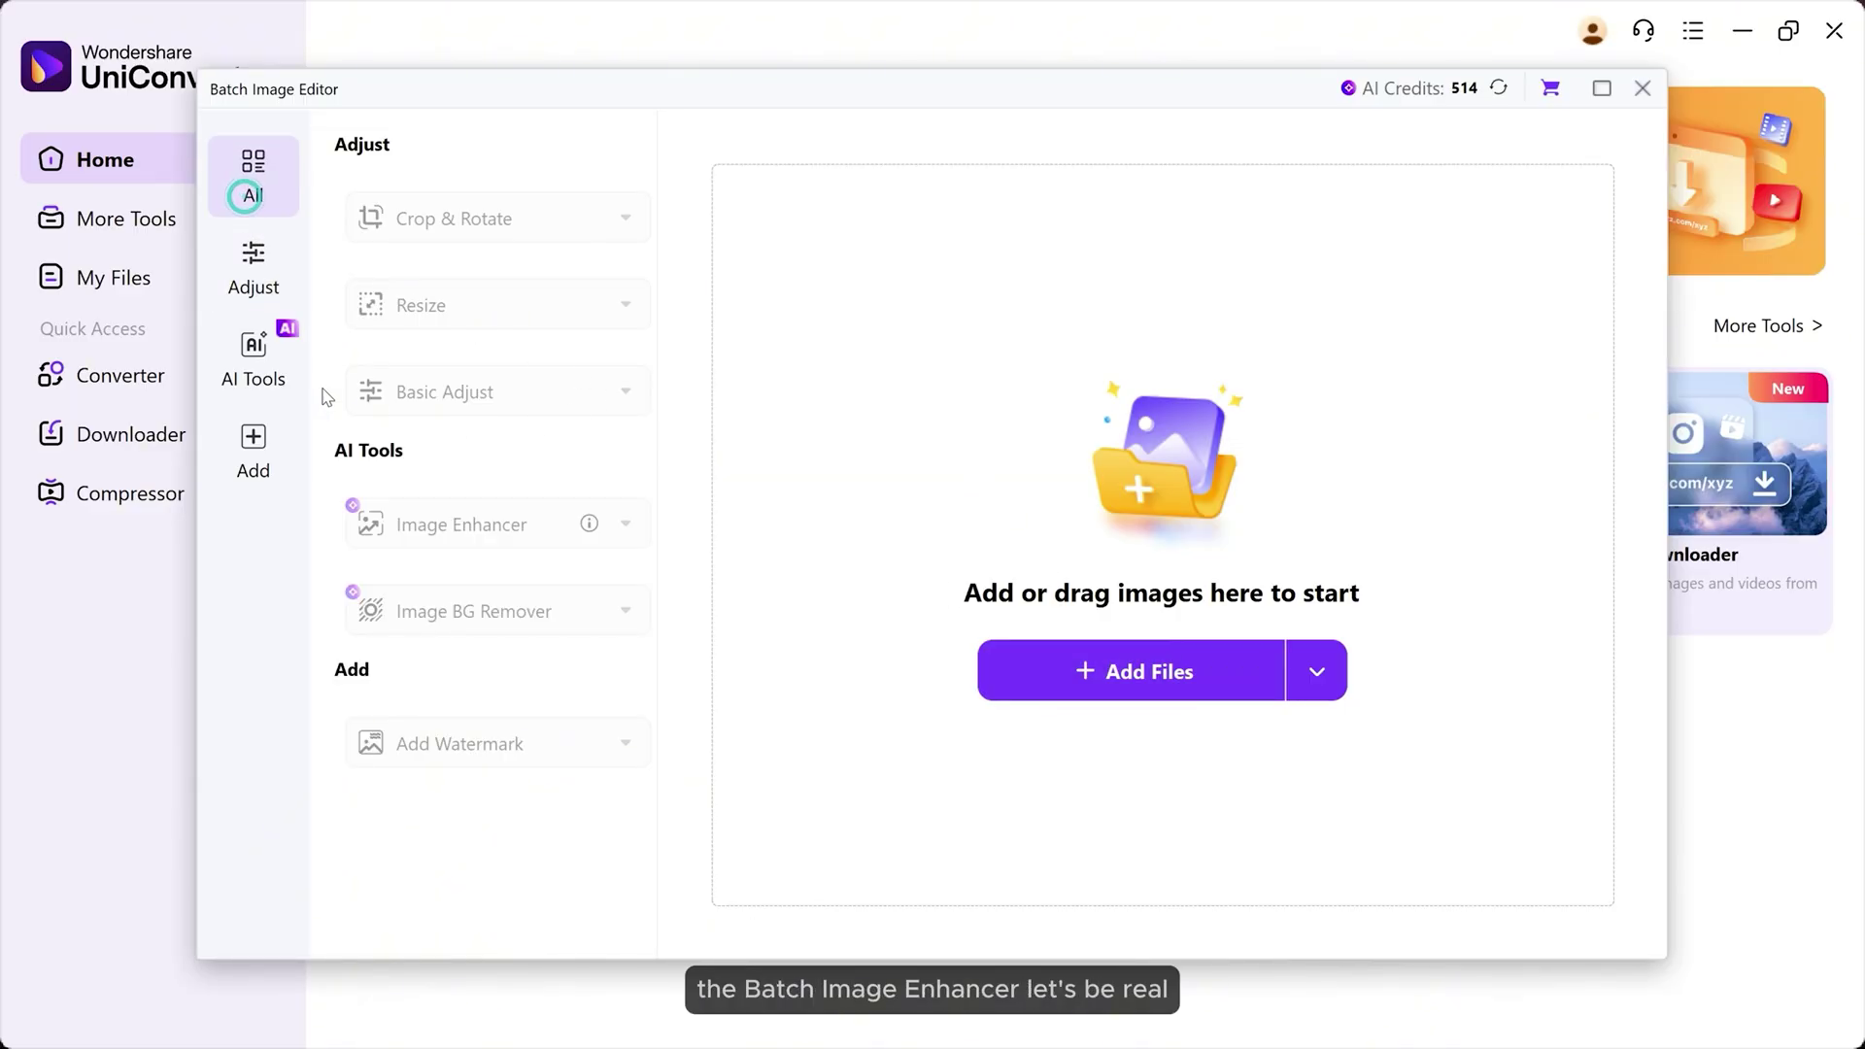
left_click(251, 357)
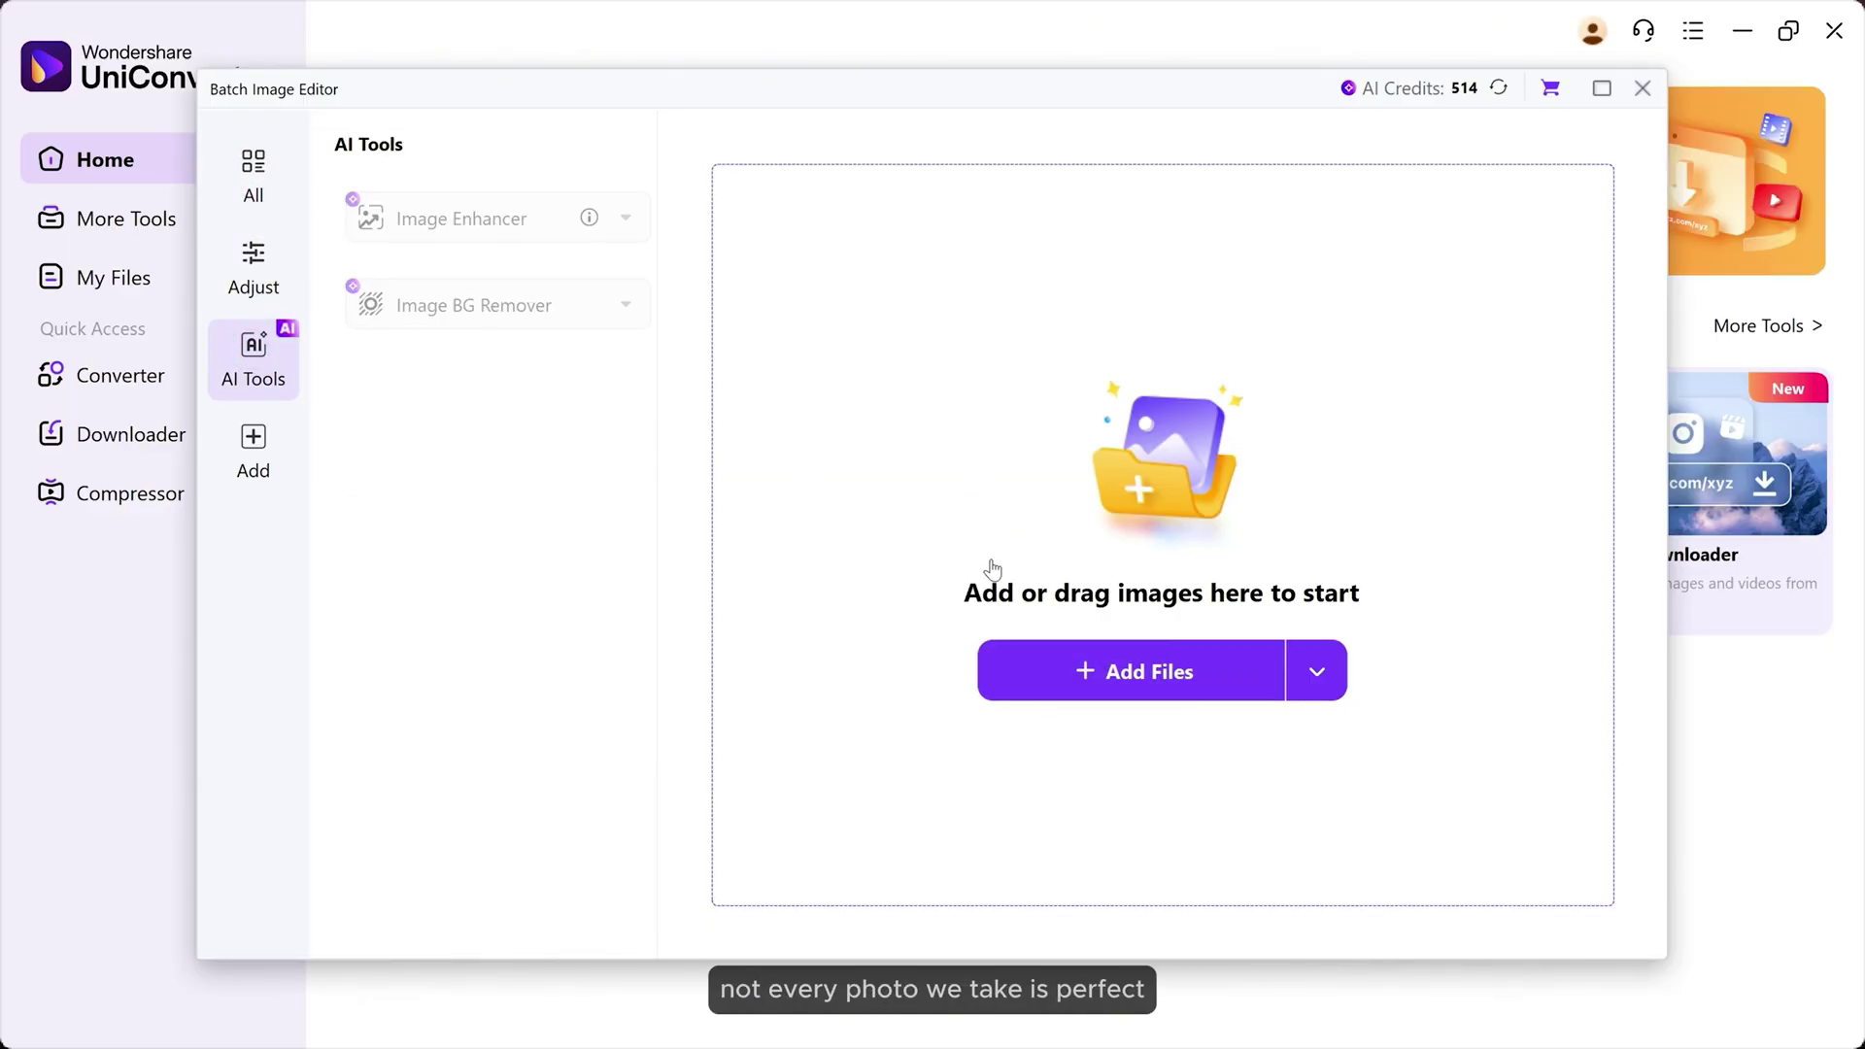
left_click(1213, 669)
left_click(773, 288)
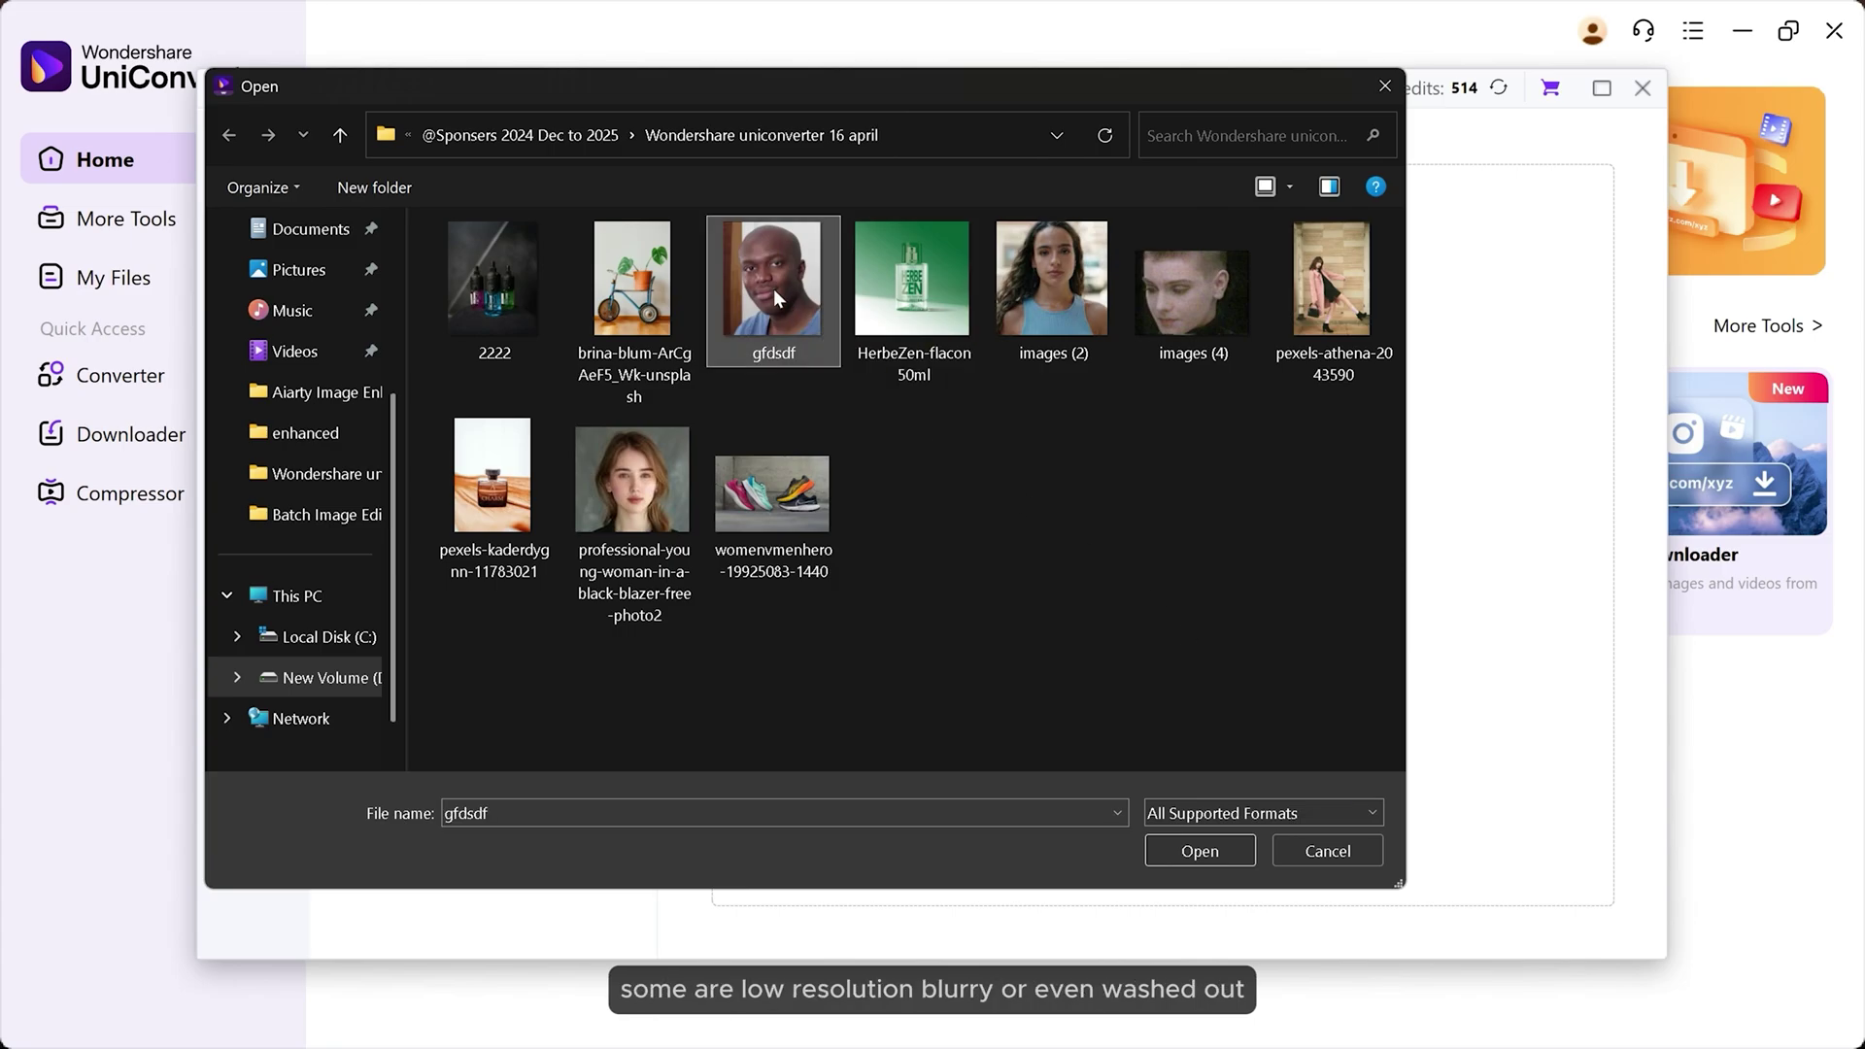
left_click(1058, 305, "ctrl")
left_click(1186, 313, "ctrl")
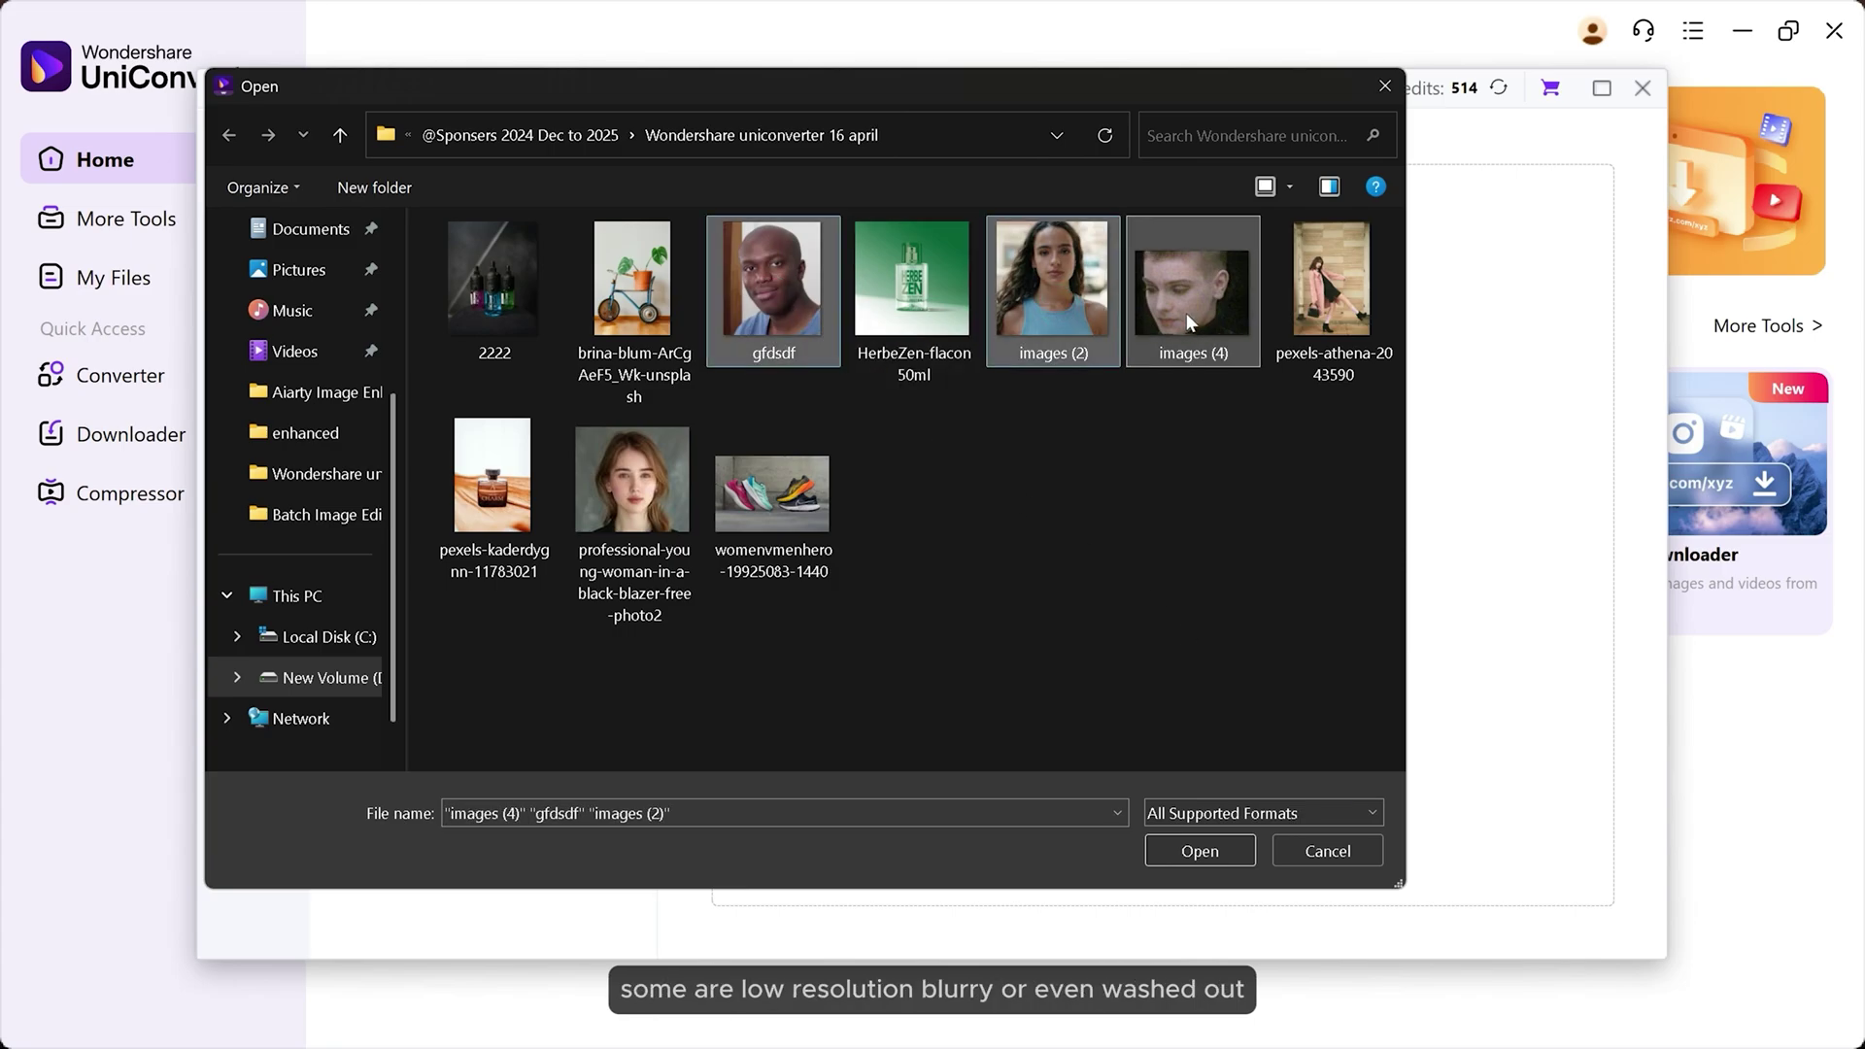
left_click(637, 480, "ctrl")
left_click(1178, 852)
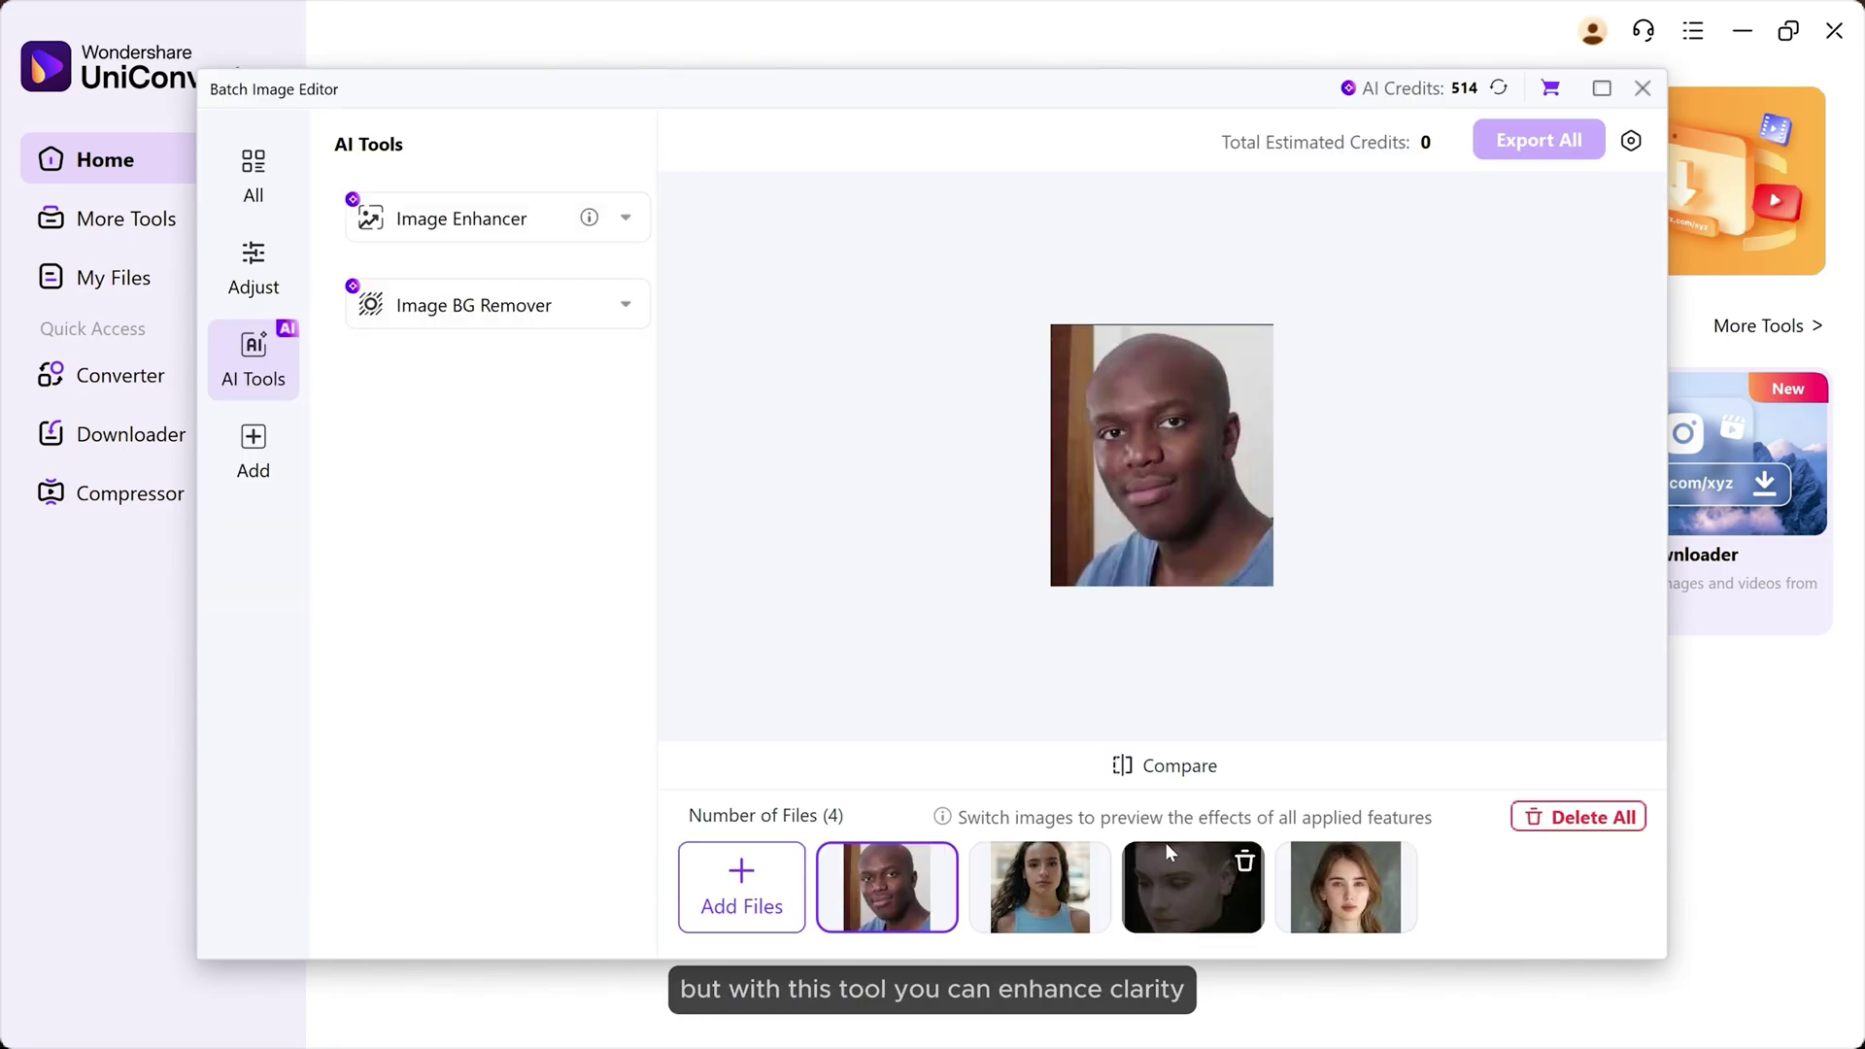
Enable Auto Enhancer under Image Enhancer, preview it on the second portrait, and export all four
left_click(627, 222)
left_click(618, 273)
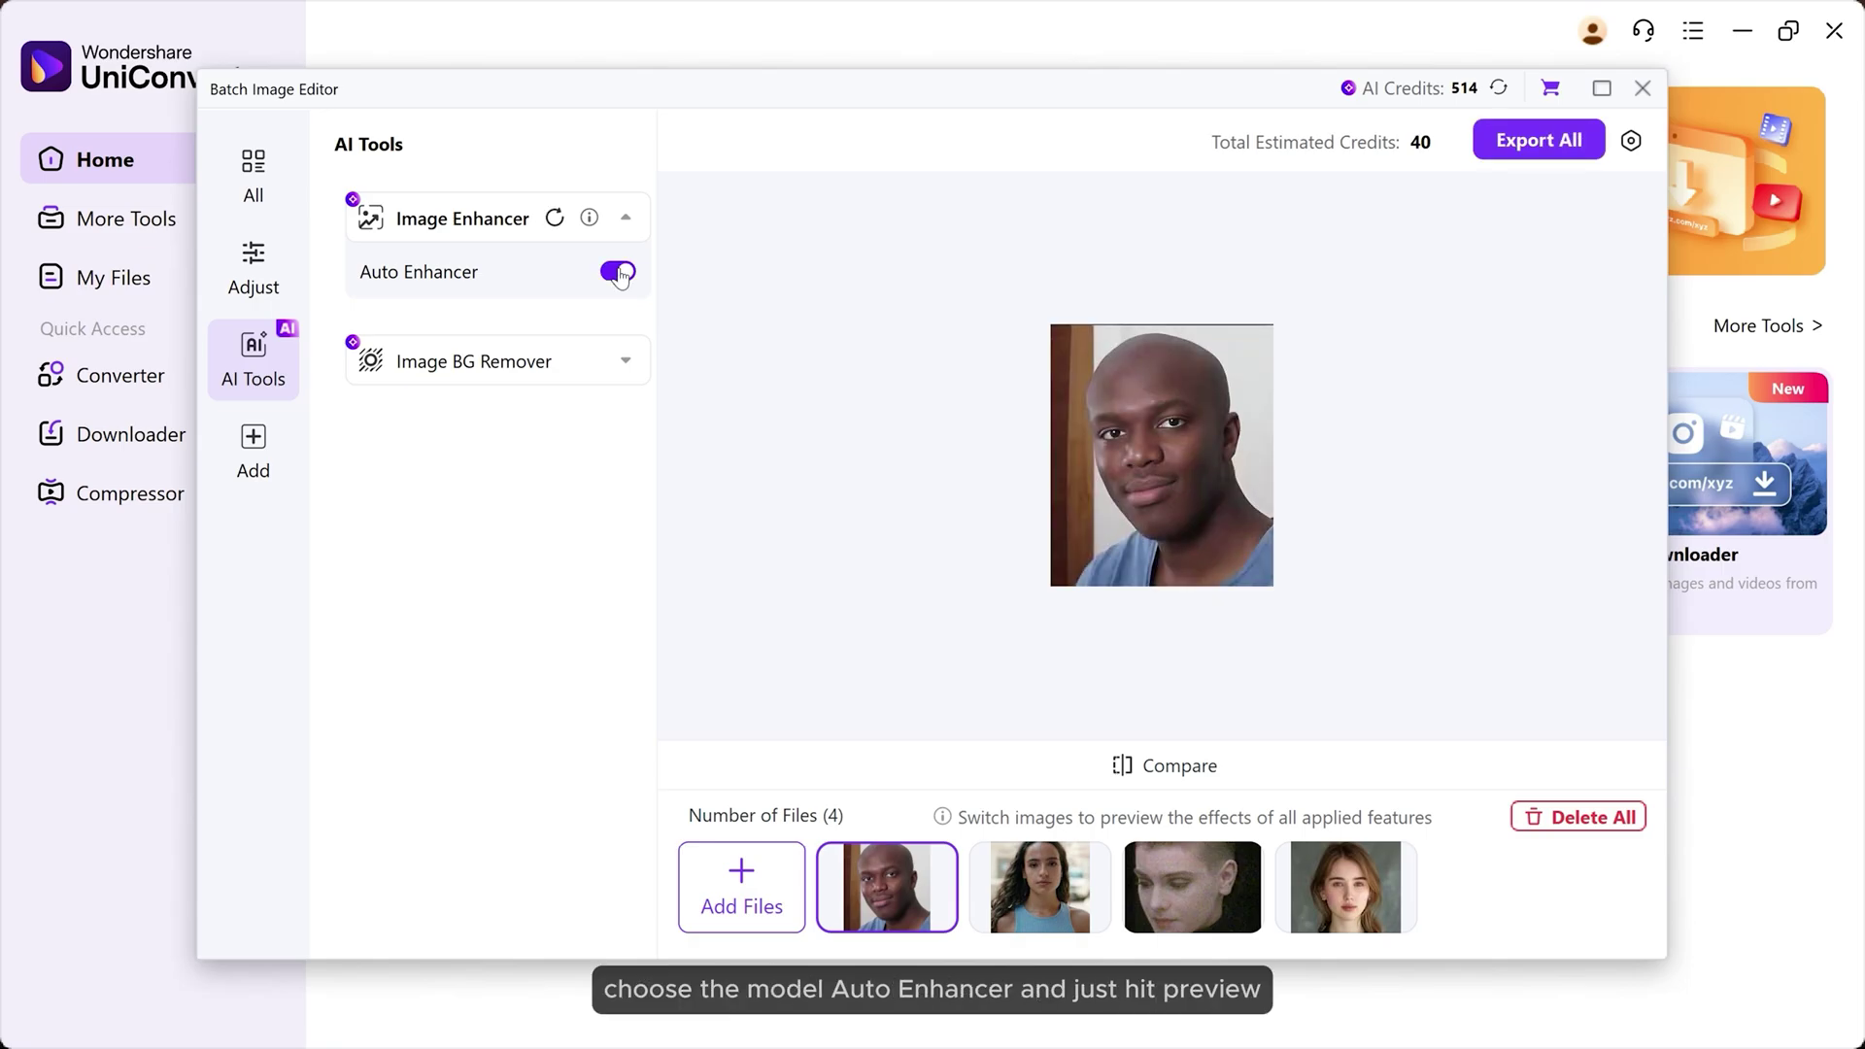
left_click(1083, 855)
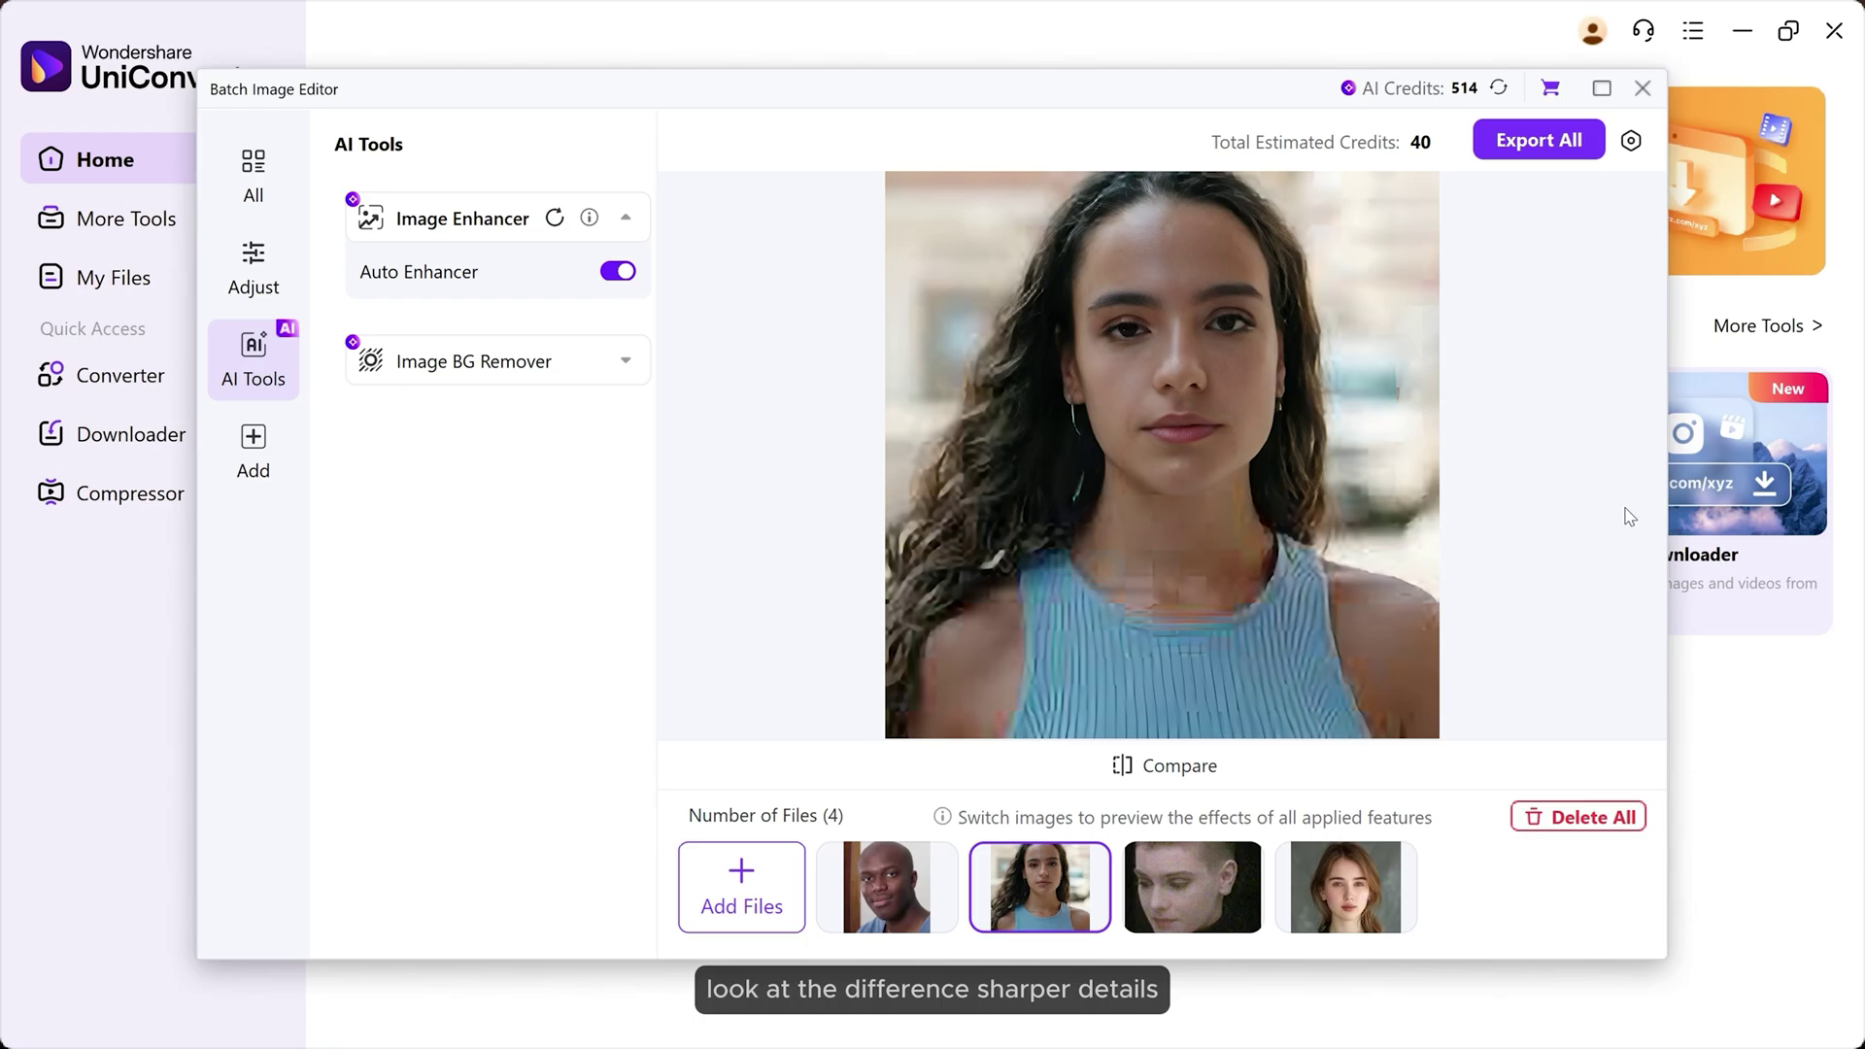
left_click(1632, 142)
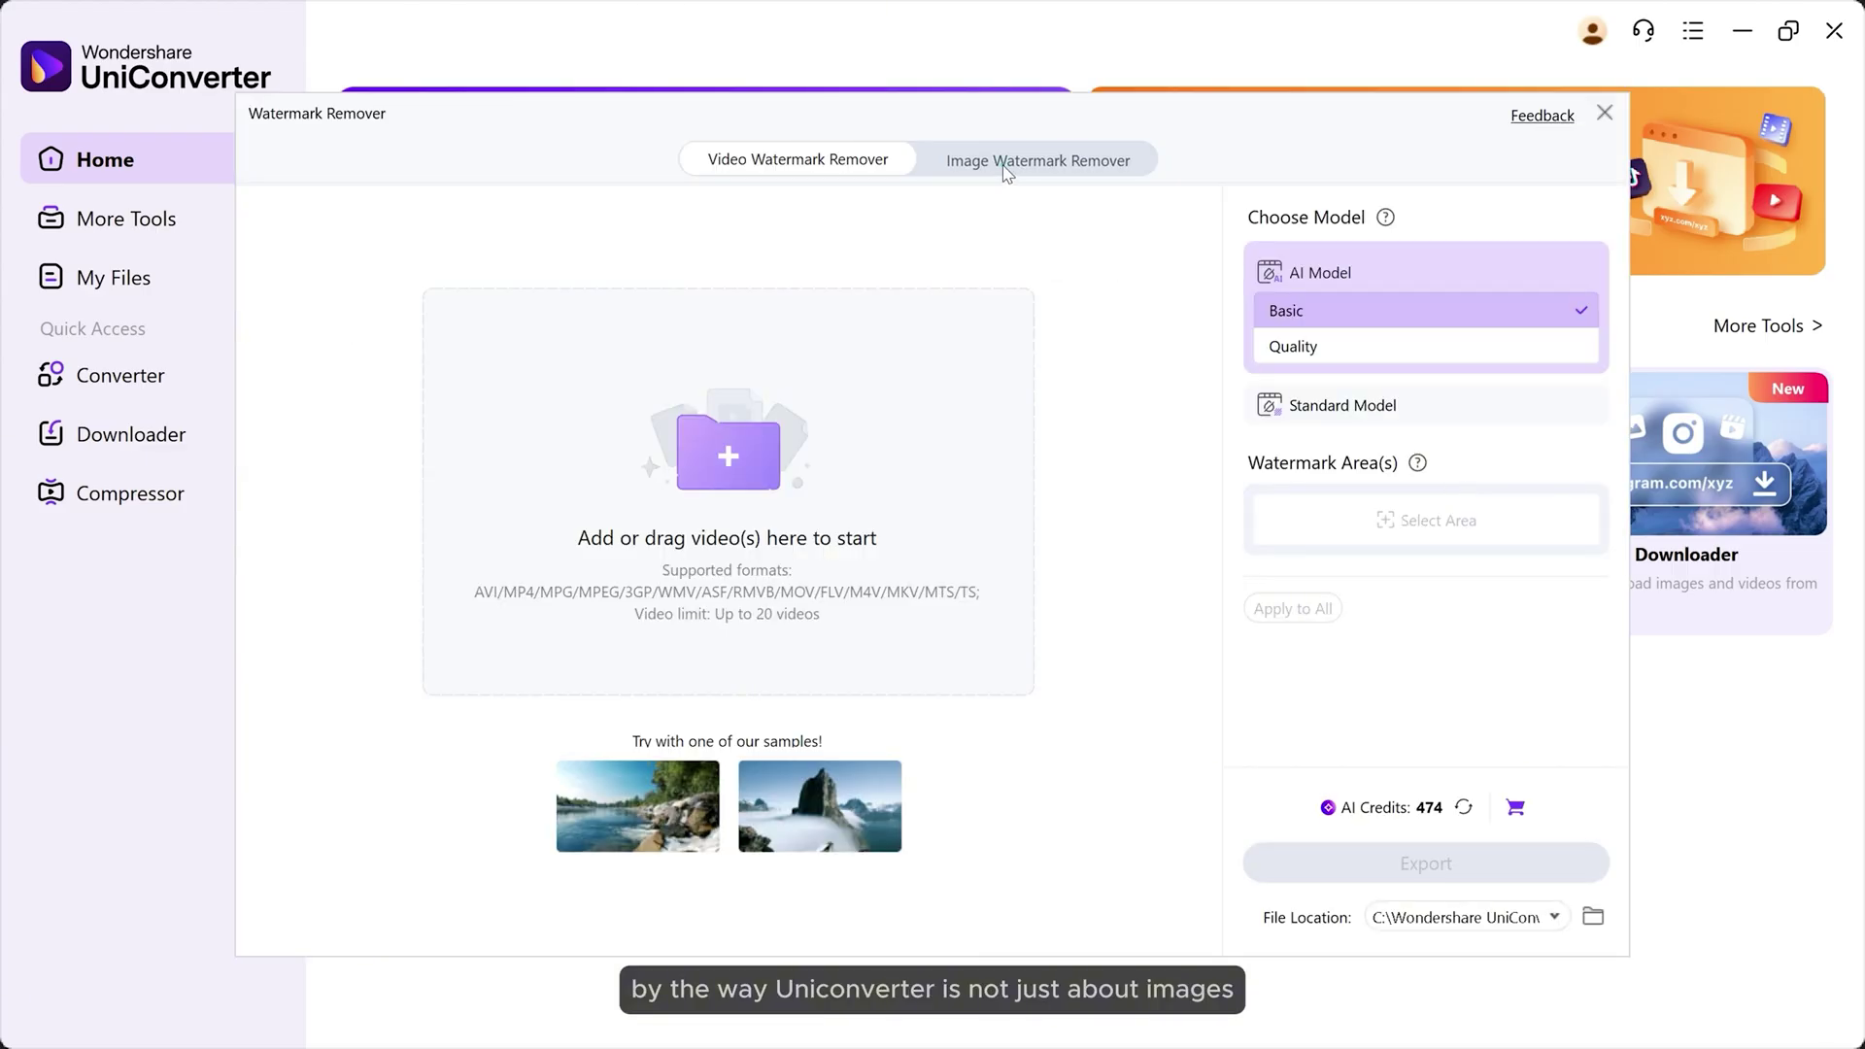
Load the woman-on-grass photo into the Image Watermark Remover
left_click(1007, 171)
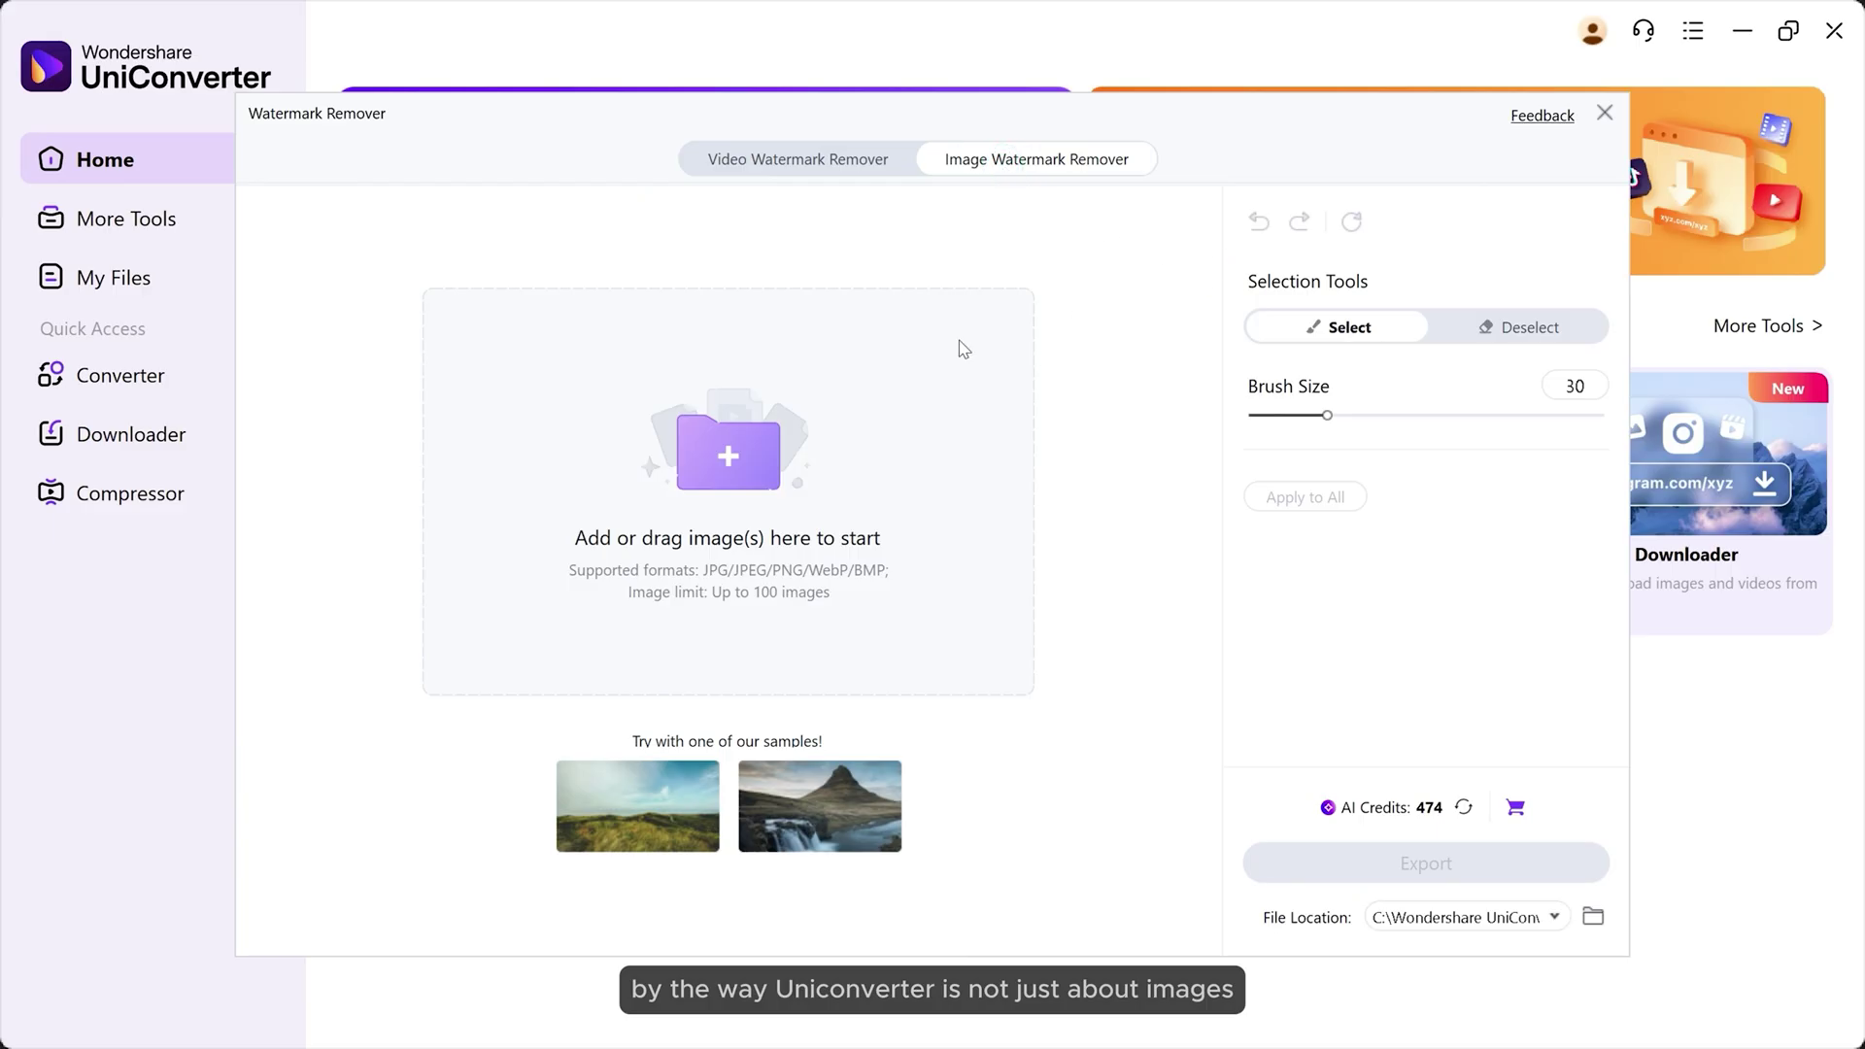
left_click(742, 469)
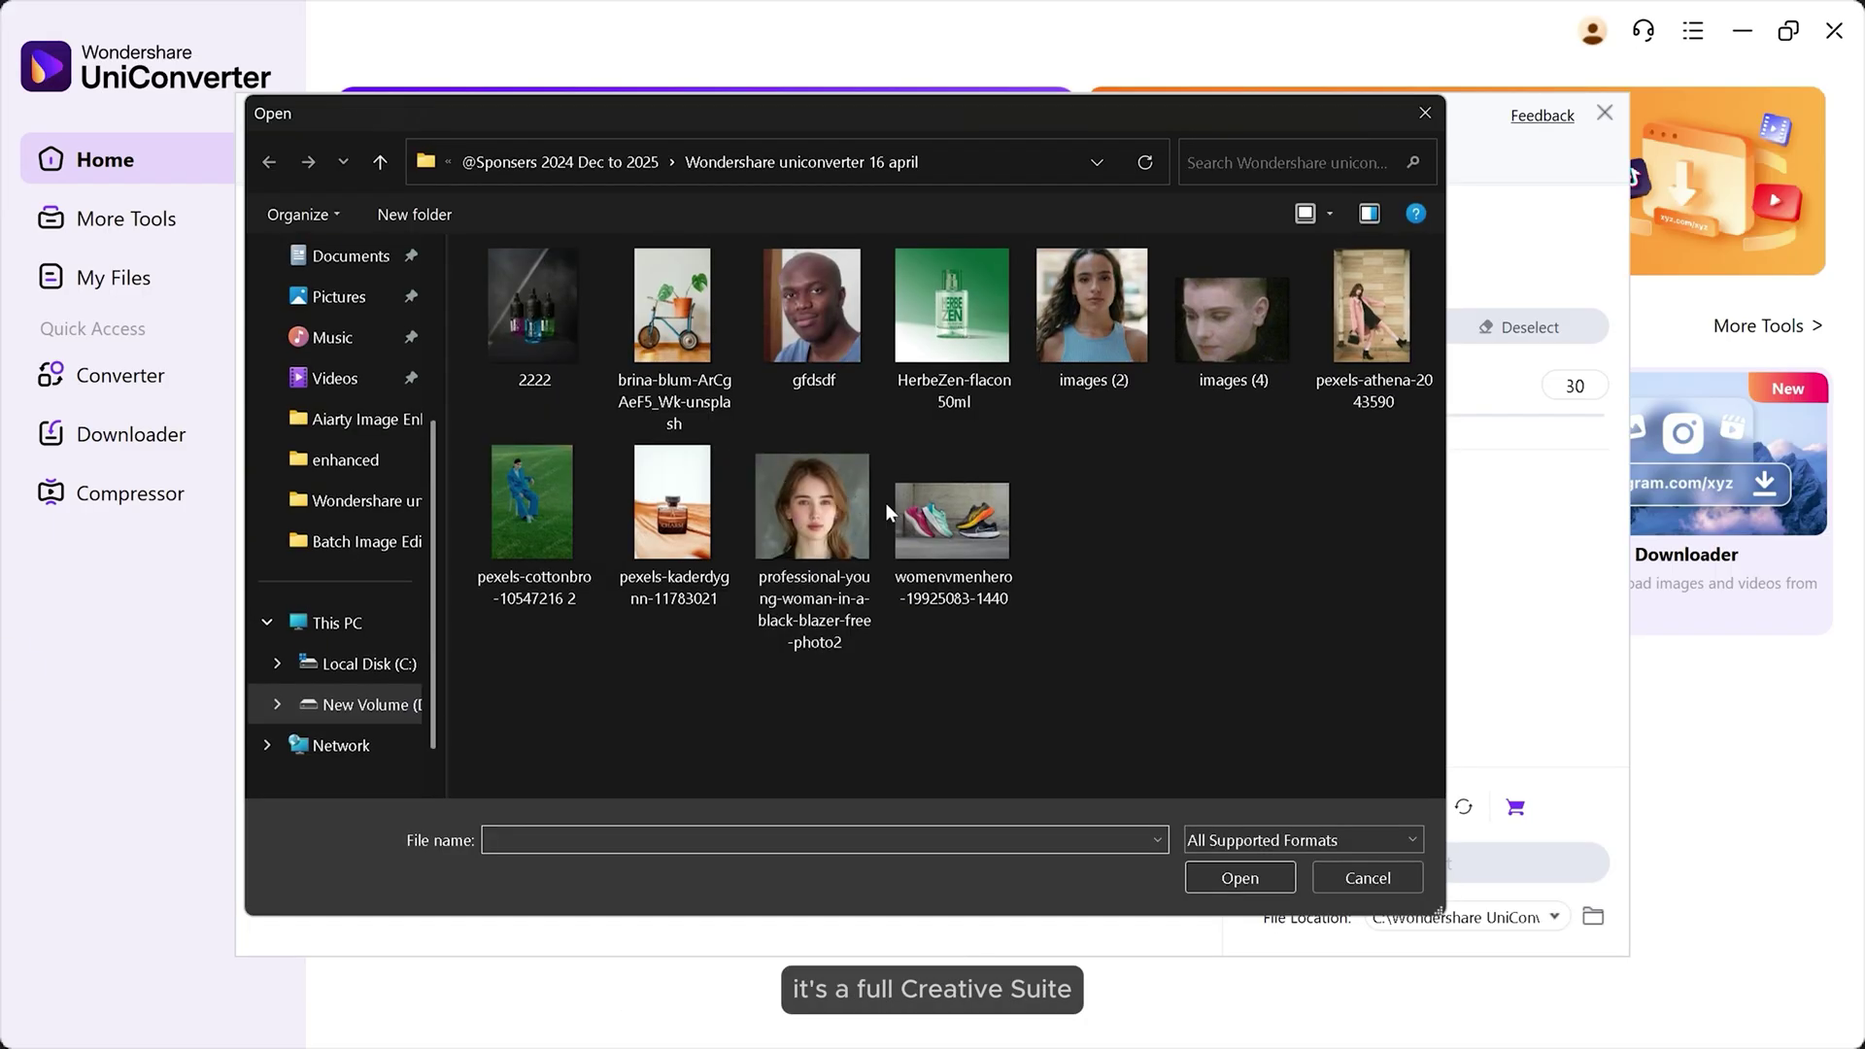
left_click(1243, 875)
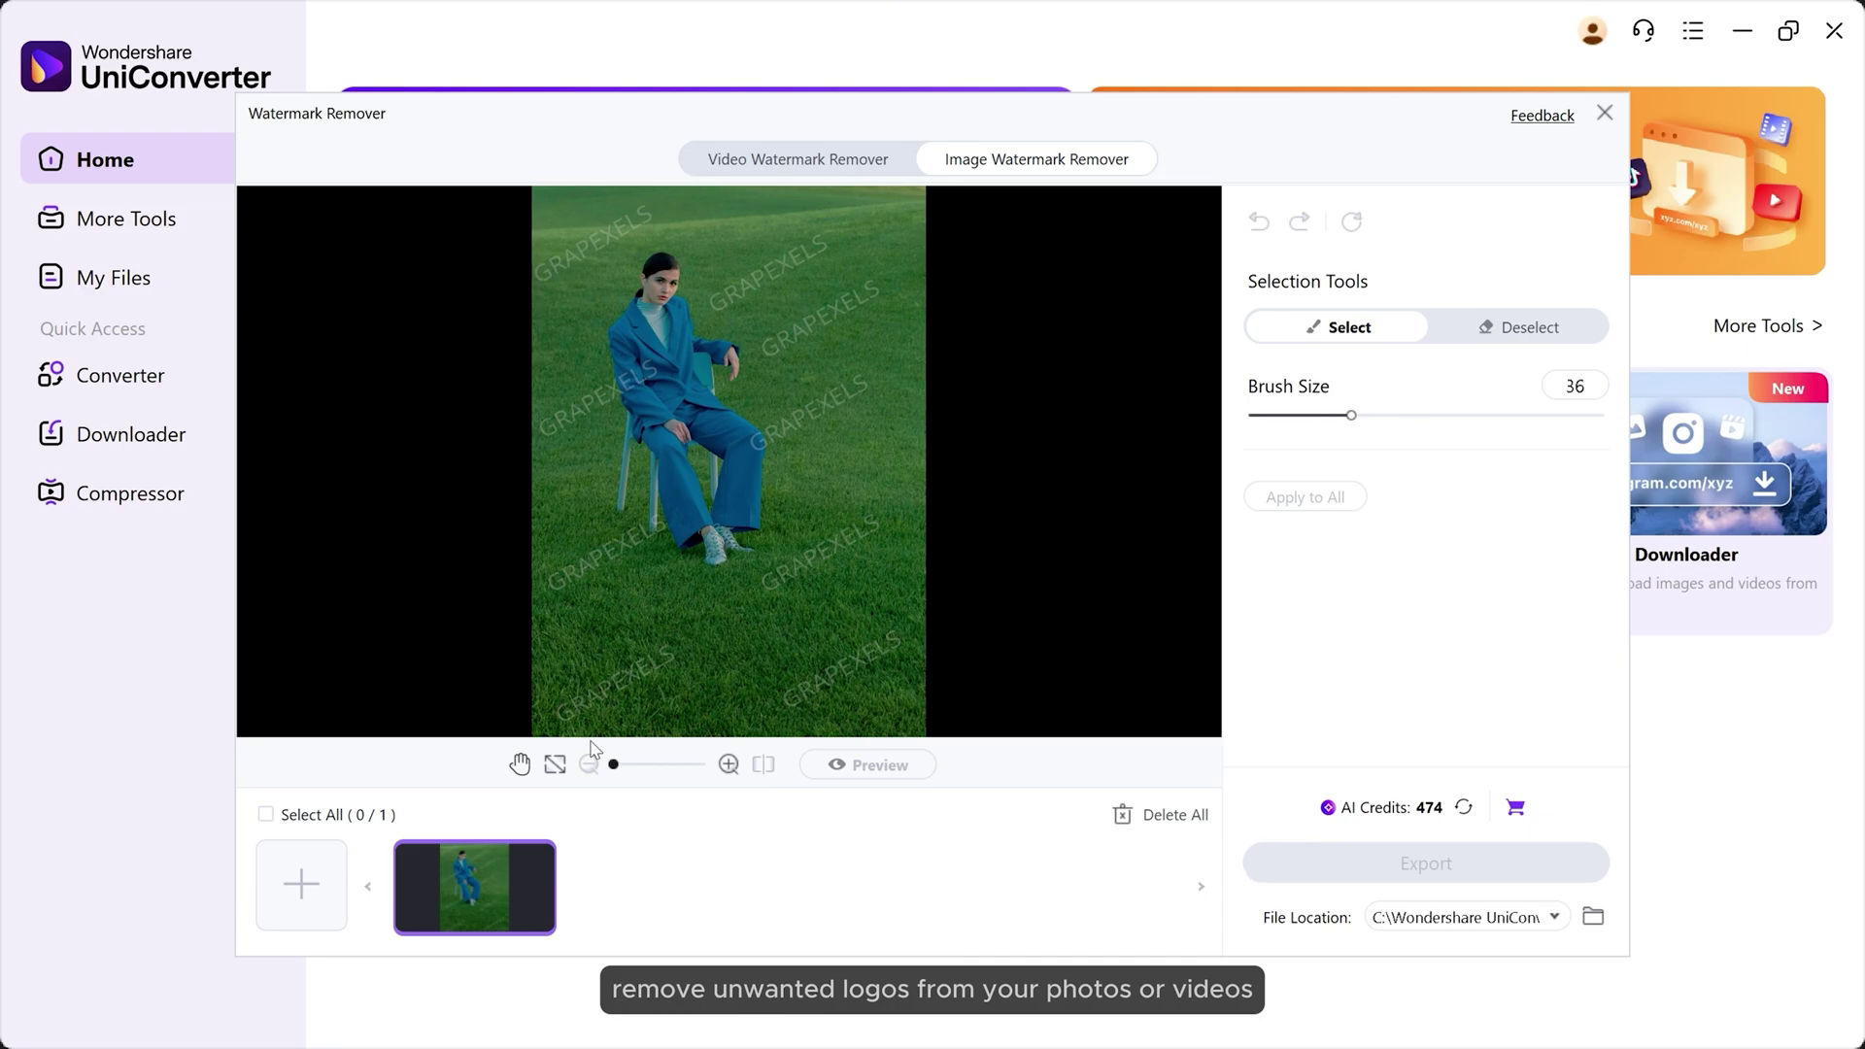
Brush over the middle and lower-left GRAPEXELS watermarks to mark them for removal
left_click_drag(615, 765, 643, 765)
left_click_drag(1010, 303, 802, 415)
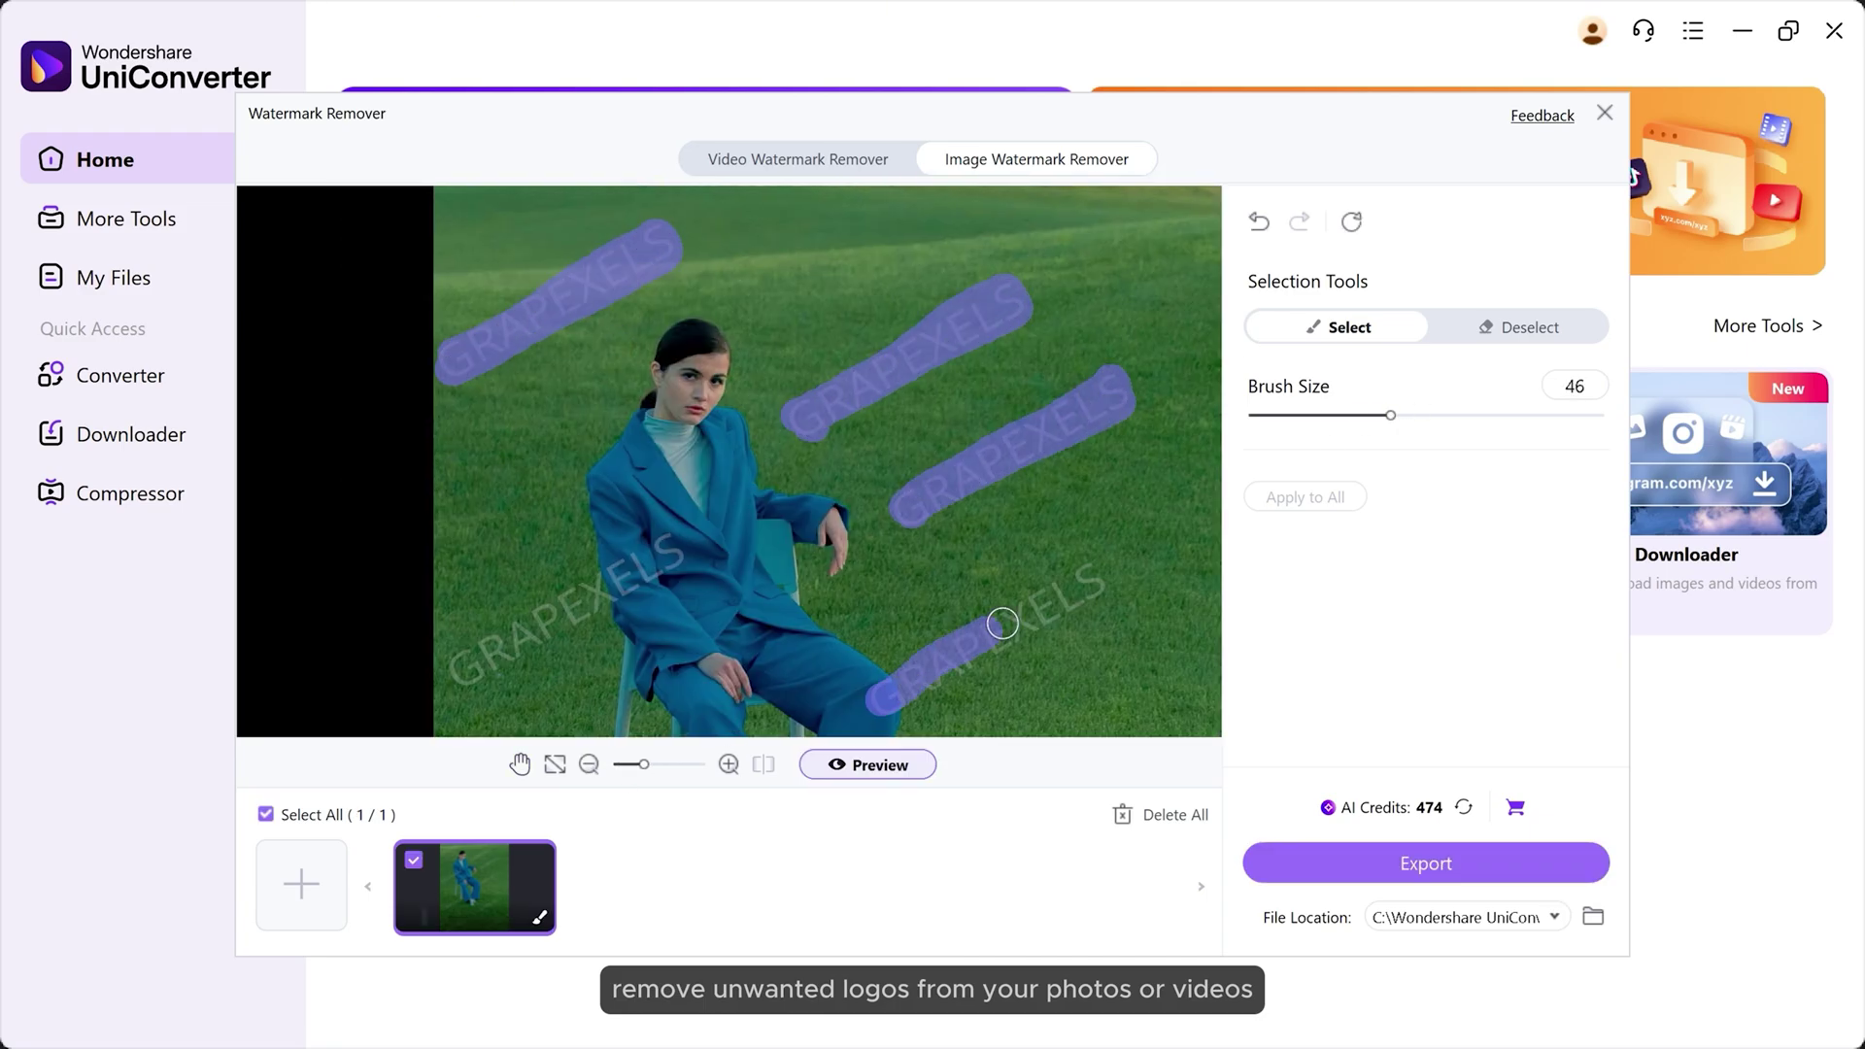
left_click_drag(666, 541, 457, 668)
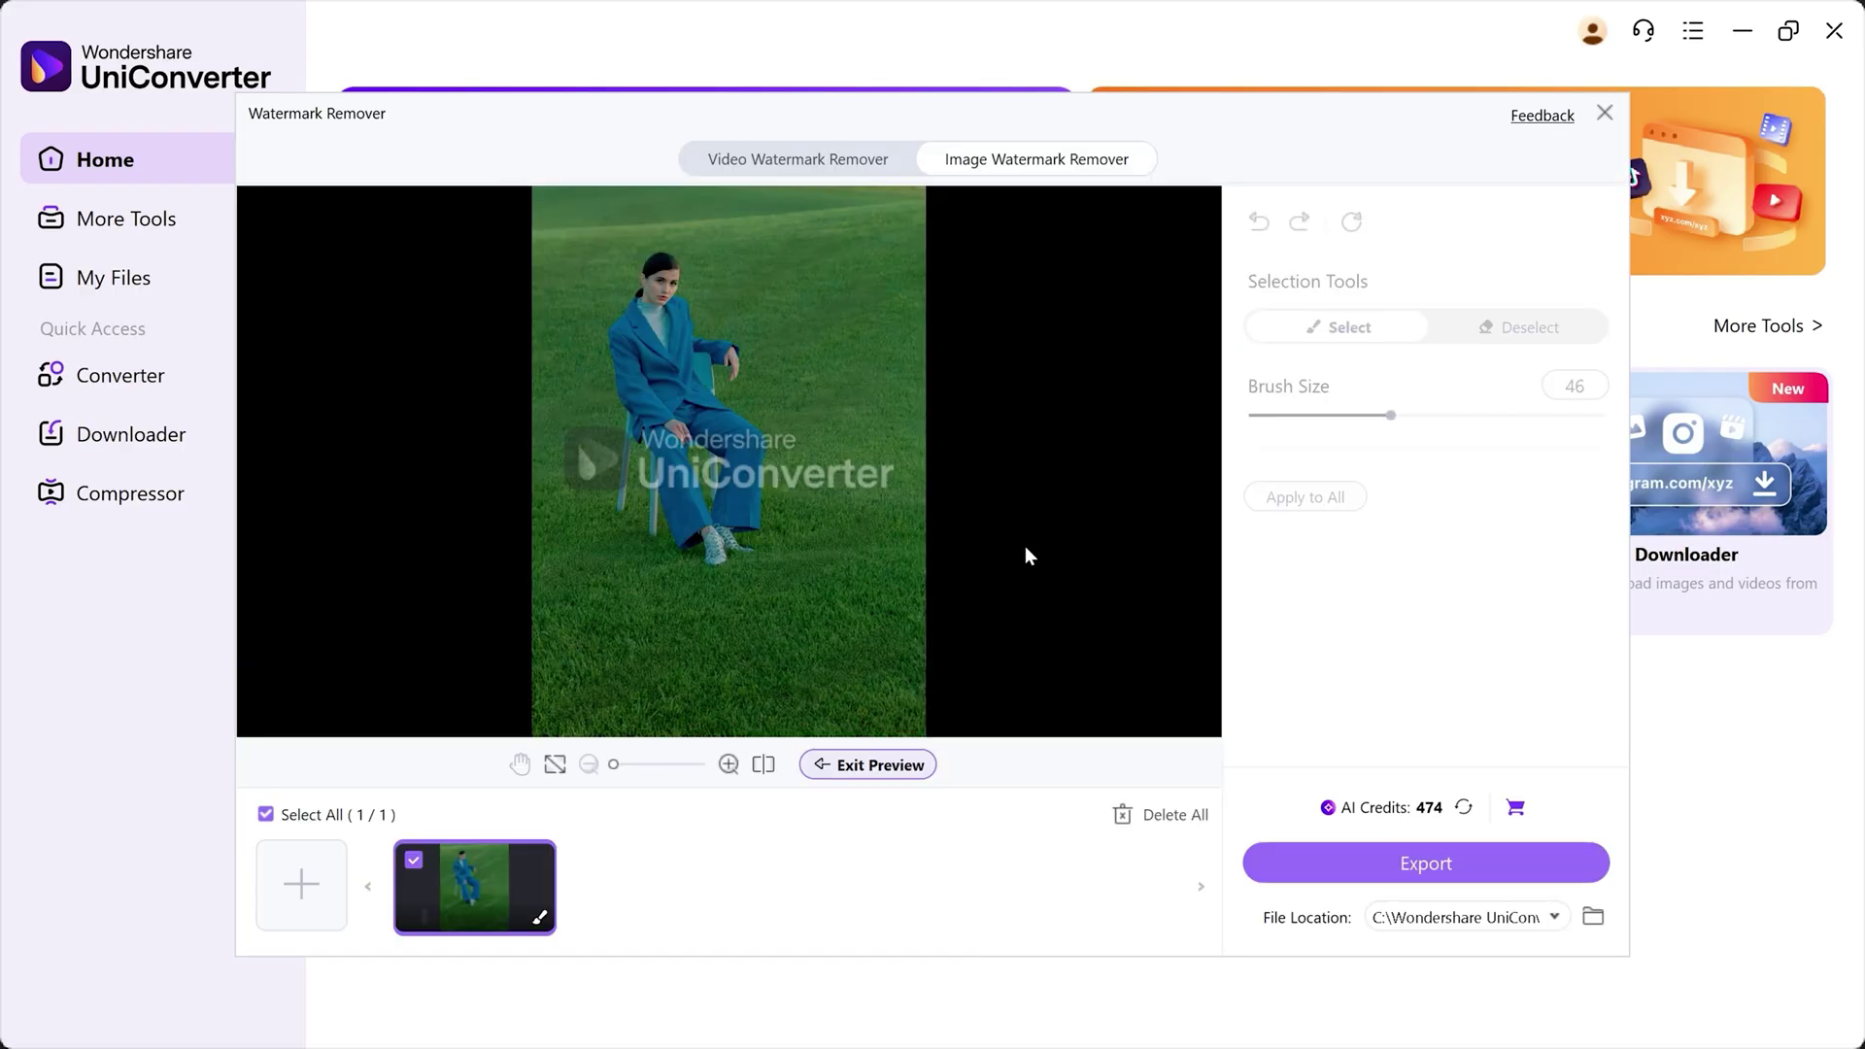
scroll(702, 469, "up", 3)
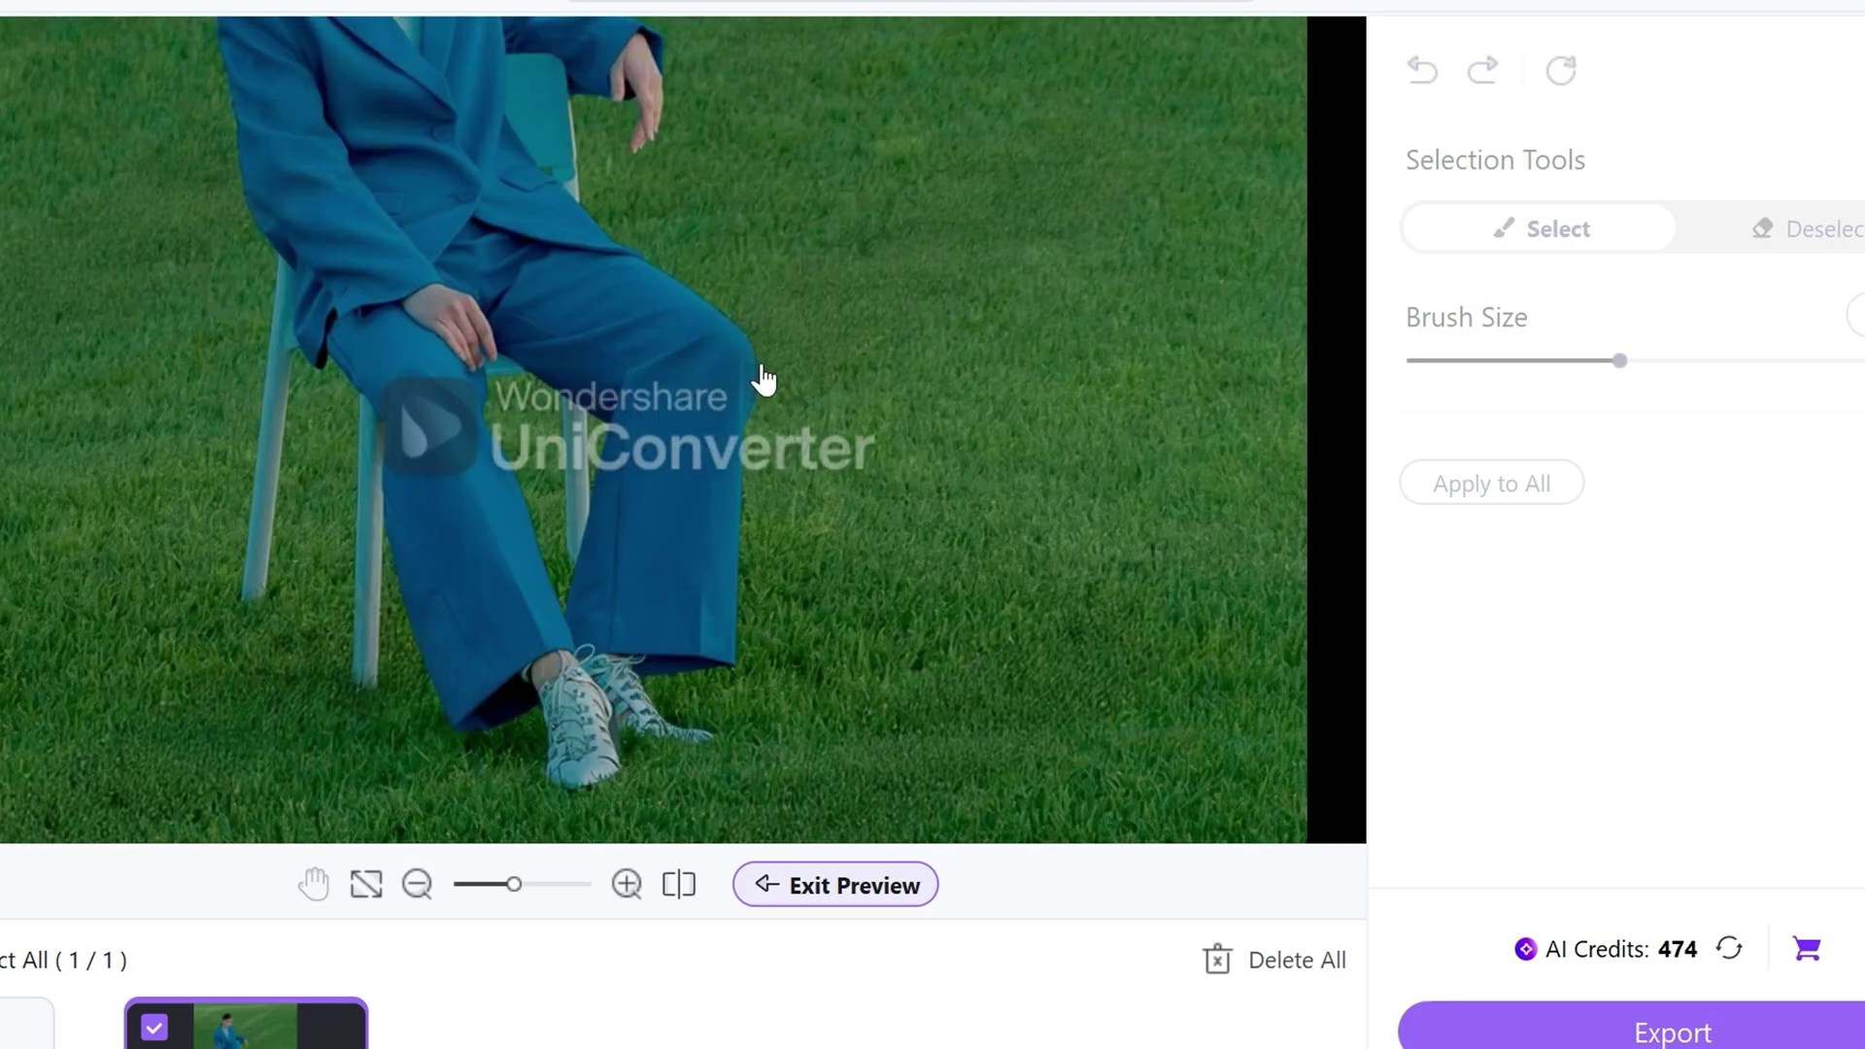
scroll(763, 381, "down", 3)
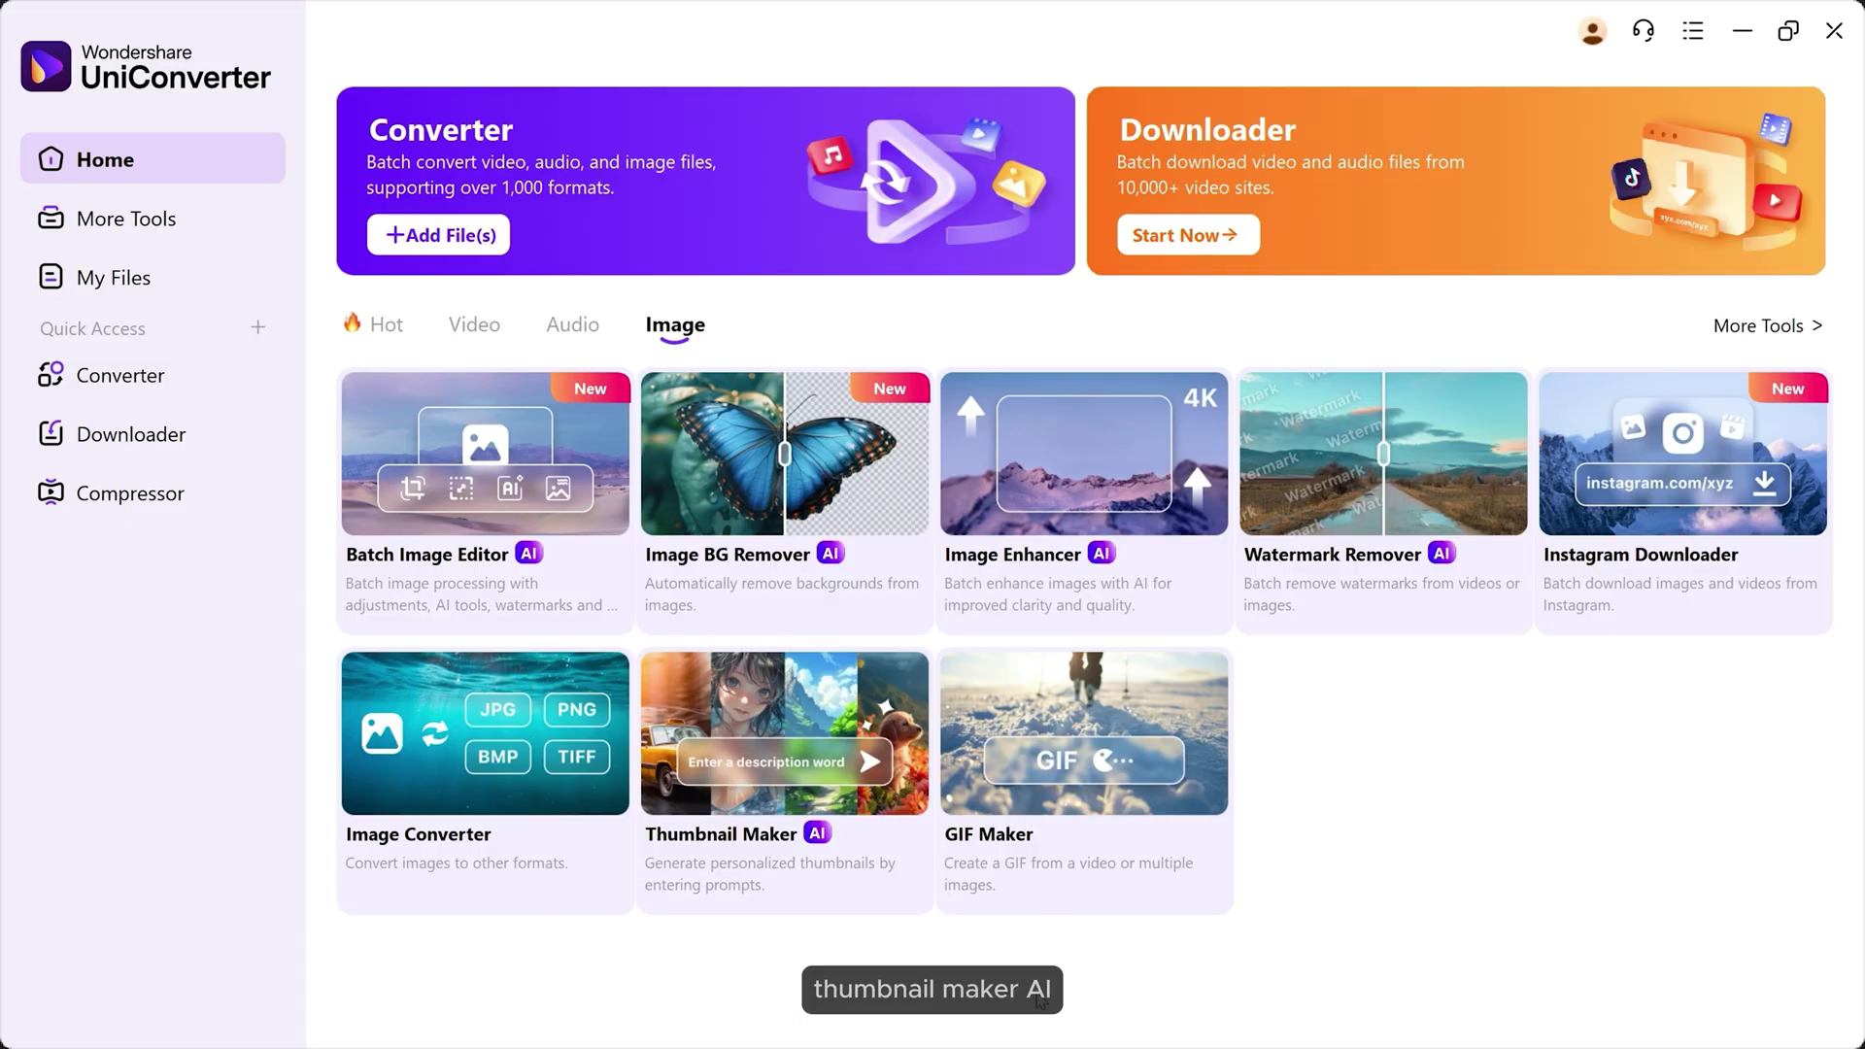
Generate four samurai-dragon tiger-helmet thumbnails in AI Thumbnail Maker and preview each result
left_click(839, 799)
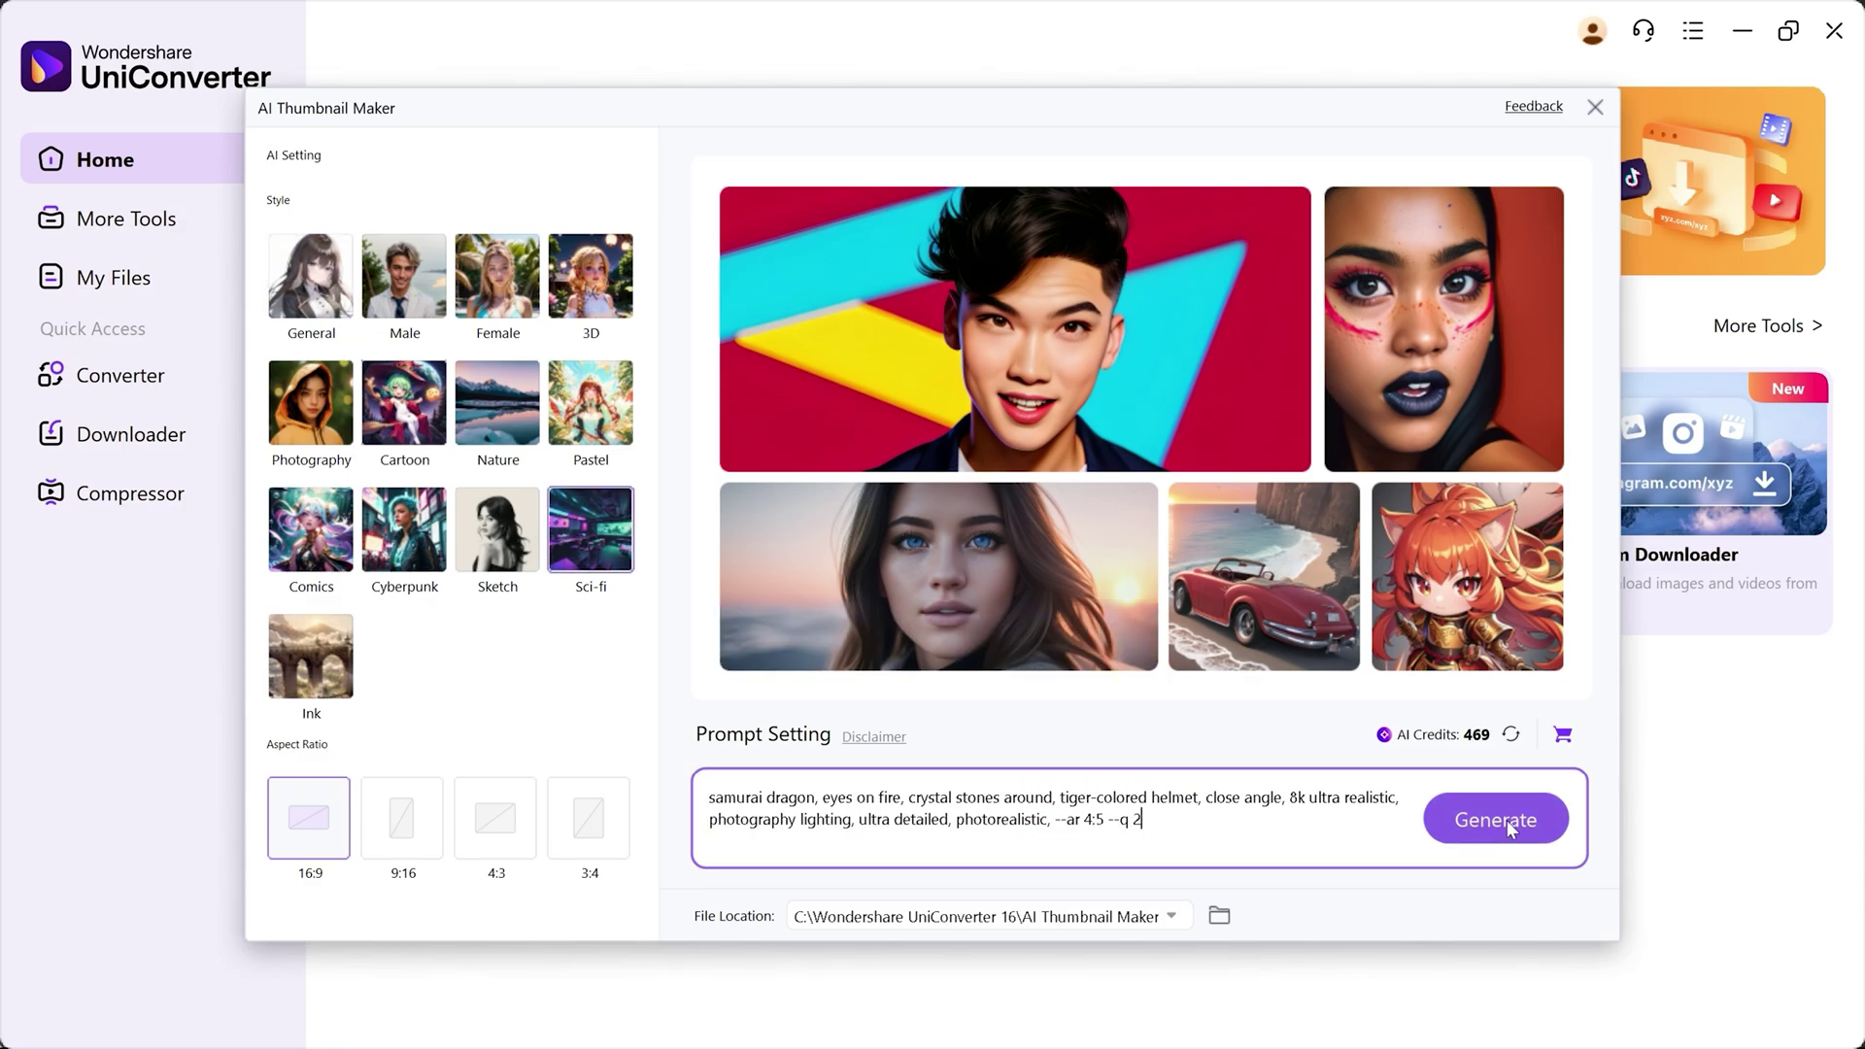
left_click(1506, 819)
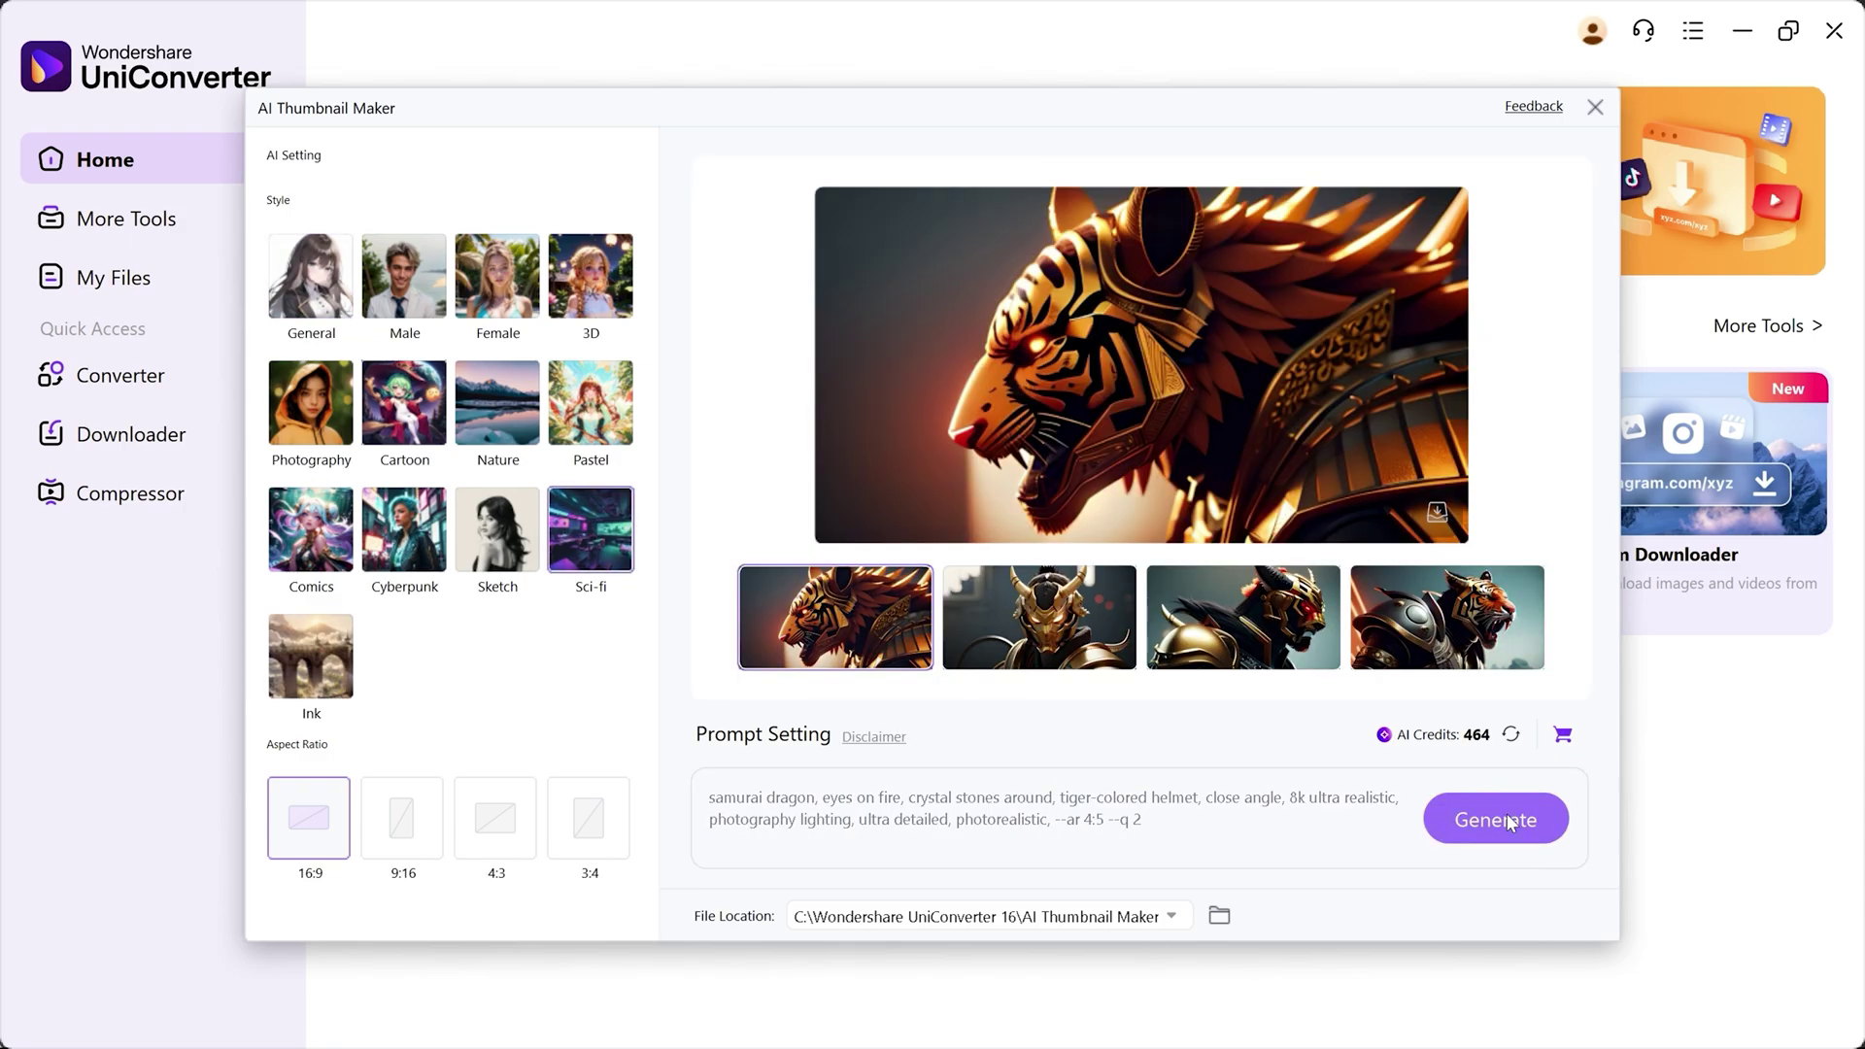
left_click(1114, 633)
left_click(1158, 631)
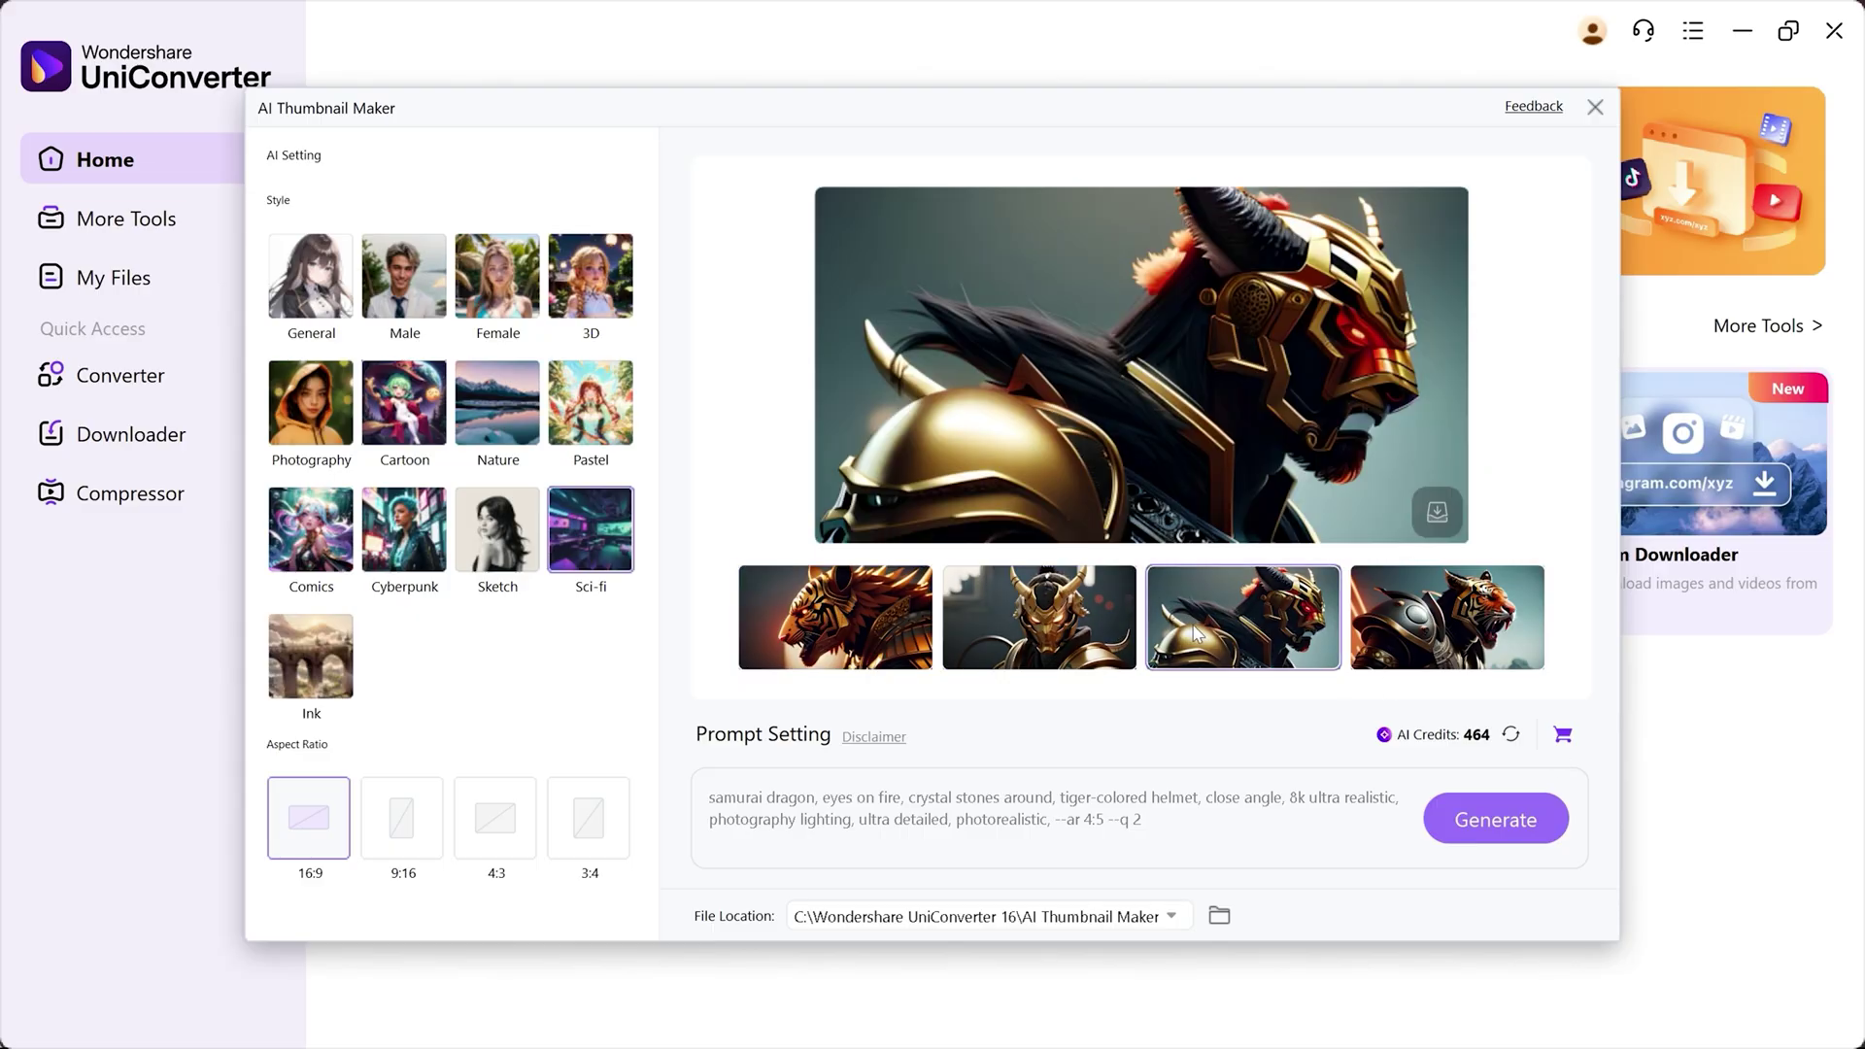
left_click(1394, 626)
left_click(1243, 616)
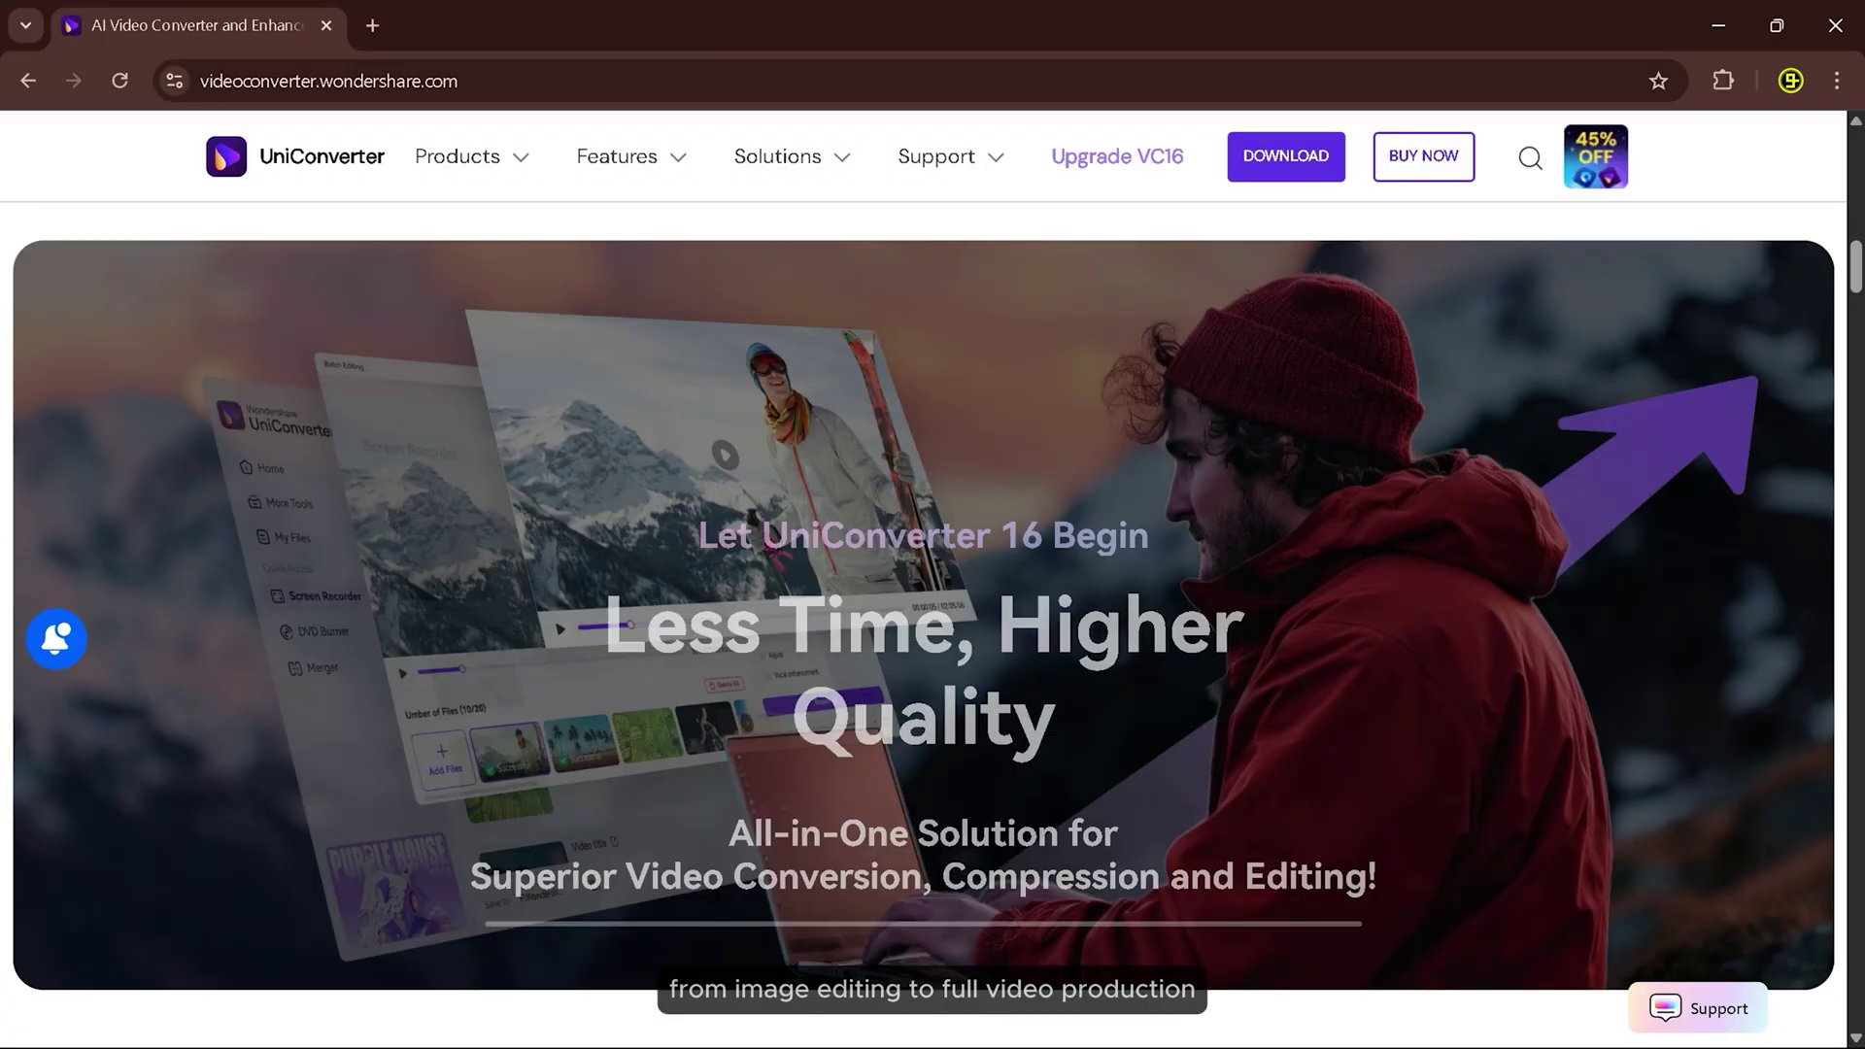
Scroll down the videoconverter.wondershare.com page to its tools showcase
scroll(1360, 602, "down", 4)
scroll(1452, 641, "down", 8)
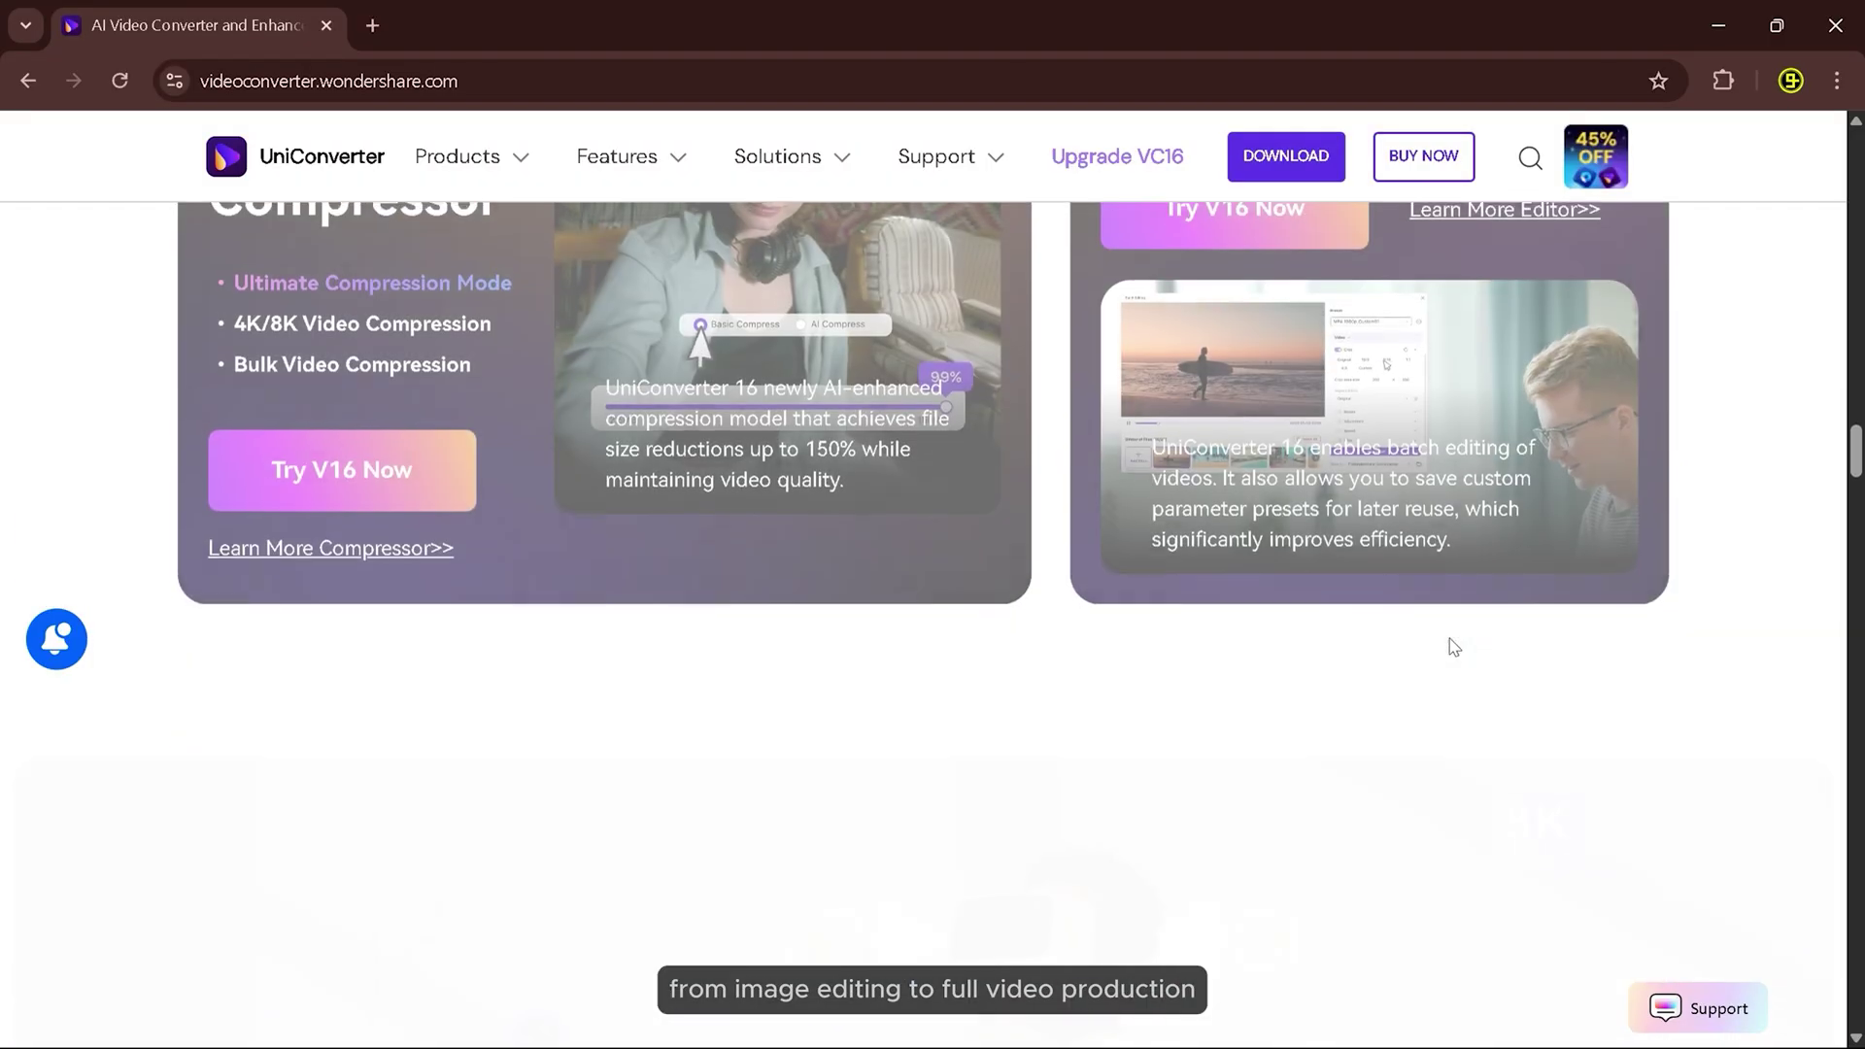
scroll(1452, 646, "down", 5)
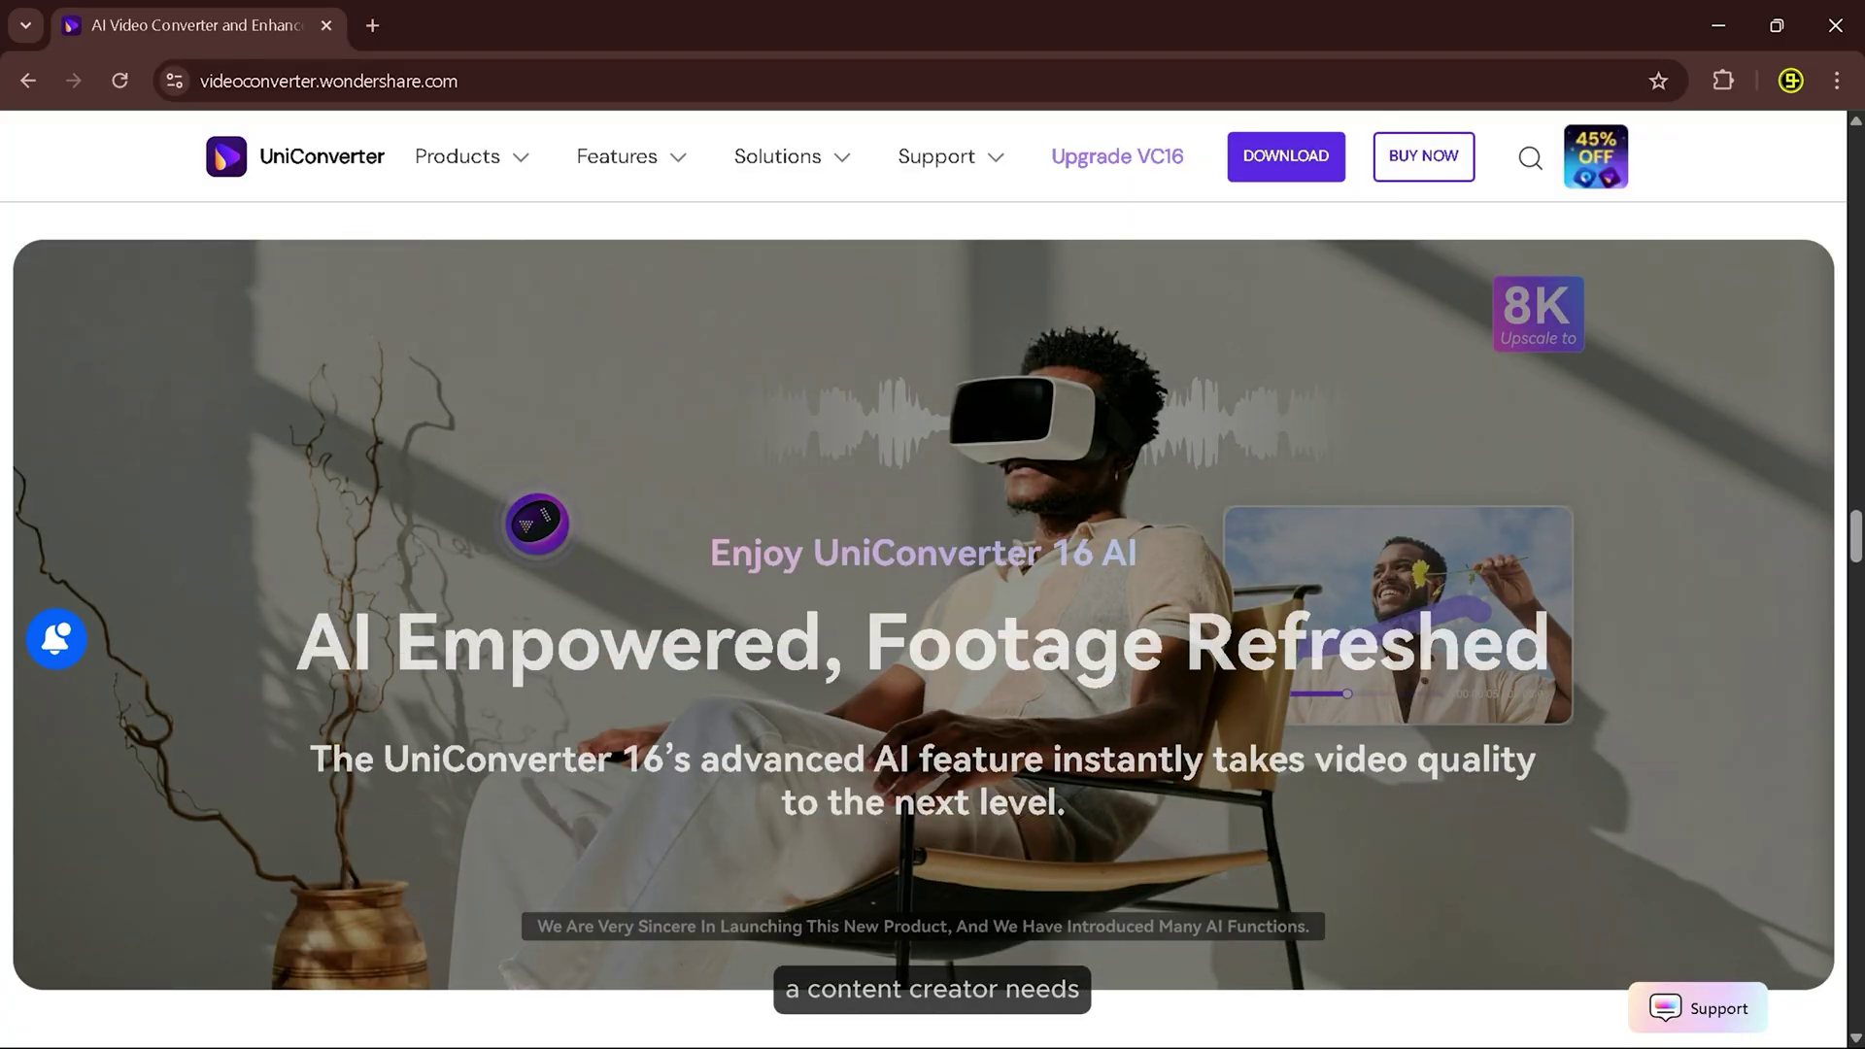
scroll(1448, 637, "down", 1)
scroll(1448, 637, "down", 4)
scroll(1448, 637, "down", 5)
scroll(1448, 637, "down", 4)
scroll(1449, 645, "down", 5)
scroll(1448, 644, "down", 3)
scroll(1315, 616, "up", 1)
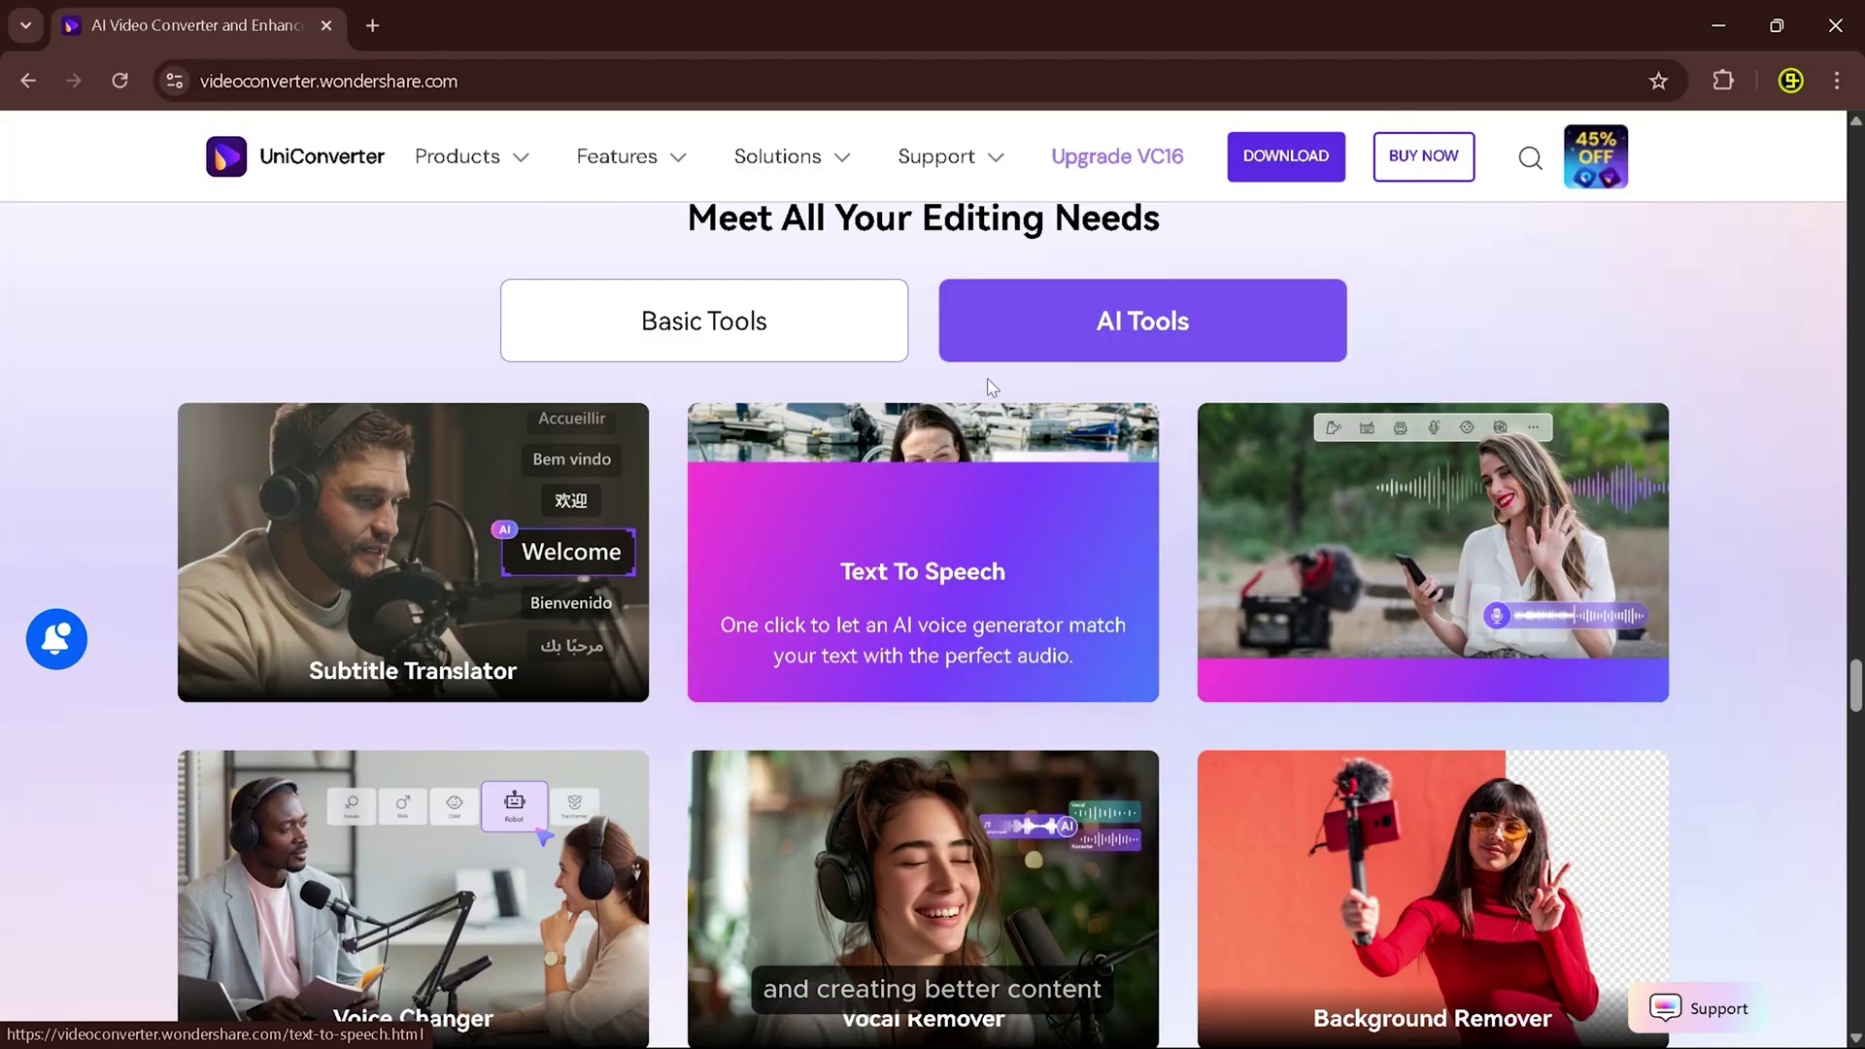
Compare the Basic Tools and AI Tools cards, then scroll to the Try It Free button
left_click(825, 320)
left_click(1092, 342)
scroll(1308, 551, "down", 1)
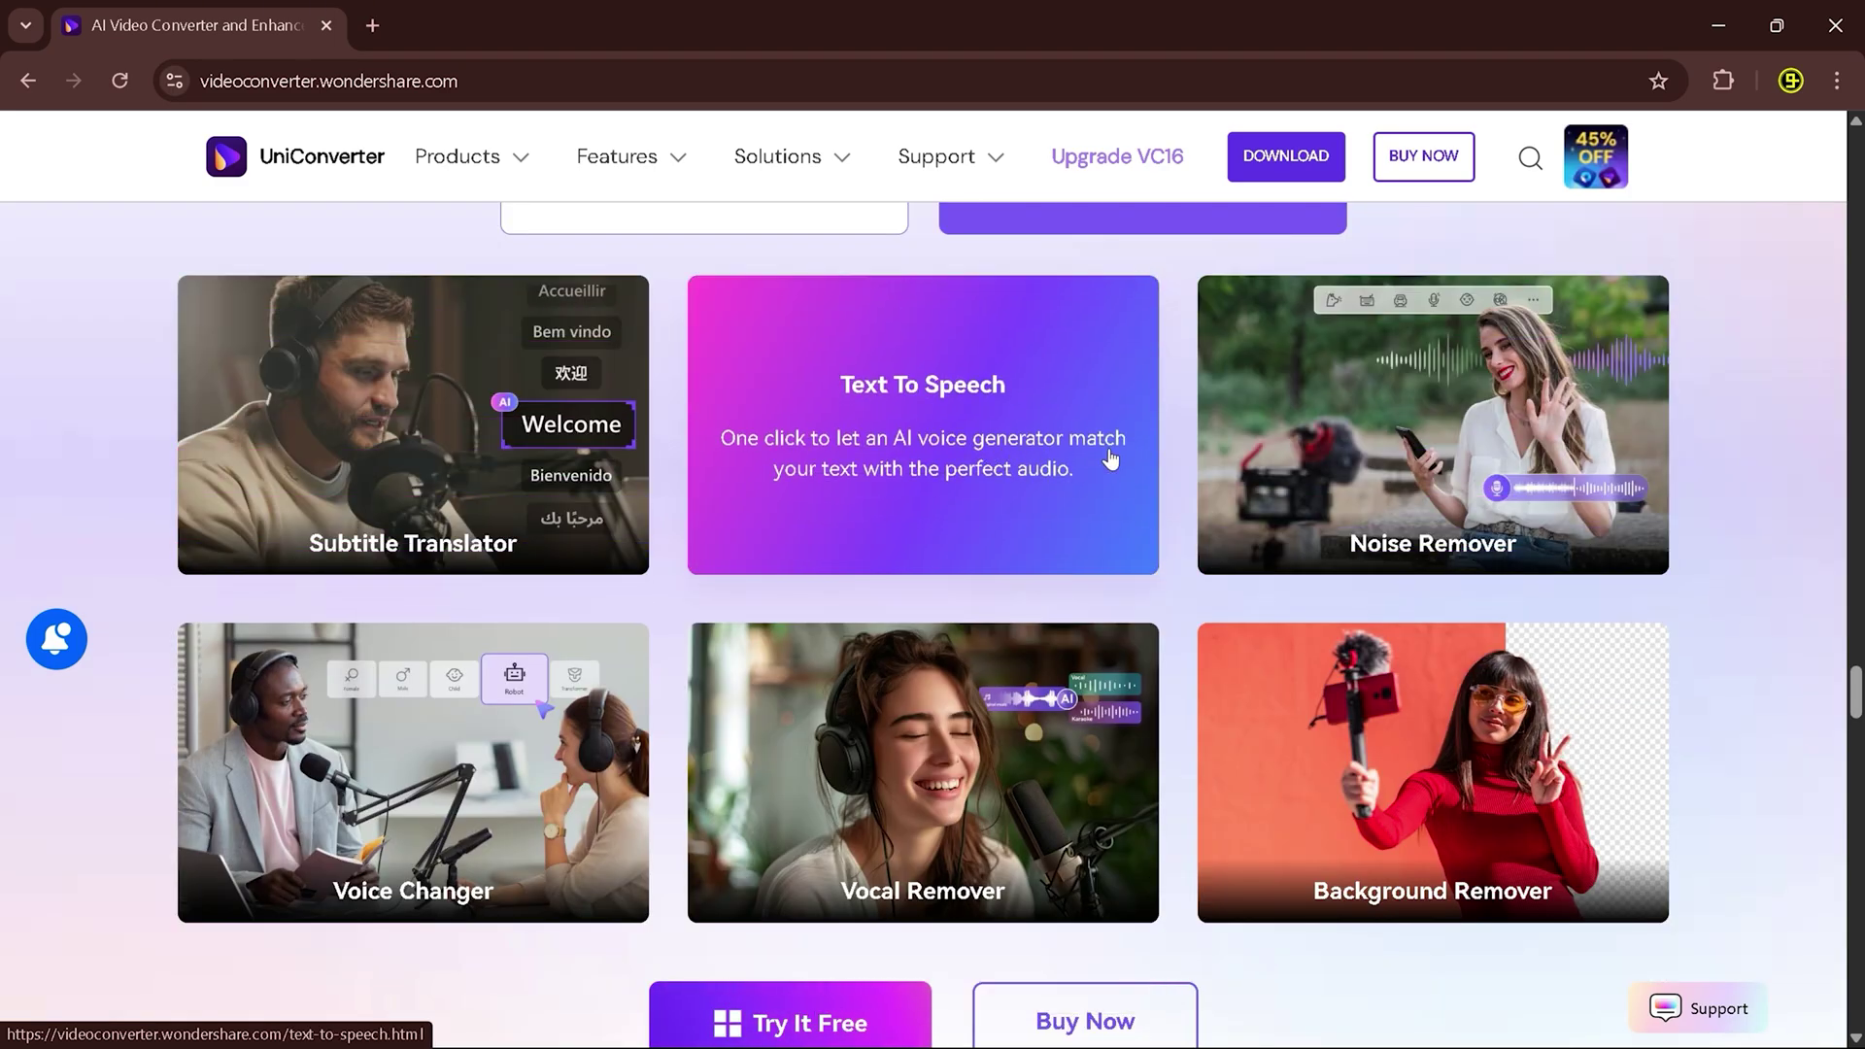
mouse_move(412, 889)
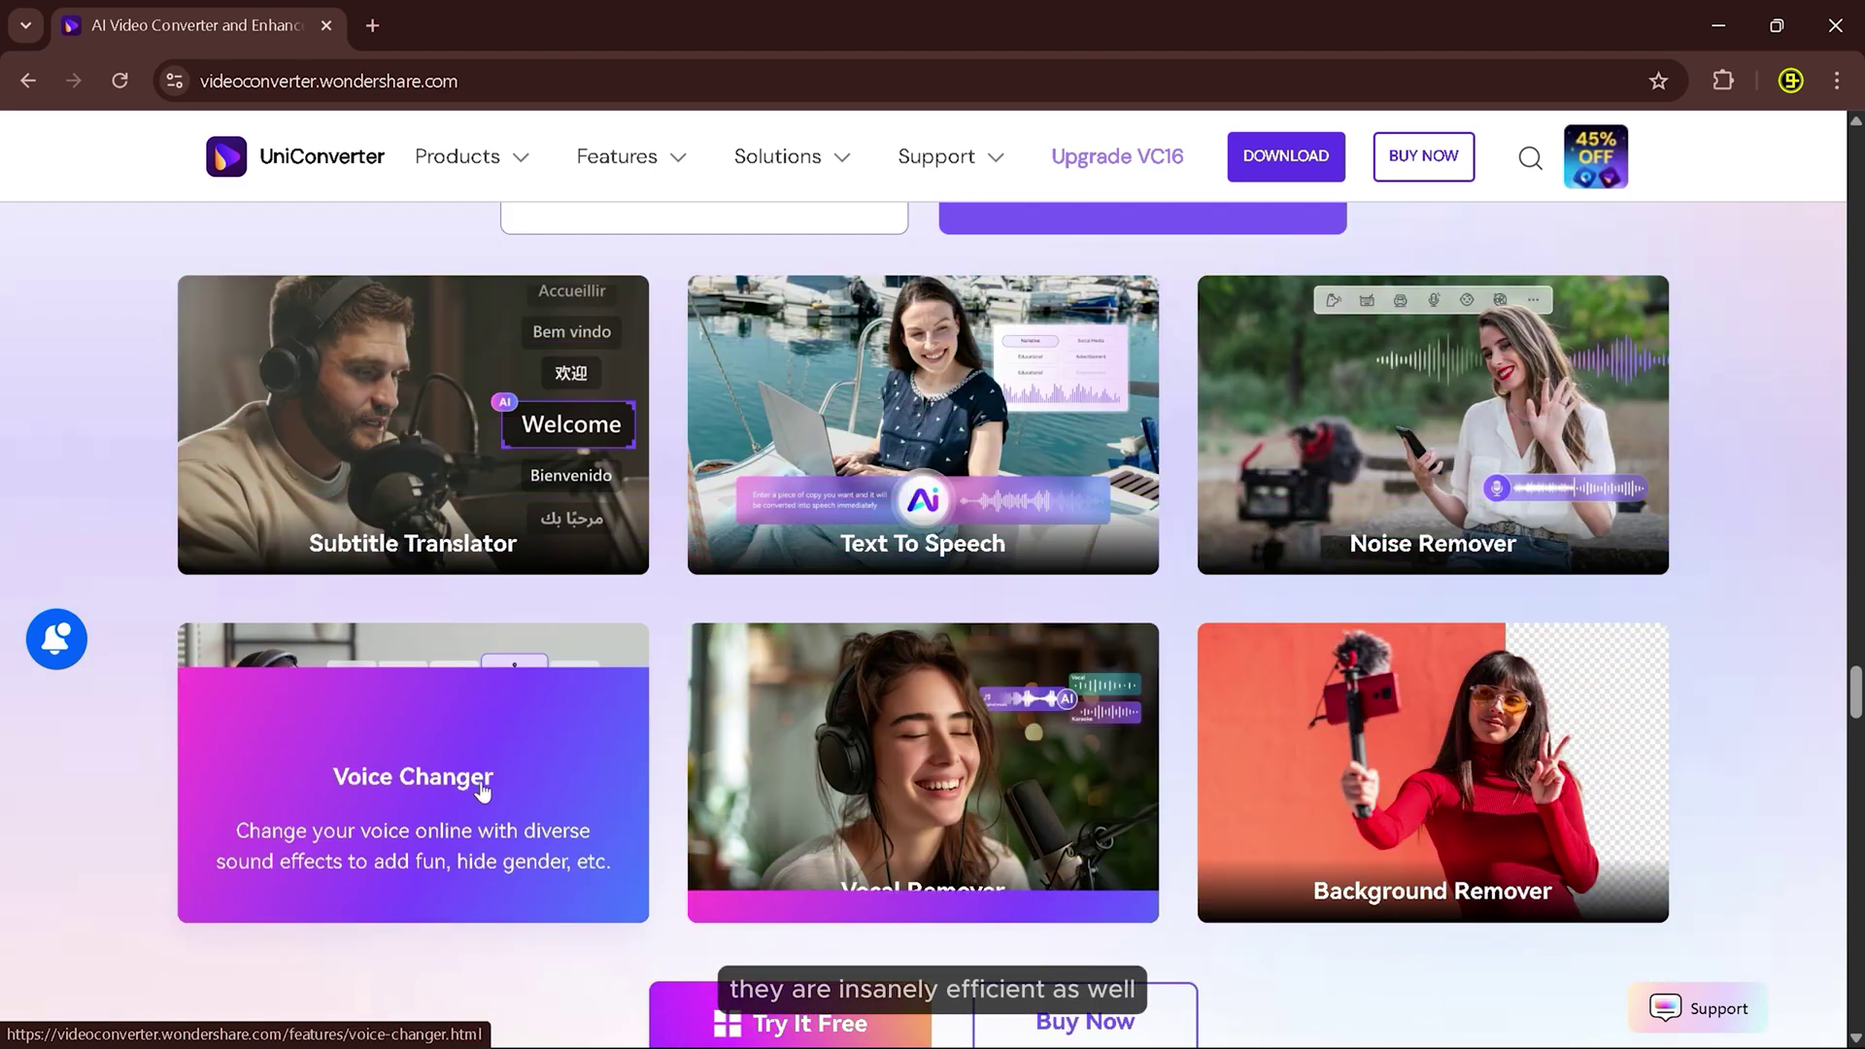
scroll(1034, 773, "down", 2)
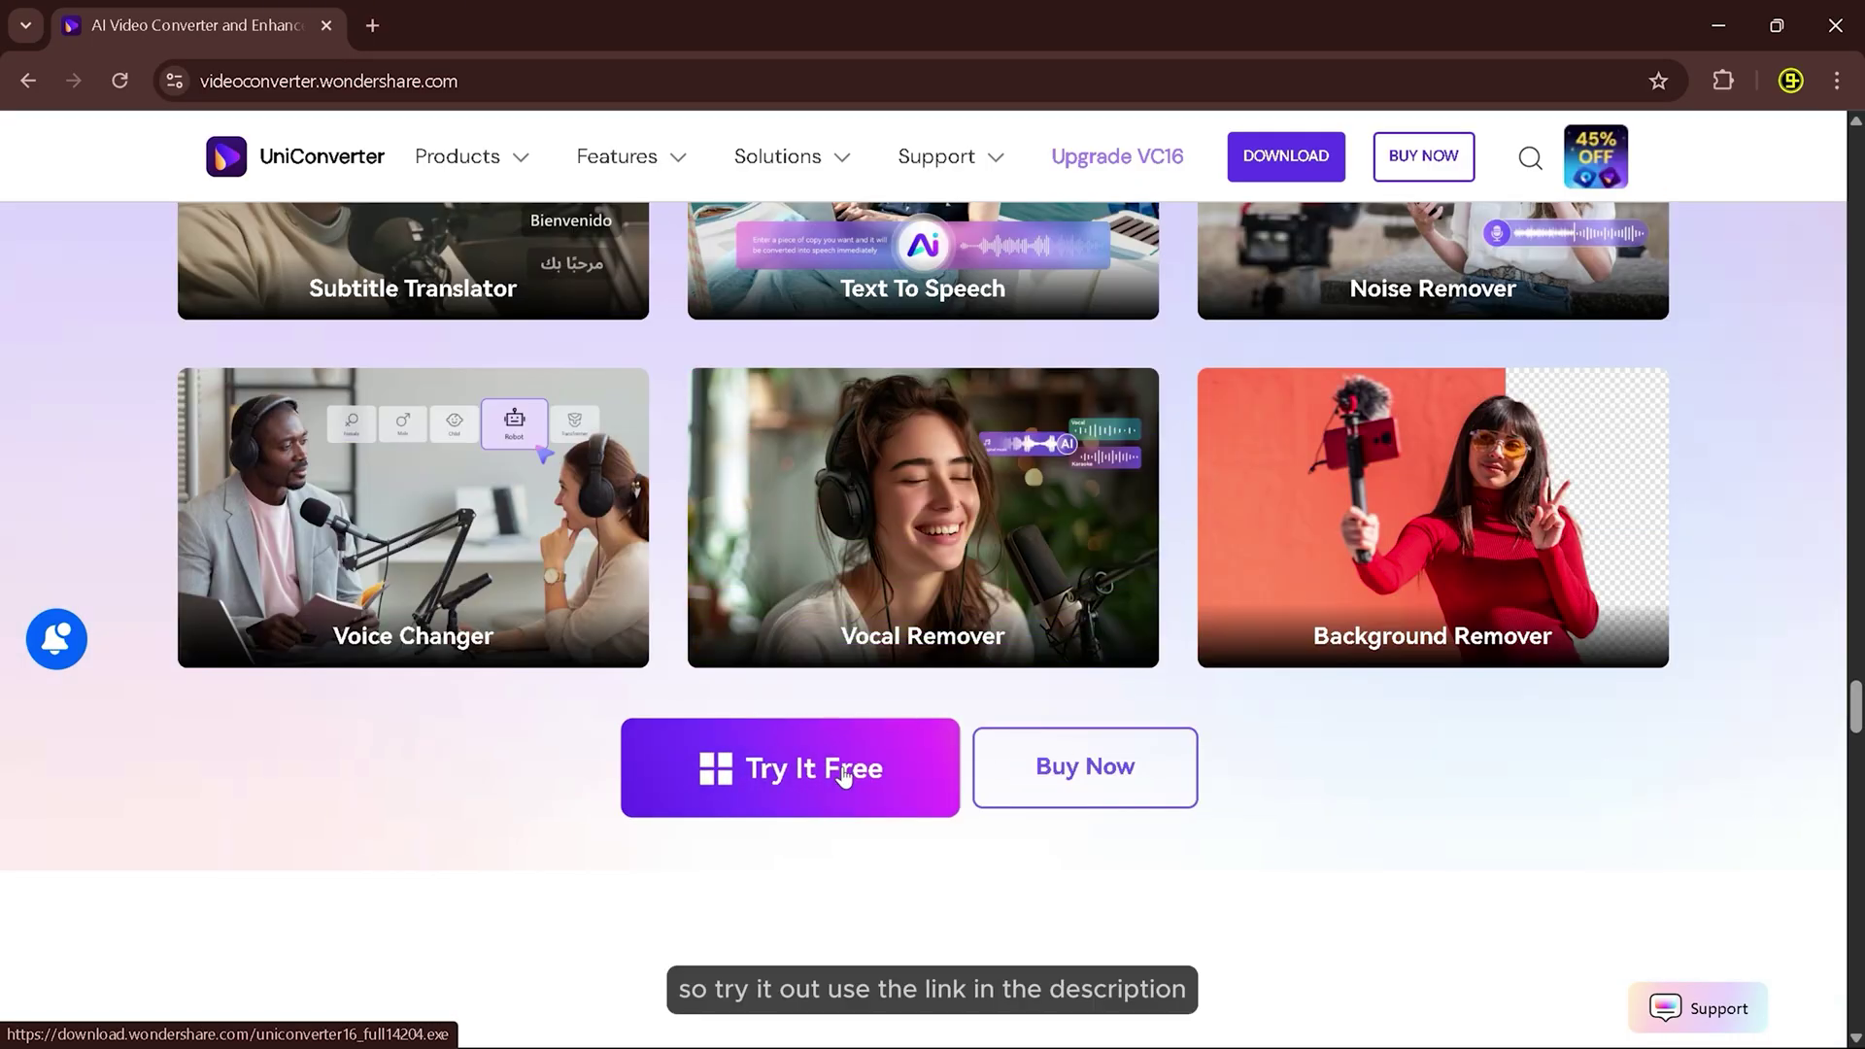